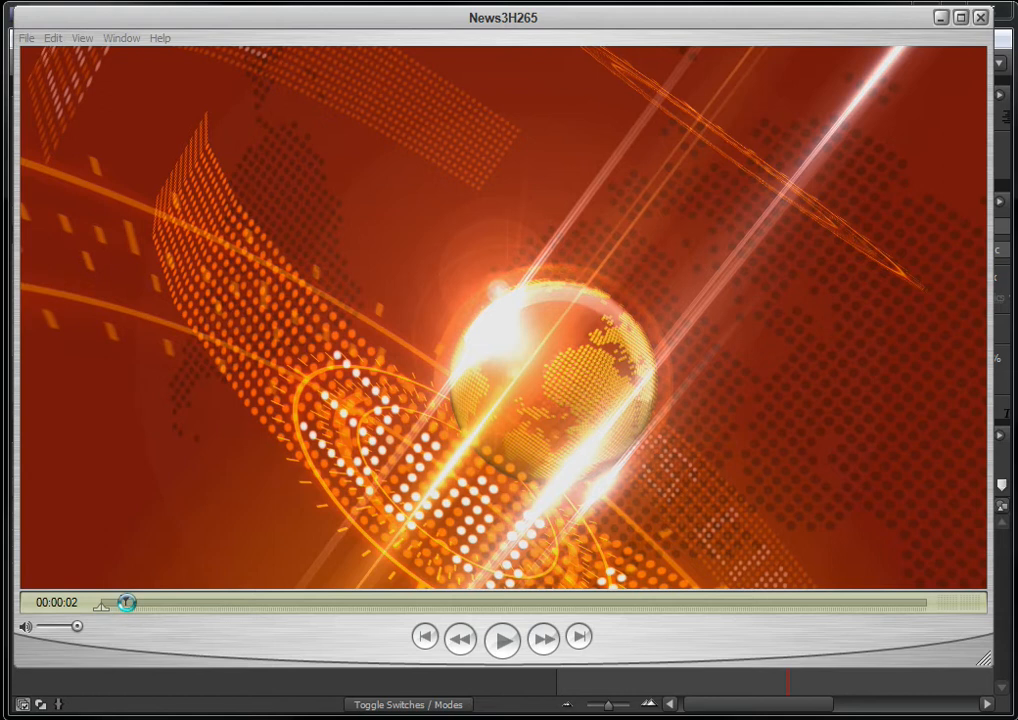
- Scrub through the rendered News3H265 preview to the lower-third section and clear the player away from the After Effects project
mouse_move(125, 600)
left_mouse_down()
mouse_move(199, 591)
mouse_move(409, 605)
mouse_move(481, 598)
mouse_move(563, 618)
mouse_move(845, 641)
left_mouse_up()
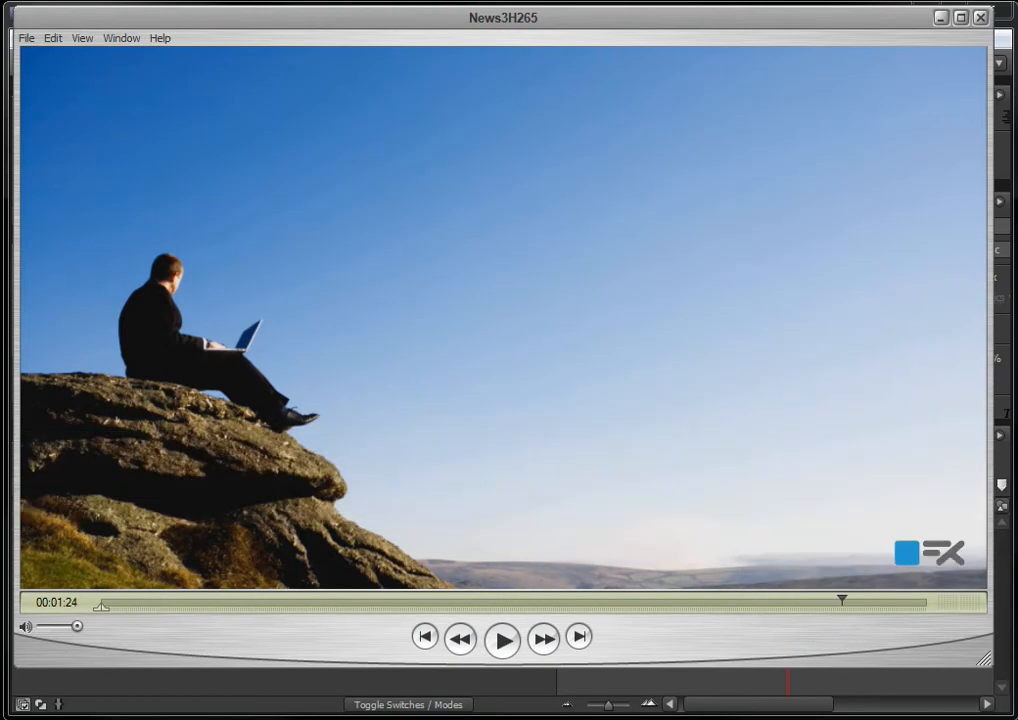
left_click_drag(836, 24, 2, 30)
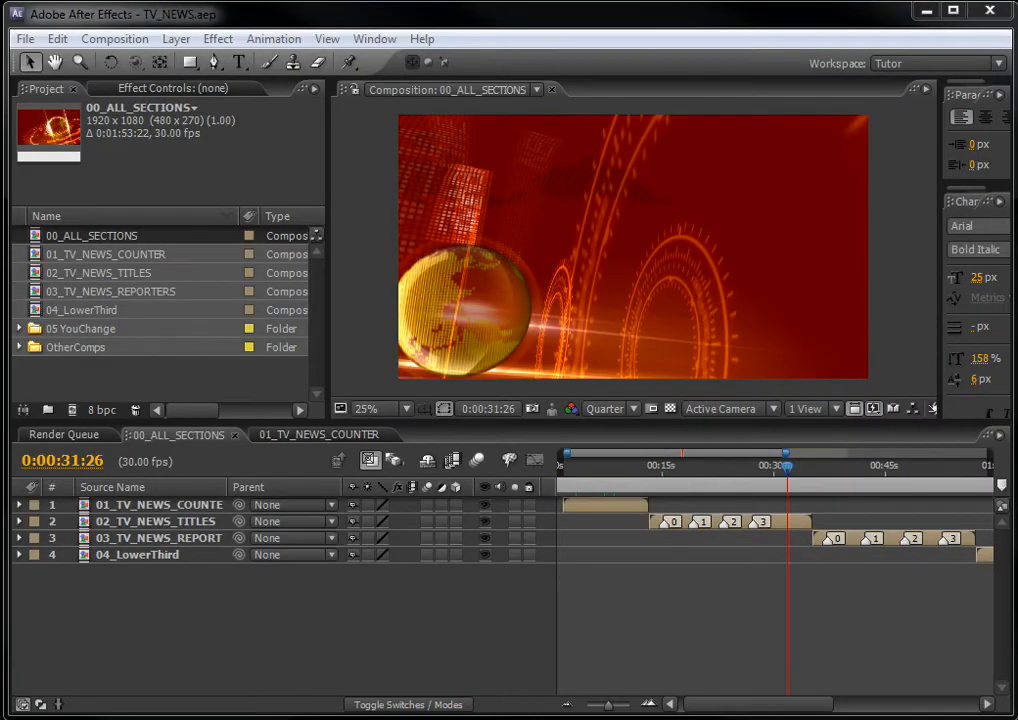
- Select the 00_ALL_SECTIONS composition and preview its counter section at 0:00:08:09
left_click(67, 240)
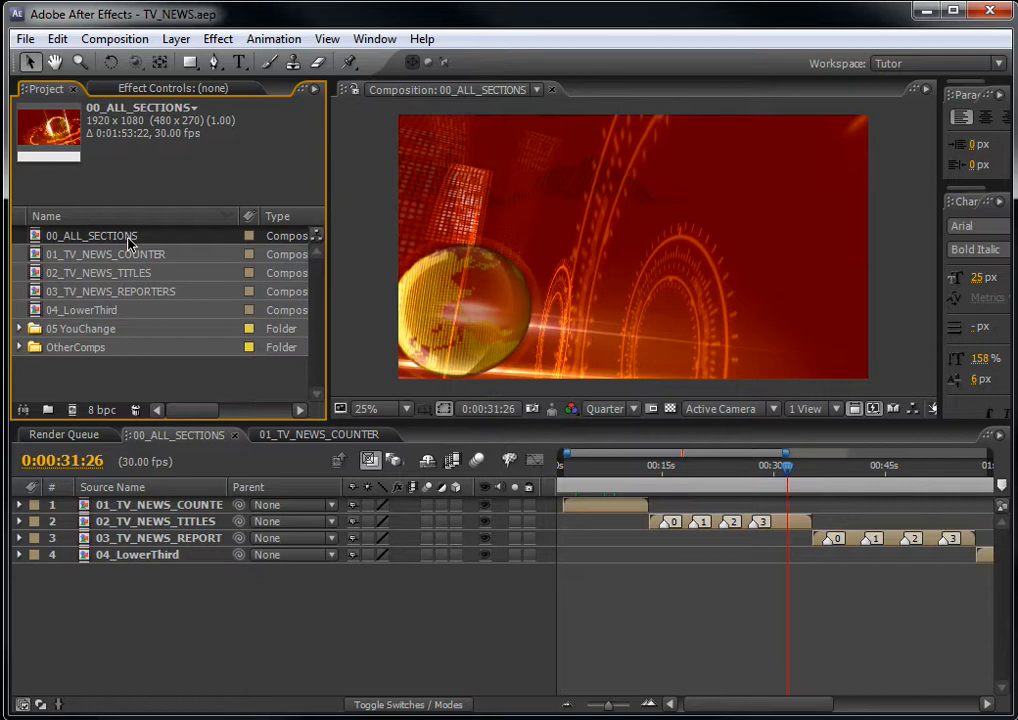
left_click(744, 708)
left_click_drag(744, 712, 706, 717)
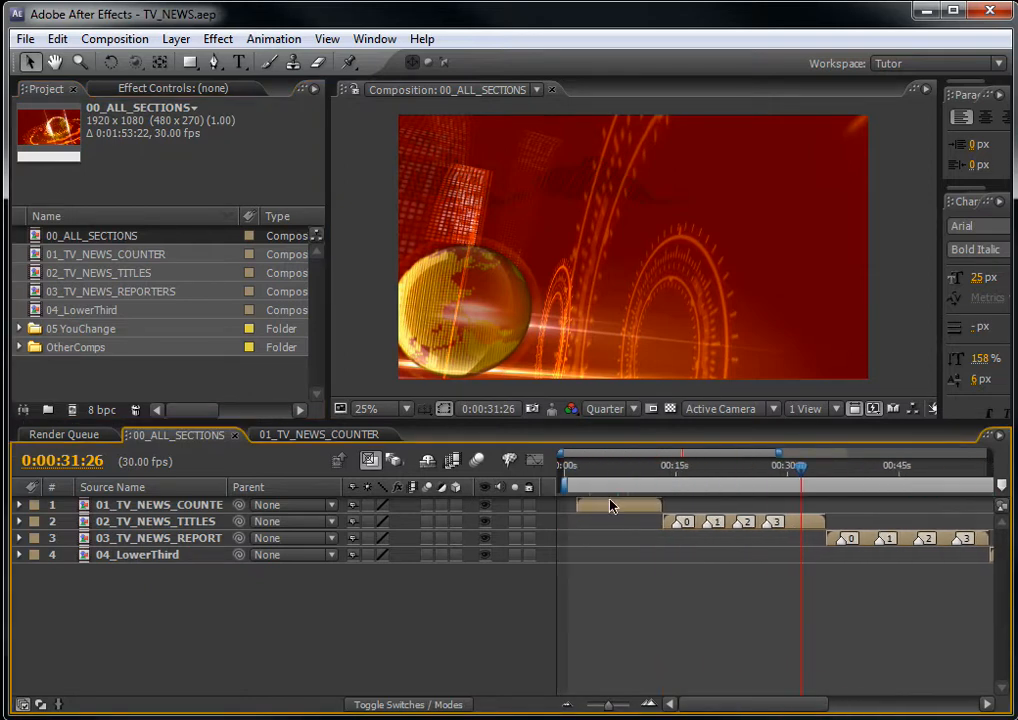
left_click_drag(605, 474, 626, 474)
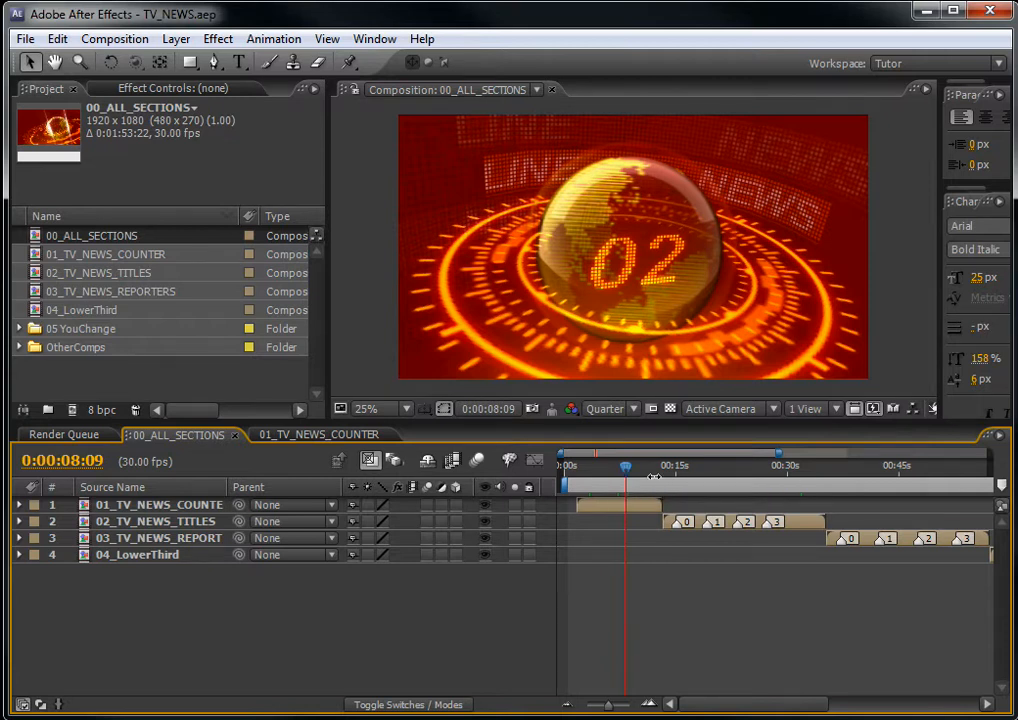
- Open the 01_TV_NEWS_COUNTER composition, enlarge its layer list, and preview the animation at 0:00:03:10
left_click(78, 256)
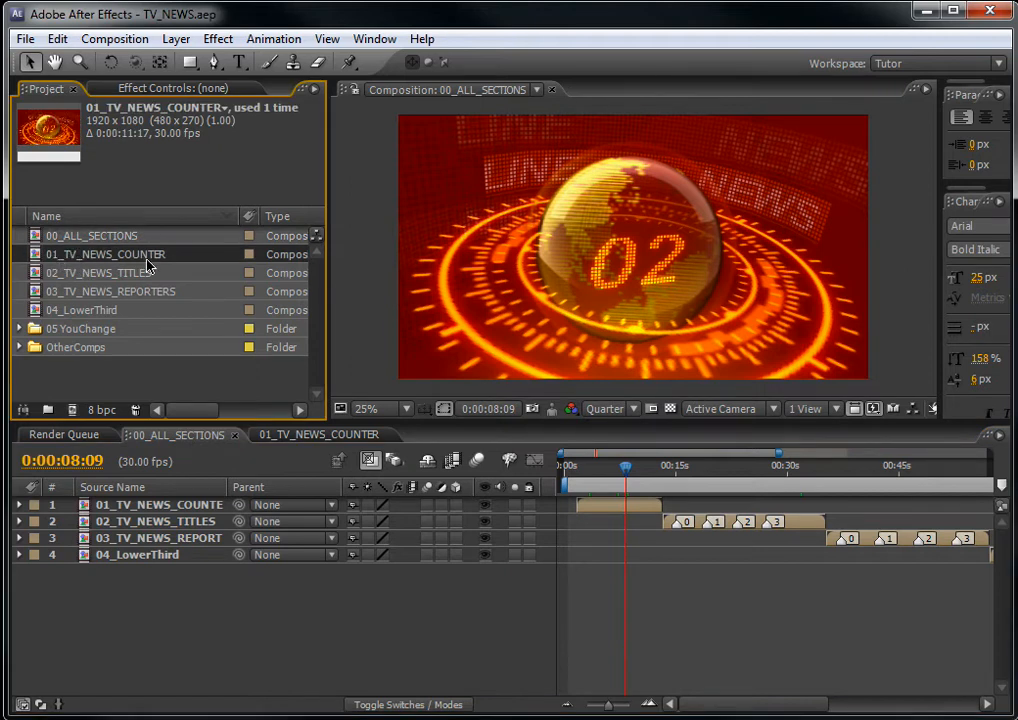
double_click(79, 258)
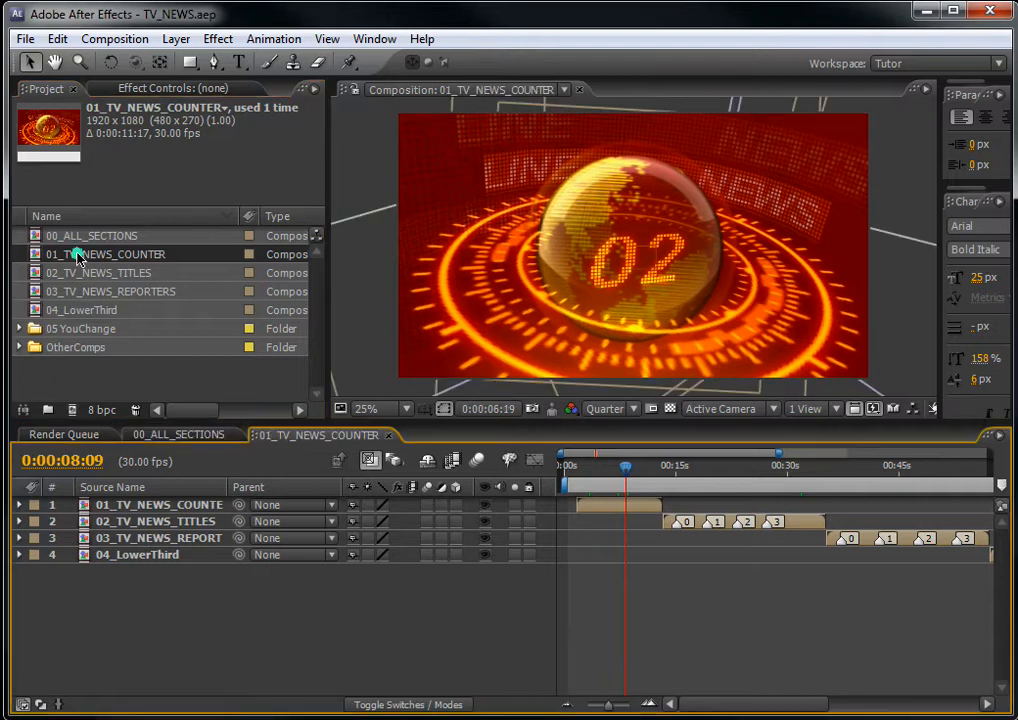
left_click_drag(325, 416, 325, 339)
left_click_drag(1003, 469, 1003, 440)
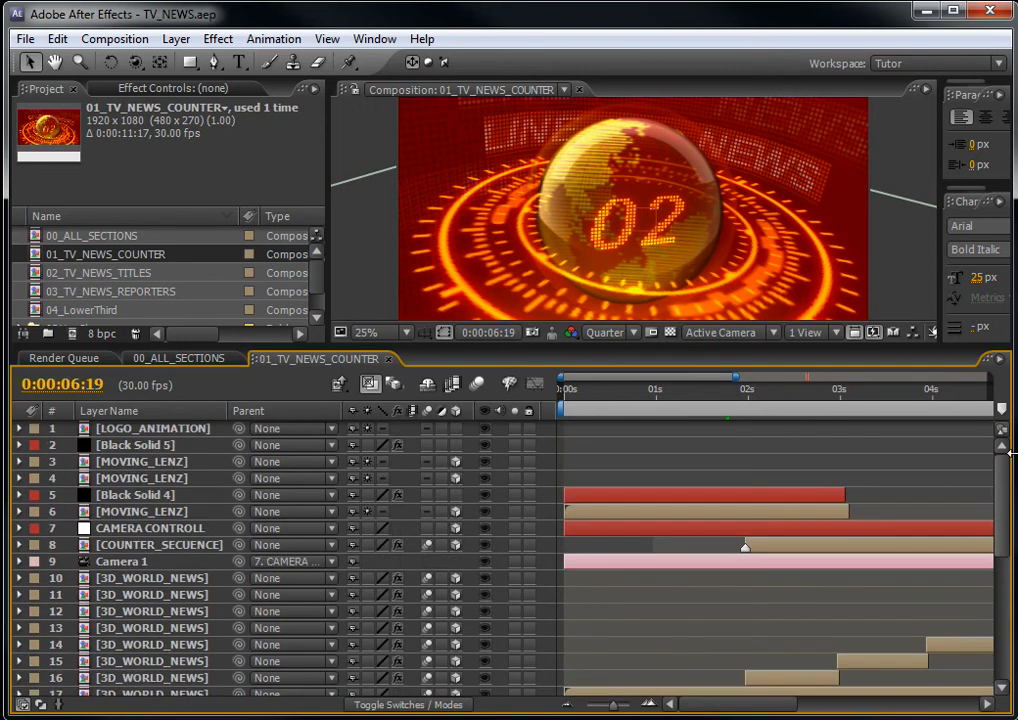
left_click_drag(605, 400, 873, 425)
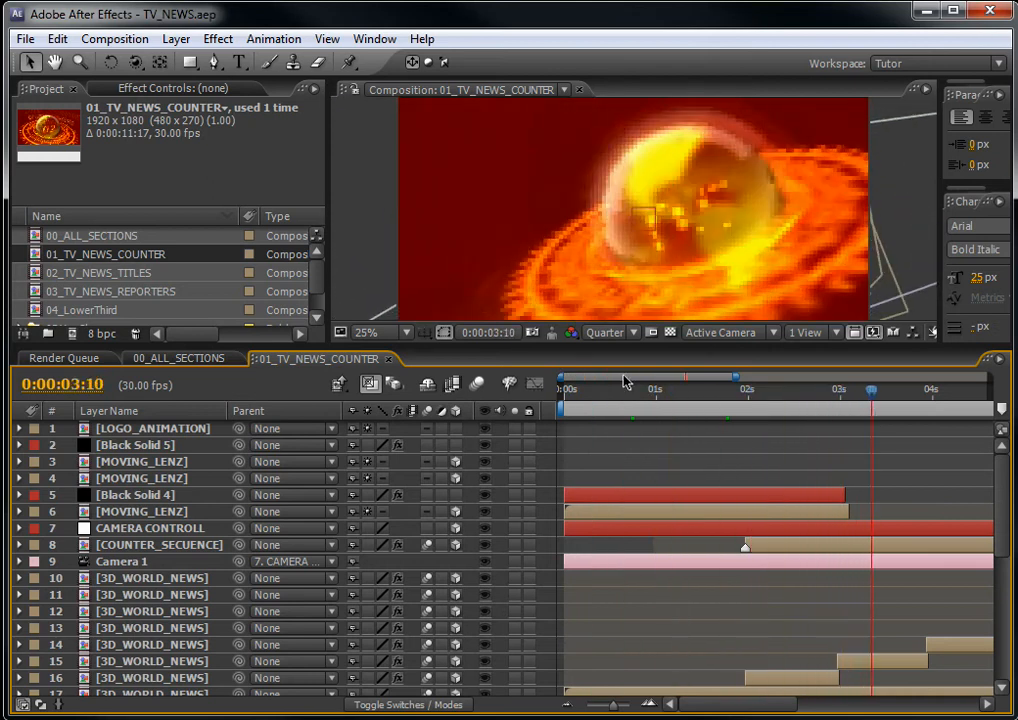
- Expand the 05 YouChange folder and enlarge the project list to examine its customizable compositions
left_click_drag(319, 346, 318, 411)
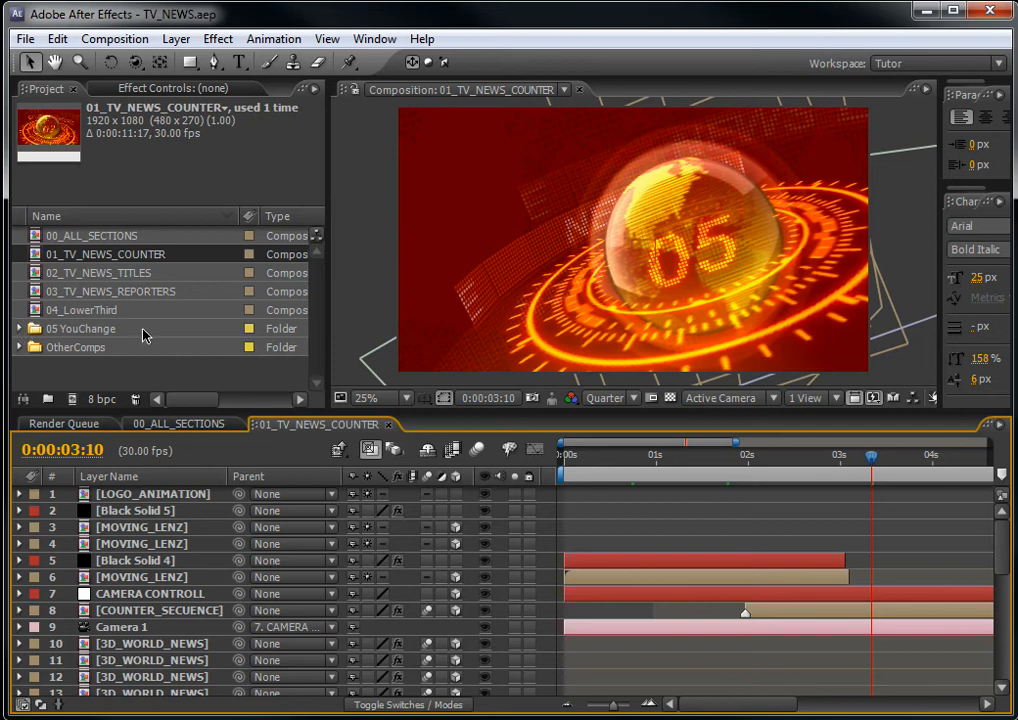
left_click(20, 330)
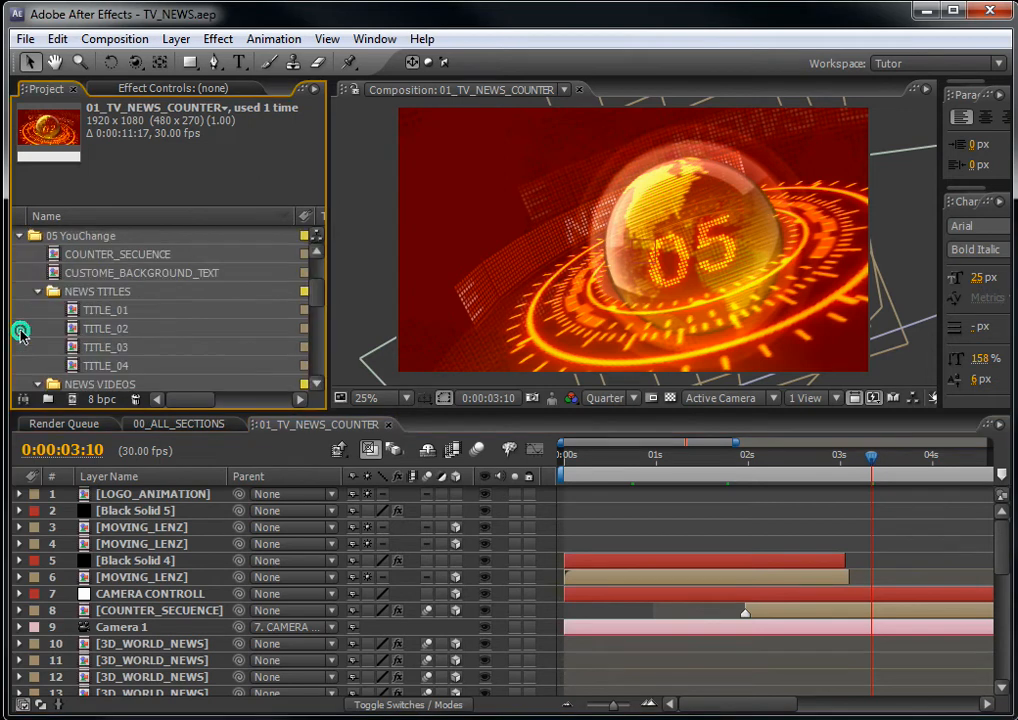
left_click_drag(57, 410, 60, 535)
left_click_drag(314, 334, 316, 319)
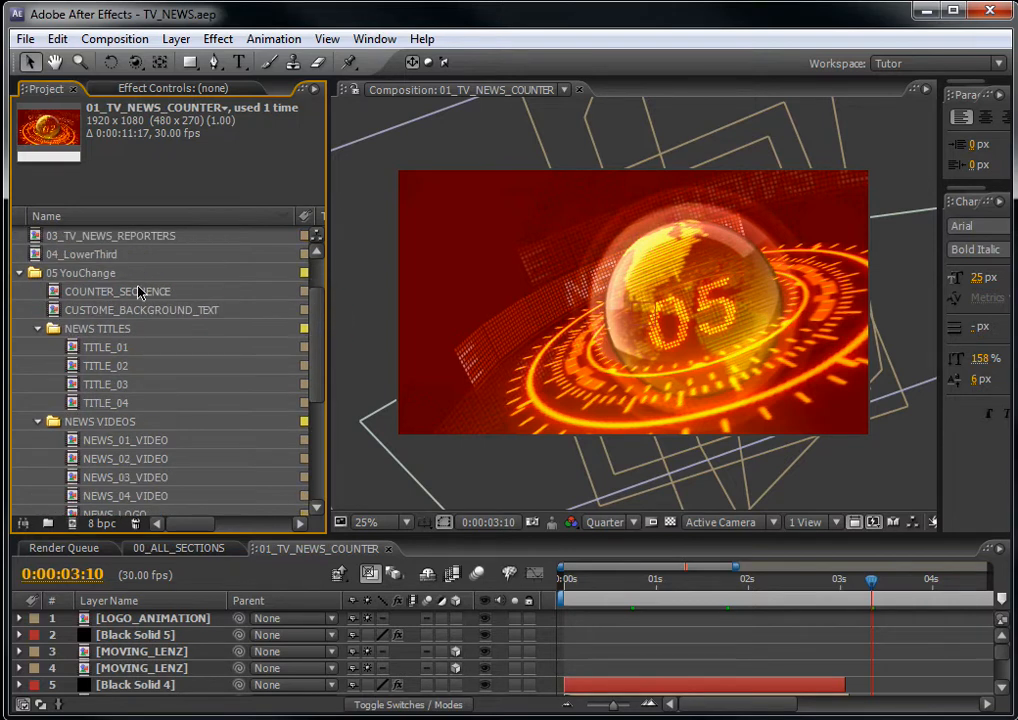
left_click(72, 274)
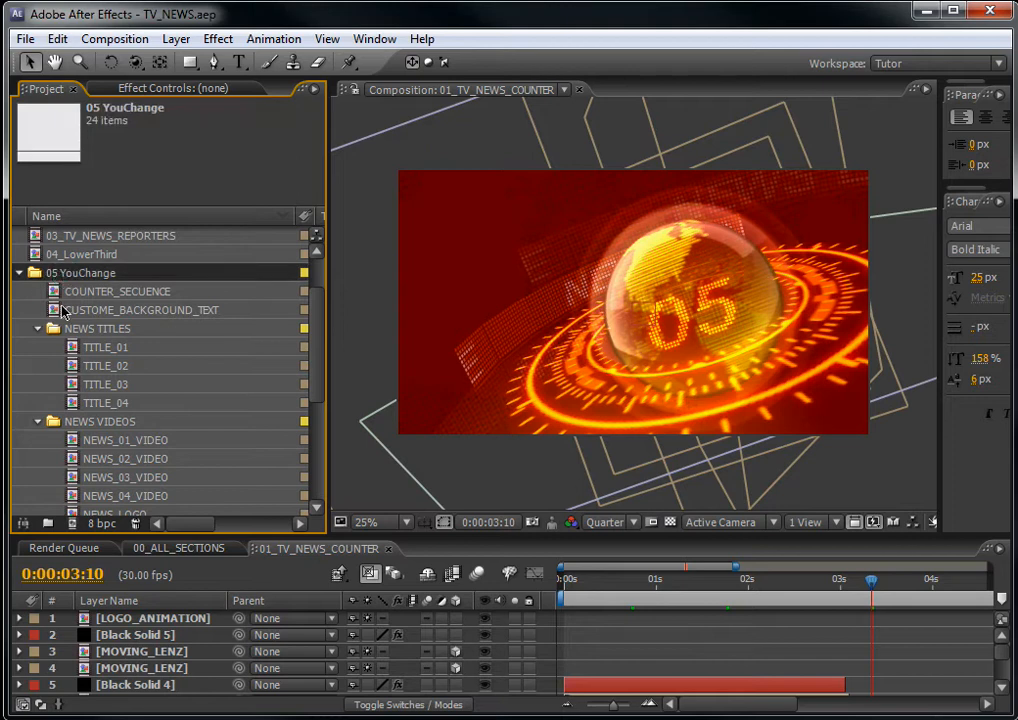
- Open the COUNTER_SECUENCE composition, reveal all its layers, and scrub through the countdown to 0:00:06:12
left_click(105, 292)
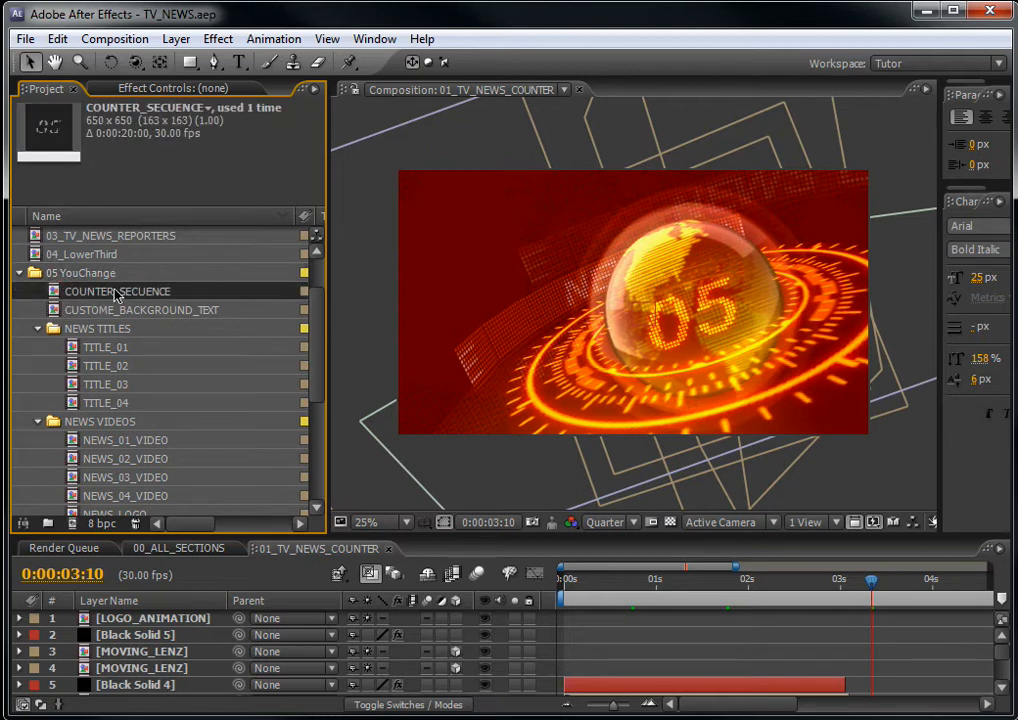
double_click(120, 292)
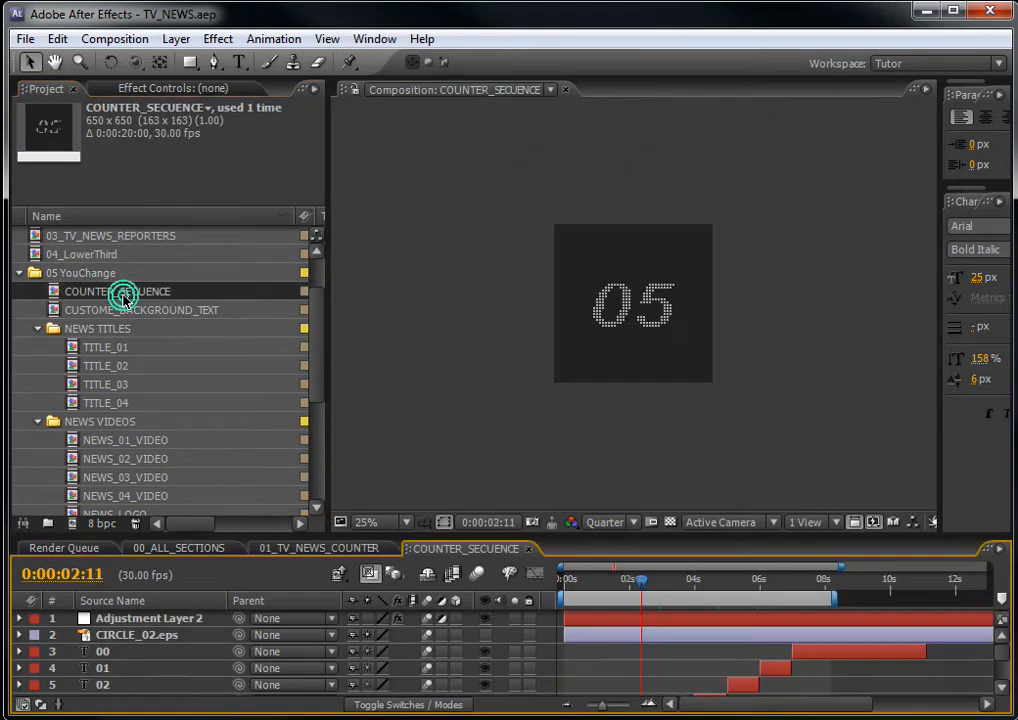
left_click_drag(562, 537, 562, 414)
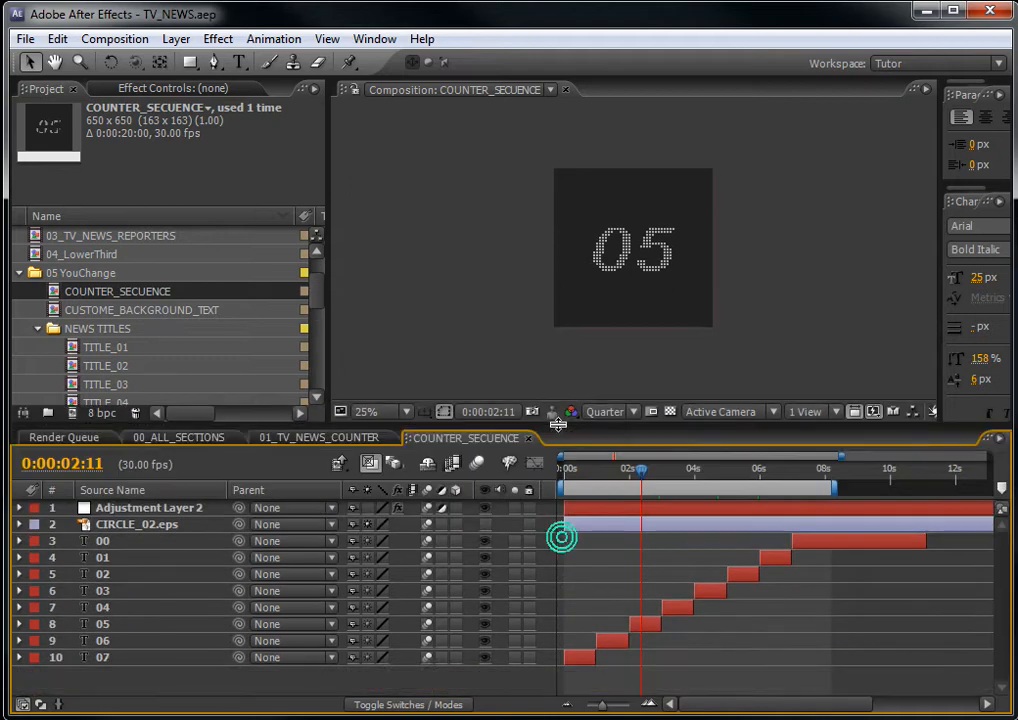
left_click(566, 462)
left_click_drag(566, 465, 774, 482)
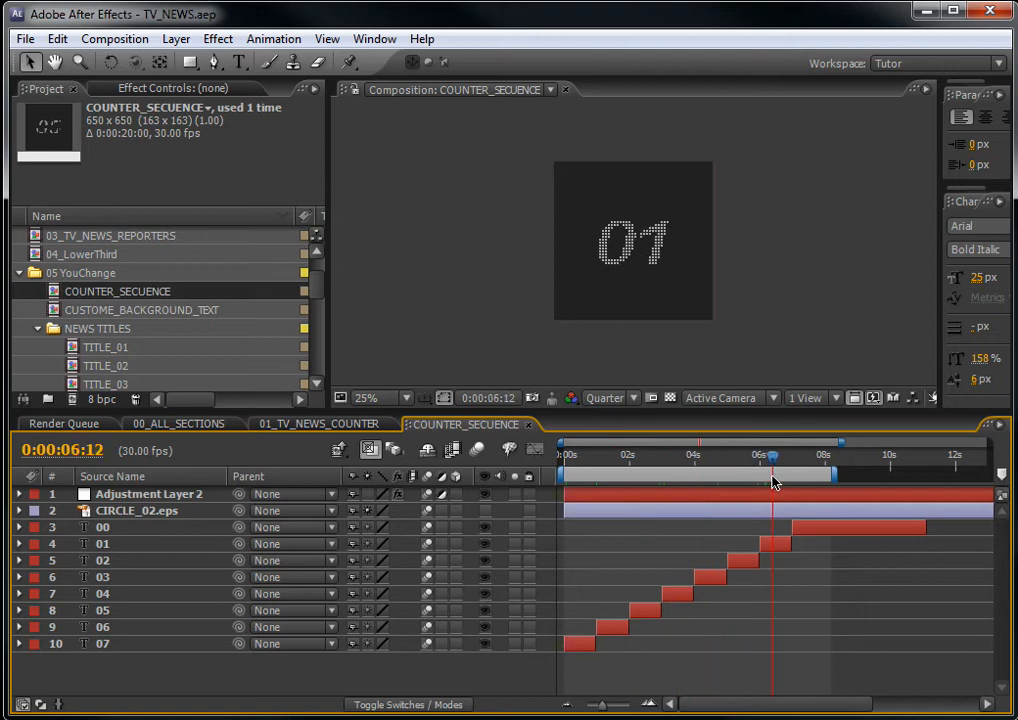
- Toggle the visibility of Adjustment Layer 2 off and on to compare the countdown digits with and without its effect
left_click(485, 494)
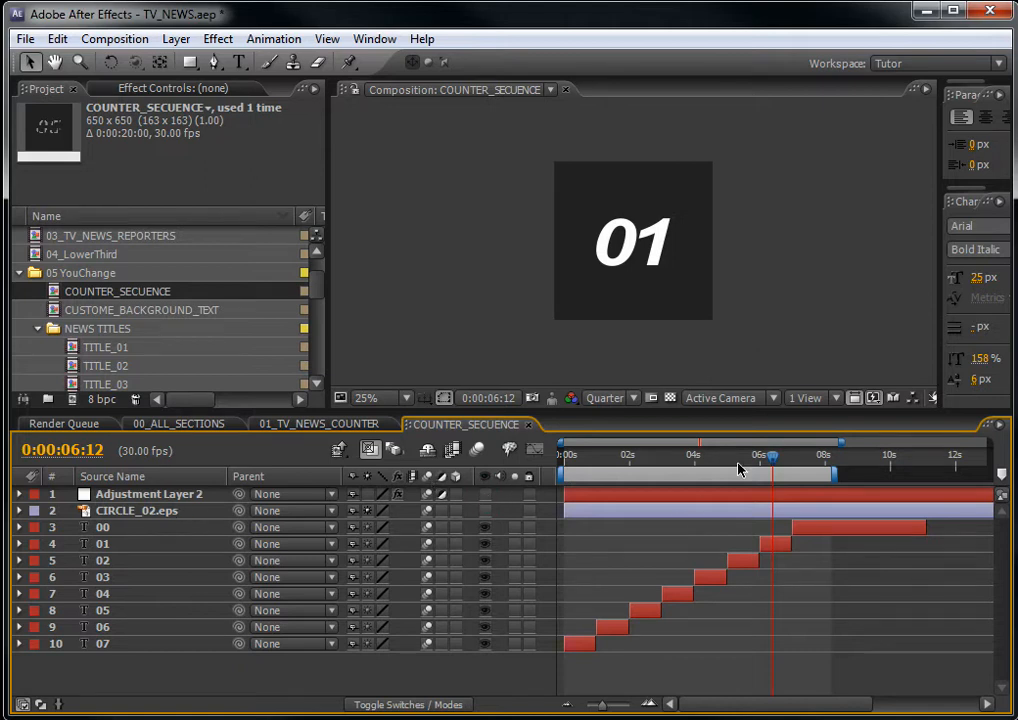
left_click(485, 494)
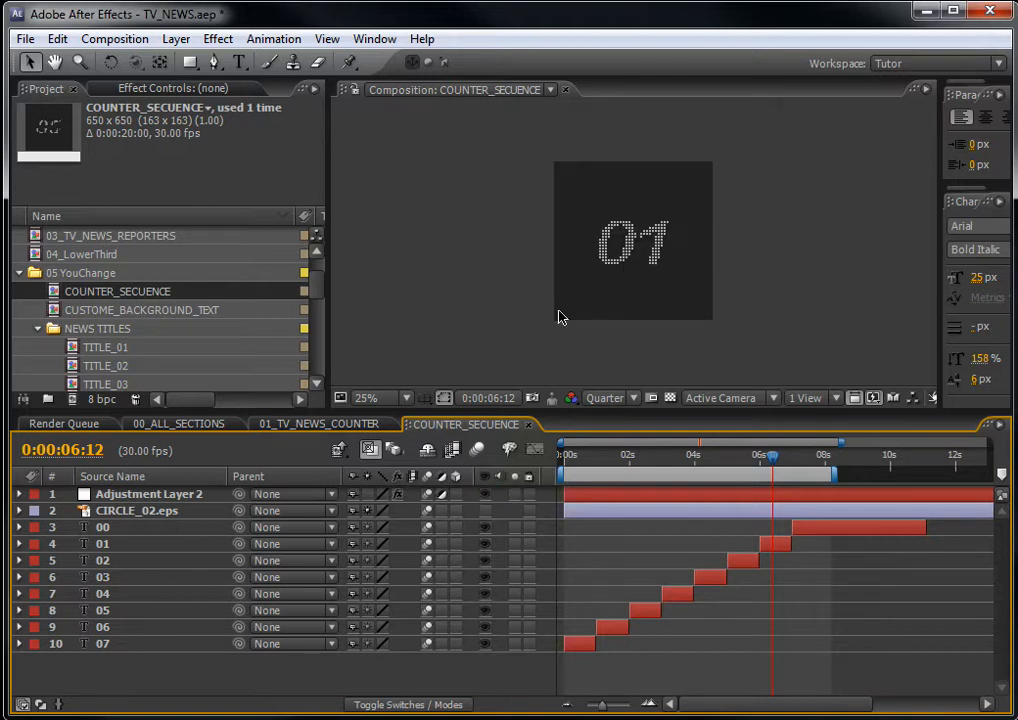
left_click(485, 495)
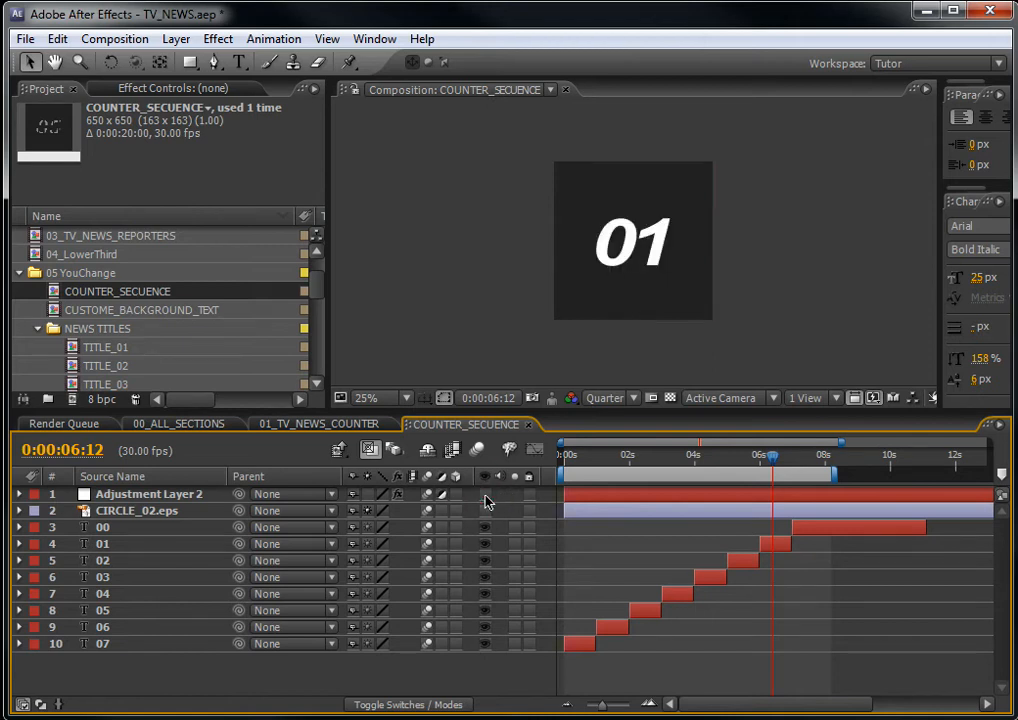
left_click(485, 495)
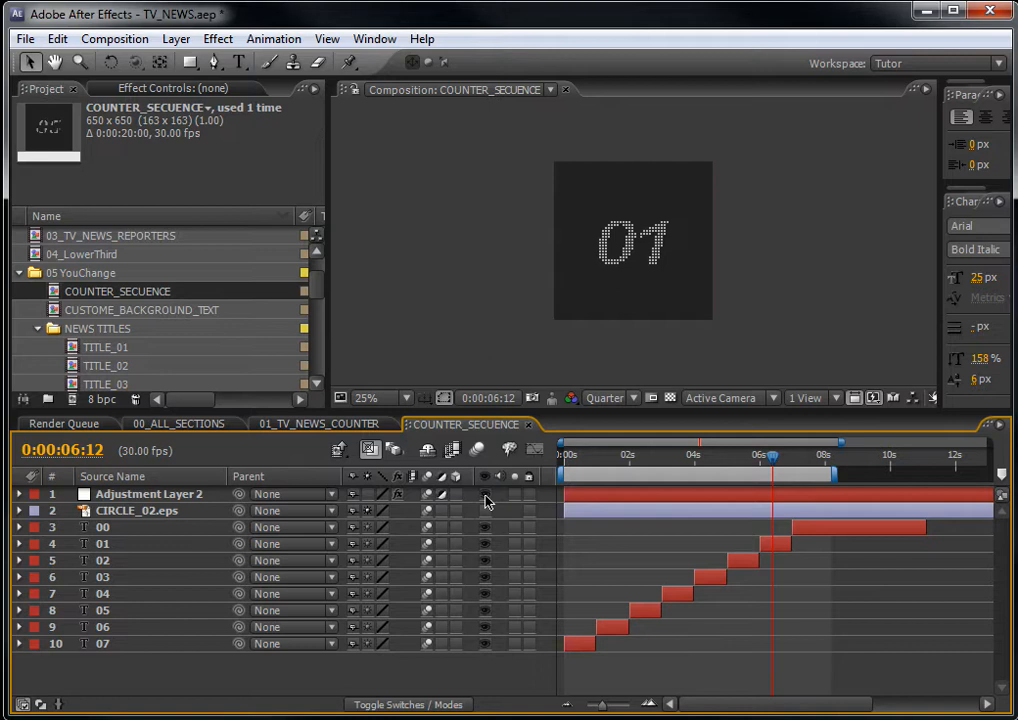
left_click(485, 495)
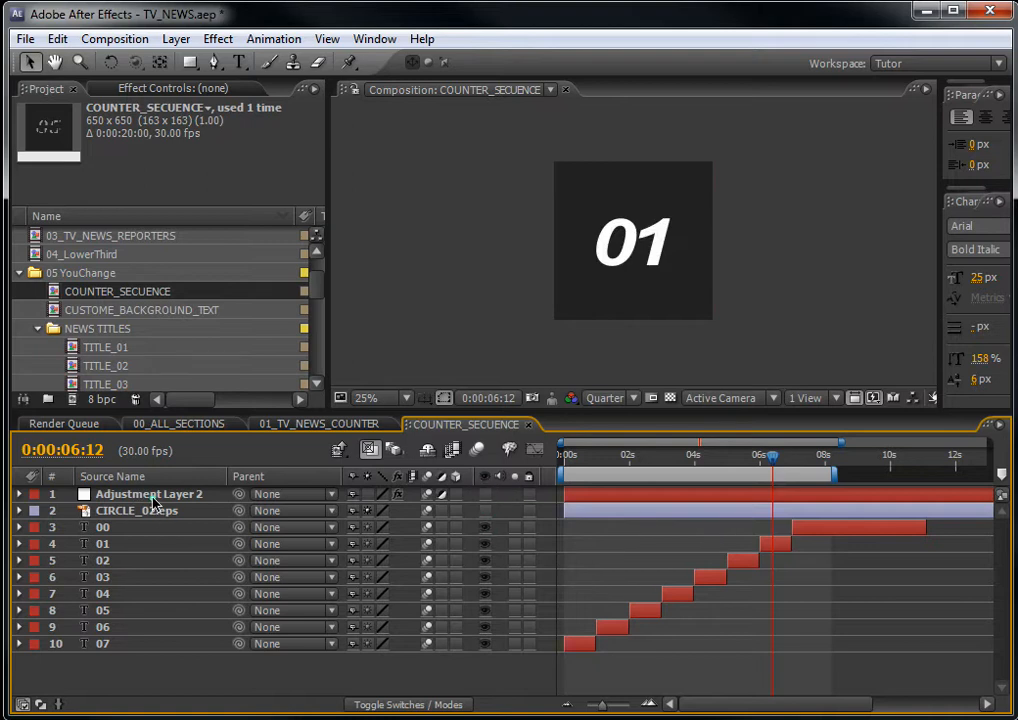
left_click(140, 494)
left_click(485, 495)
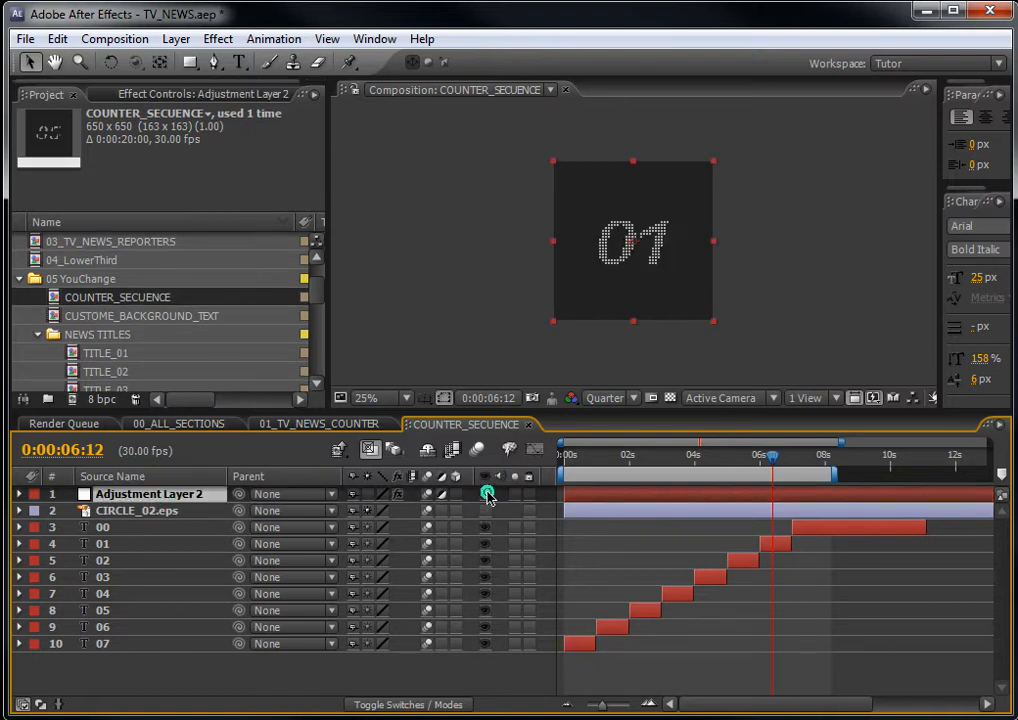
- Look through the countdown's number text layers by selecting several of them, finishing on layer 04
left_click(123, 653)
left_click(125, 627)
left_click(130, 594)
left_click(135, 545)
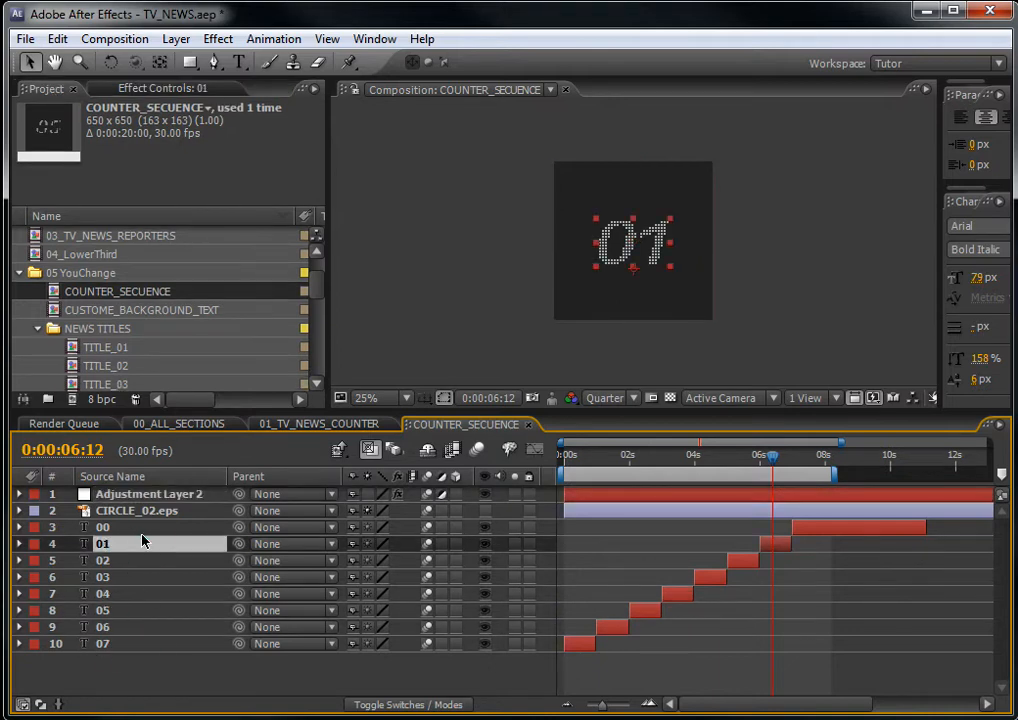
left_click(140, 594)
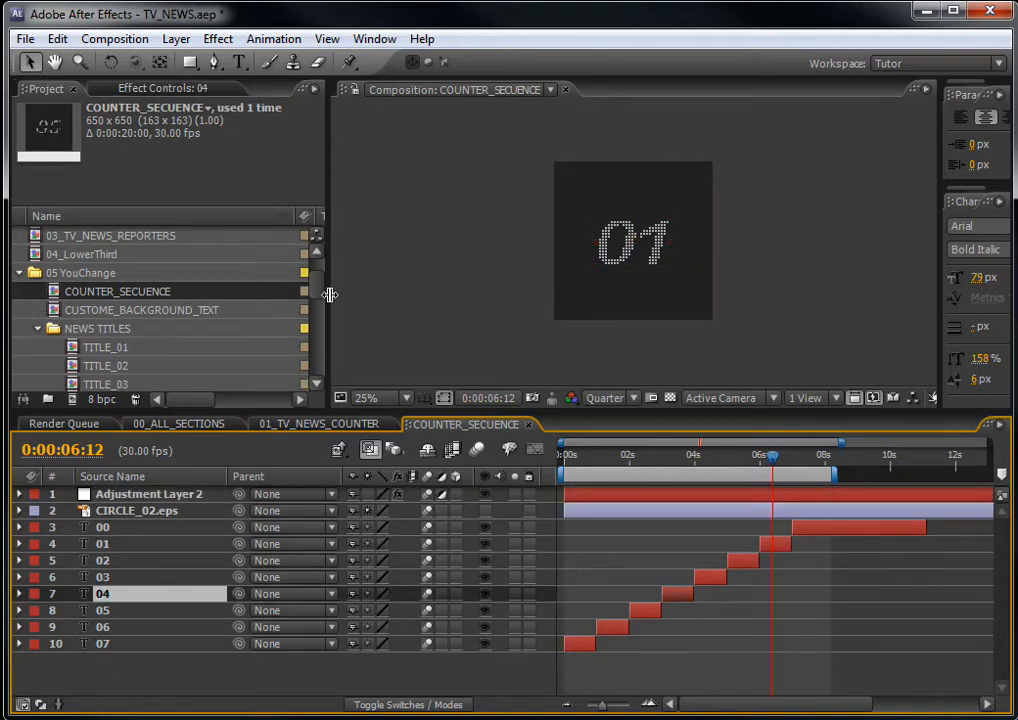
- Open the CUSTOME_BACKGROUND_TEXT composition and preview its text at 0:00:01:12
left_click(105, 312)
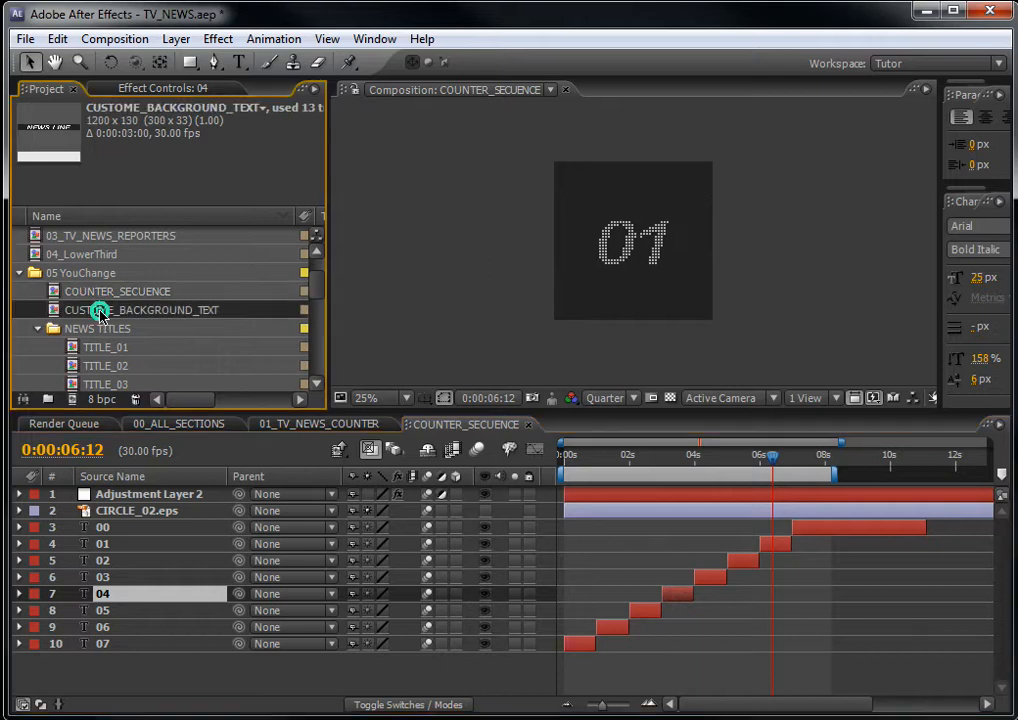
double_click(85, 311)
left_click_drag(769, 482, 838, 483)
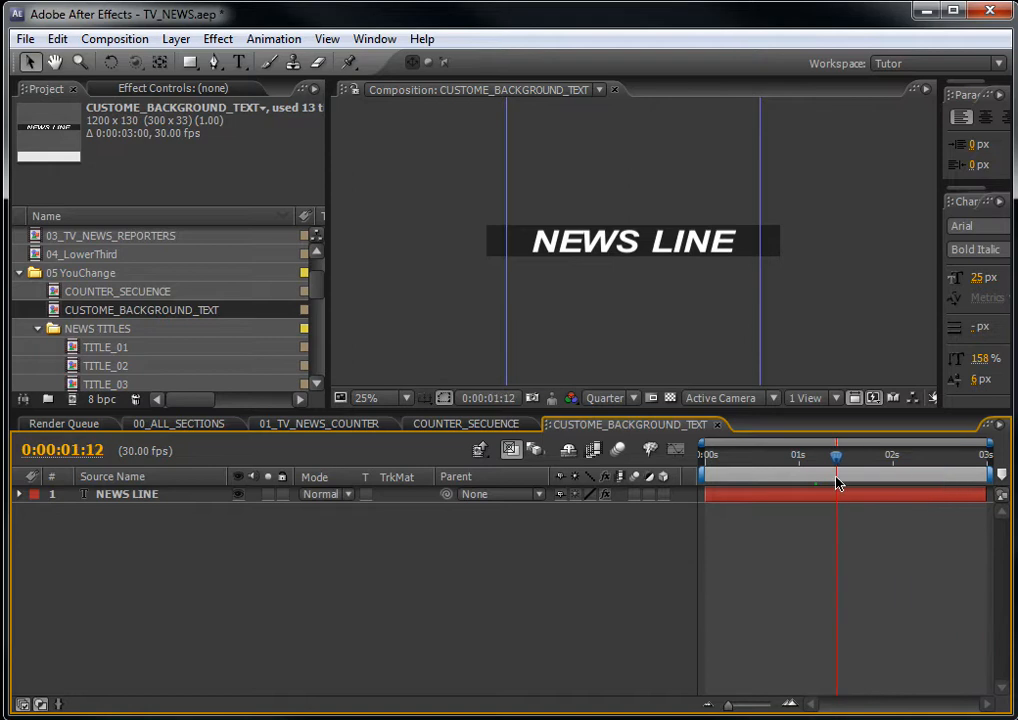
- Switch to the News3H265 video player to examine the background text and news titles in the render, and return to After Effects
key("alt+Tab")
left_click_drag(163, 30, 470, 8)
left_click_drag(167, 590, 200, 585)
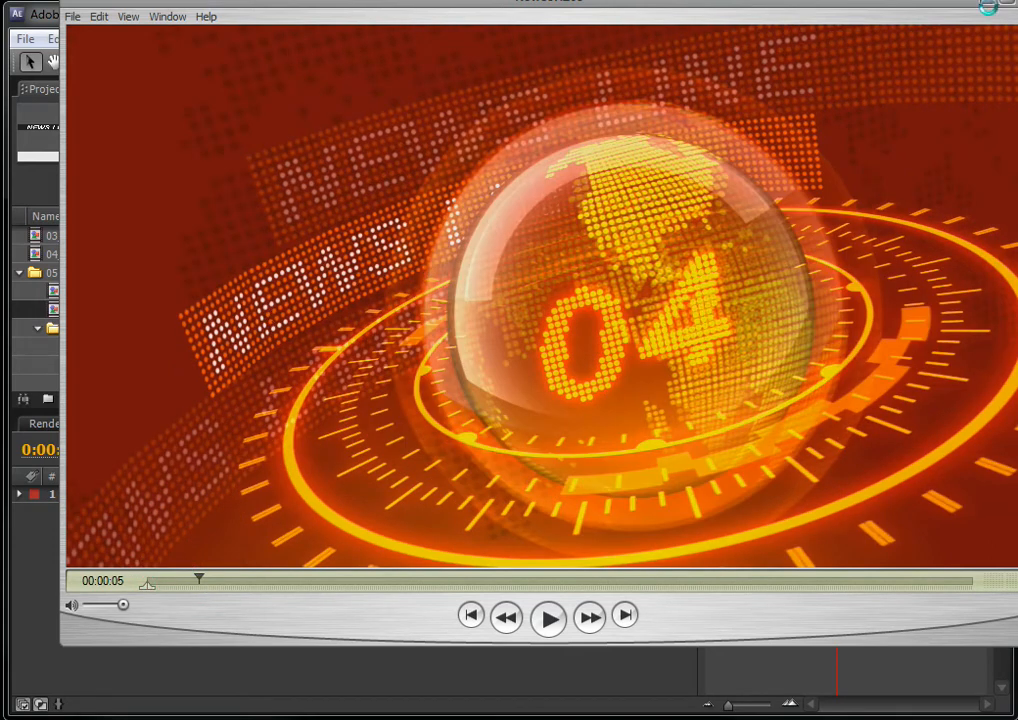
key("alt+Tab")
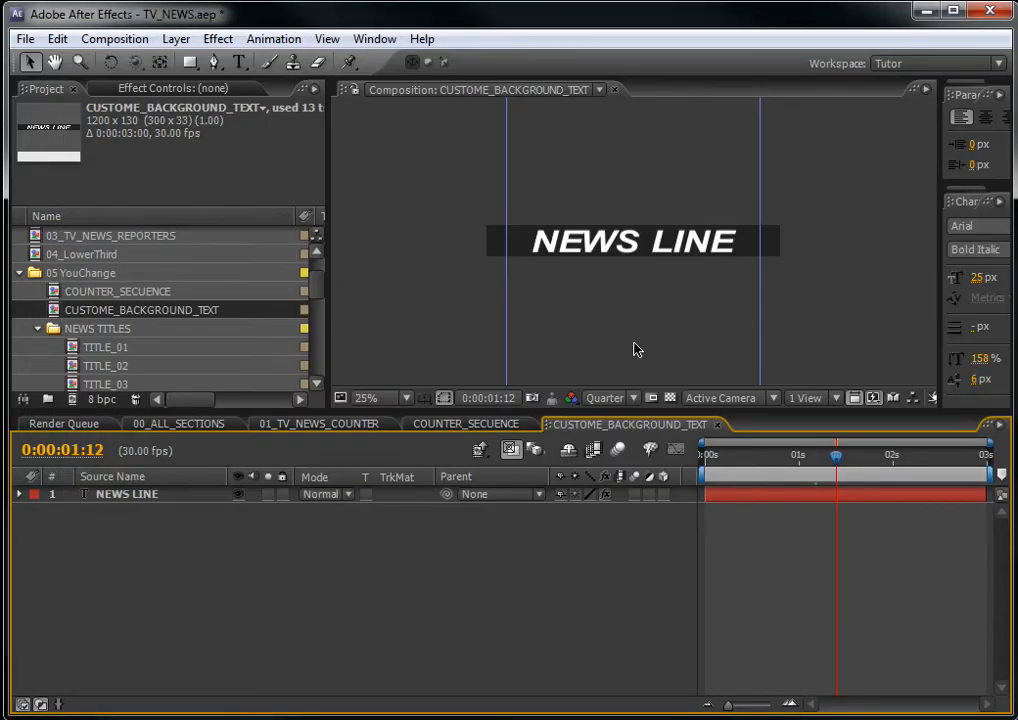
left_click_drag(323, 289, 317, 301)
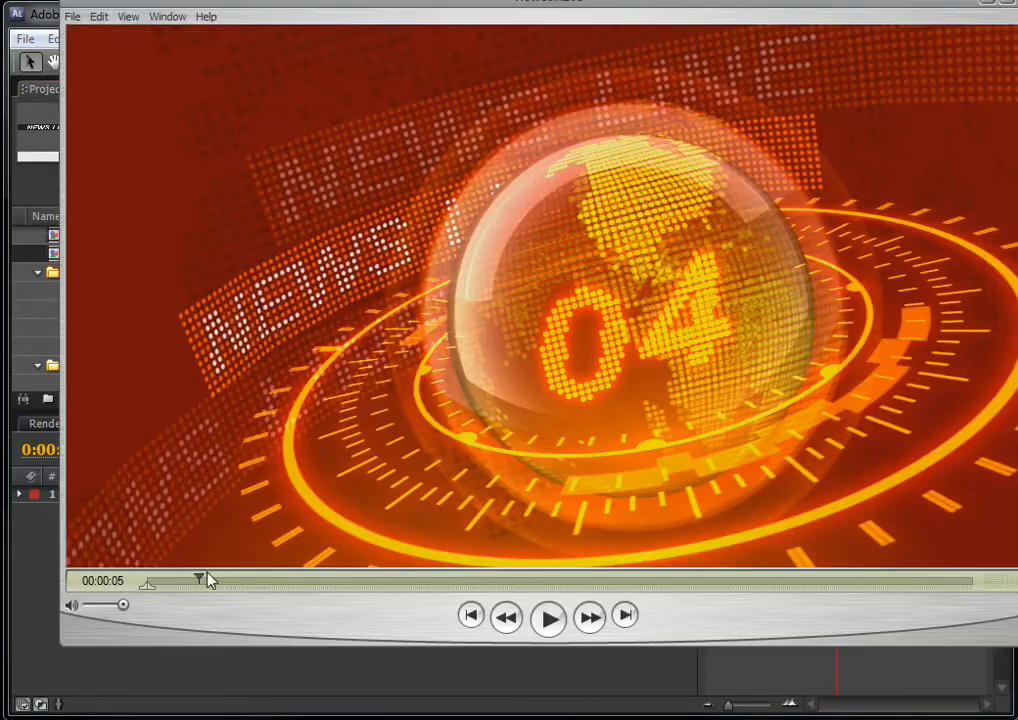
left_click_drag(207, 580, 330, 582)
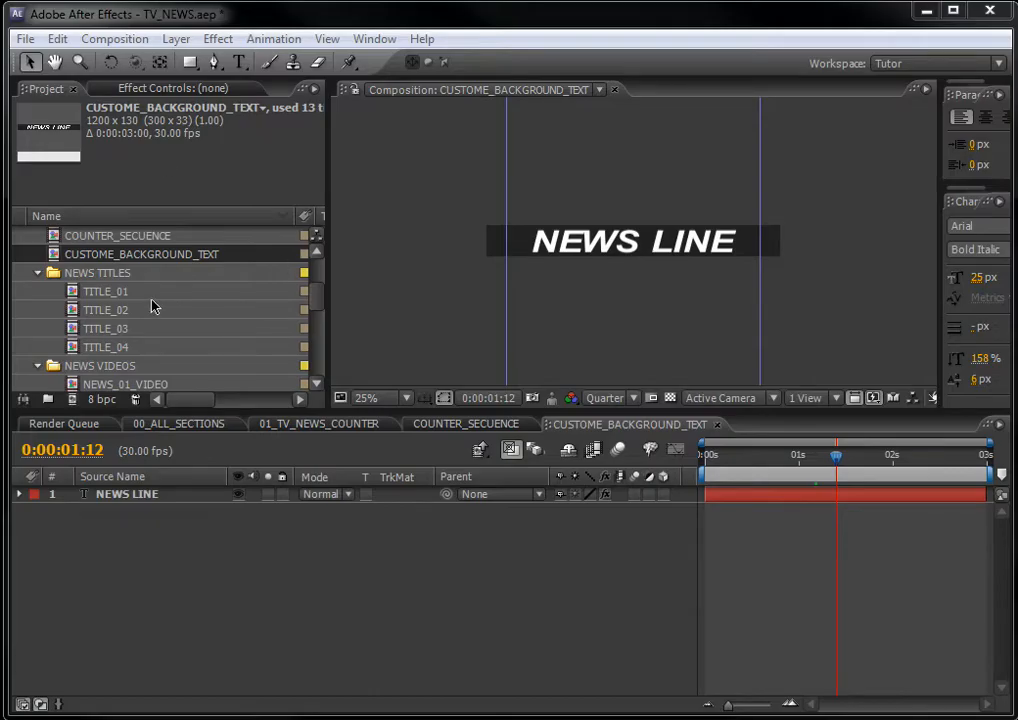
- Open the TITLE_01 composition, move the current time to 0:00:00:18, and open the BREAKING NEWS 01 text for editing
left_click(100, 292)
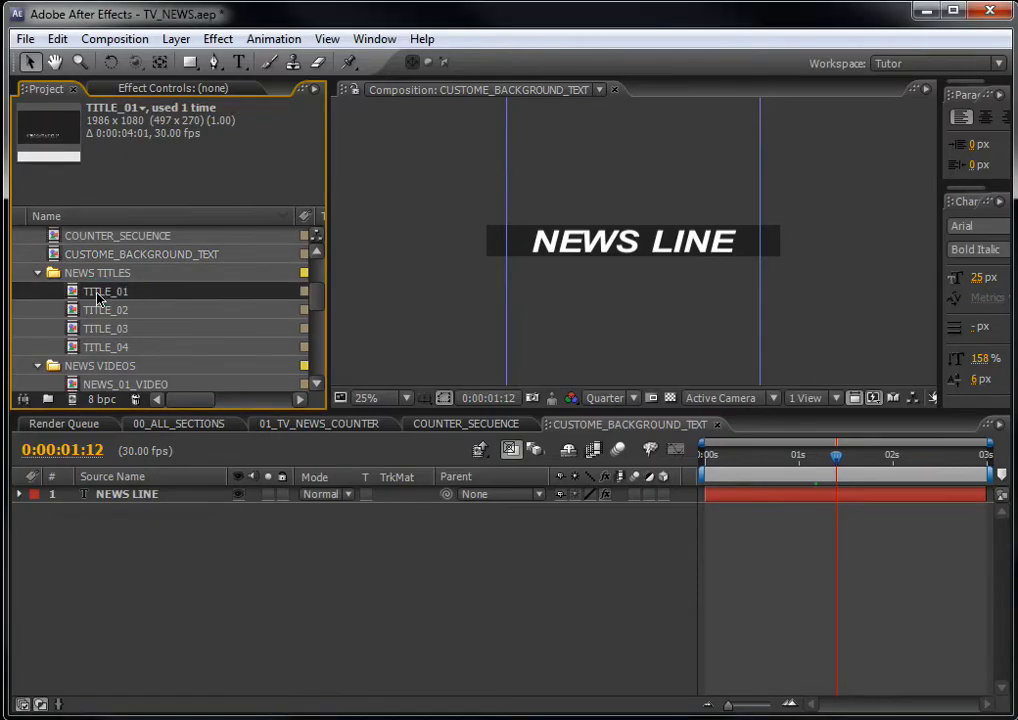
double_click(100, 292)
left_click_drag(666, 468, 626, 458)
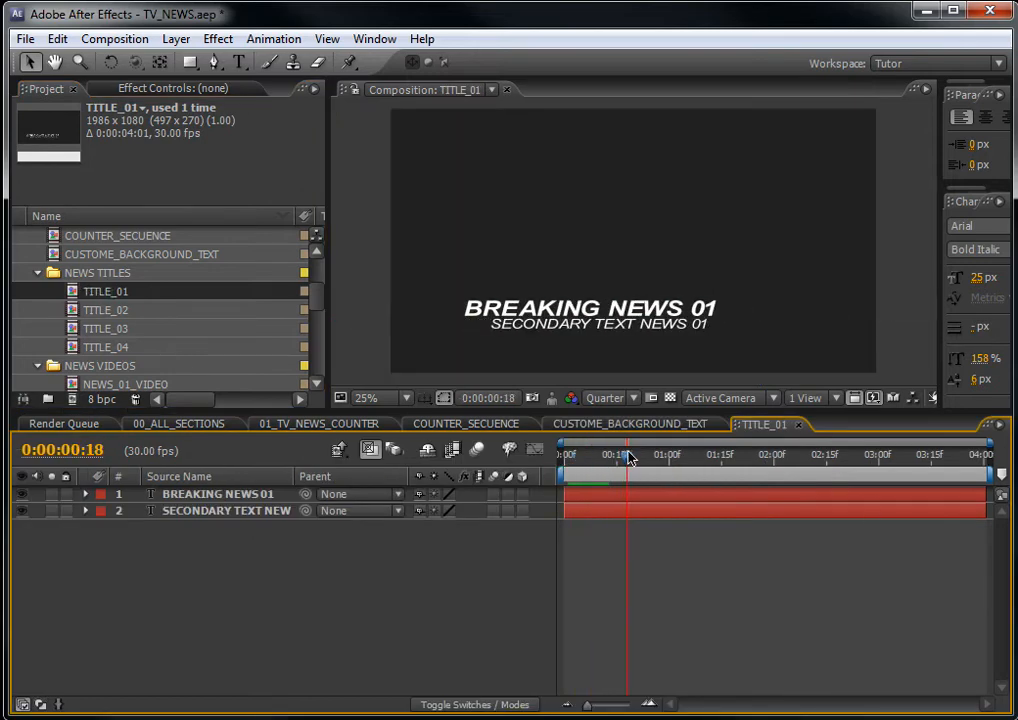
left_click(212, 495)
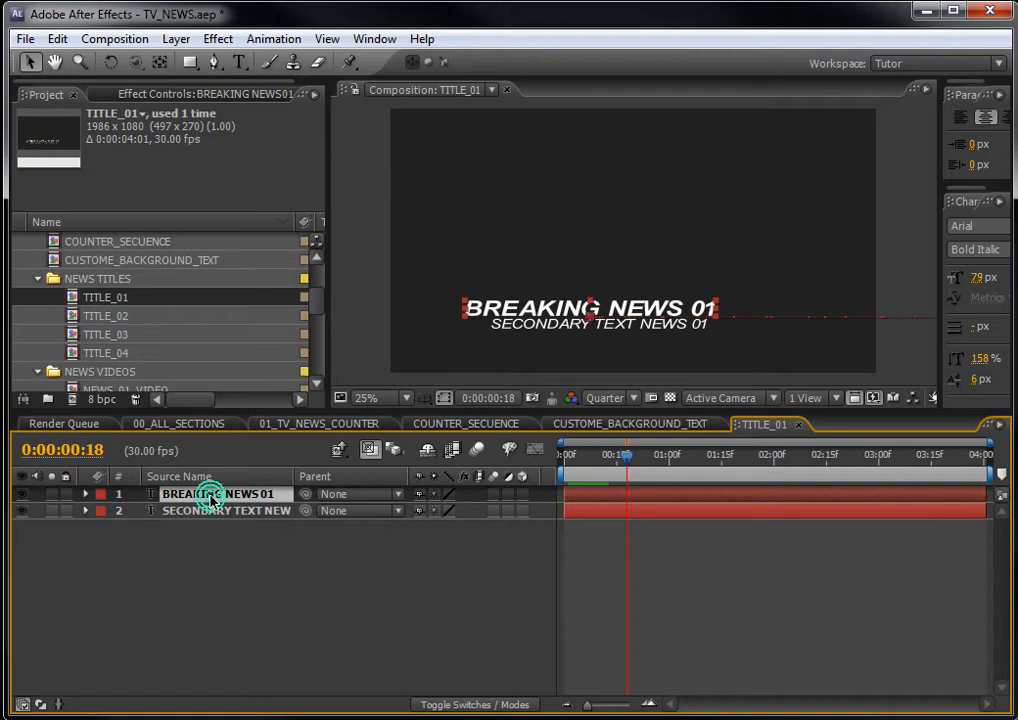
double_click(212, 497)
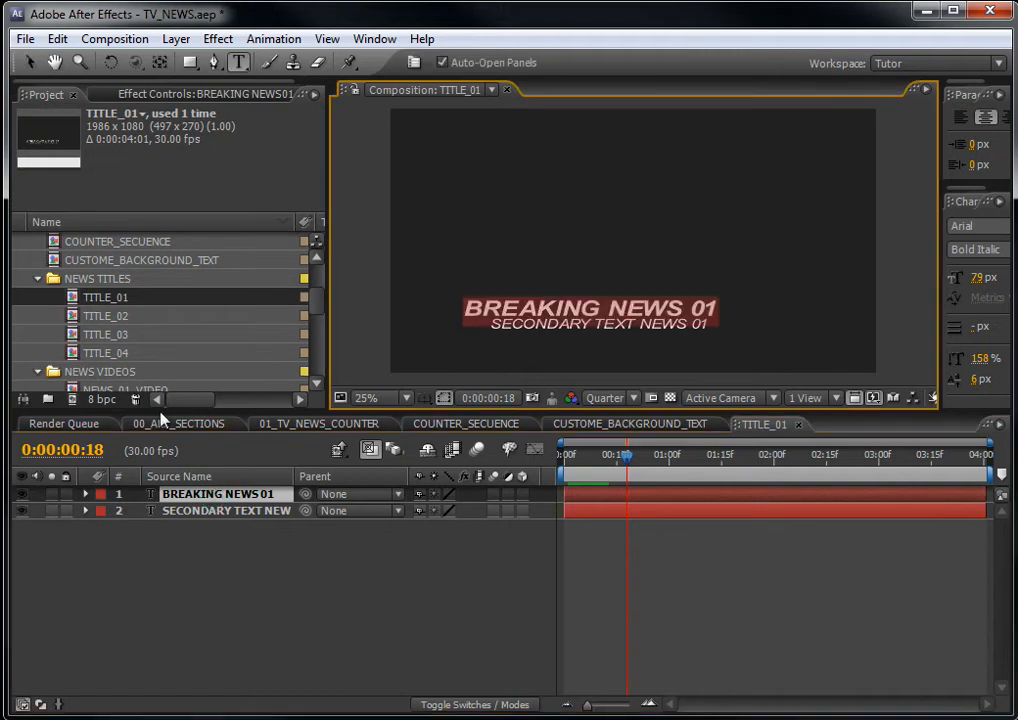
- Open the SECONDARY TEXT NEWS 01 text for editing, move to 0:00:00:24, and compare the titles with the News3H265 render in the video player
left_click(239, 541)
left_click(235, 514)
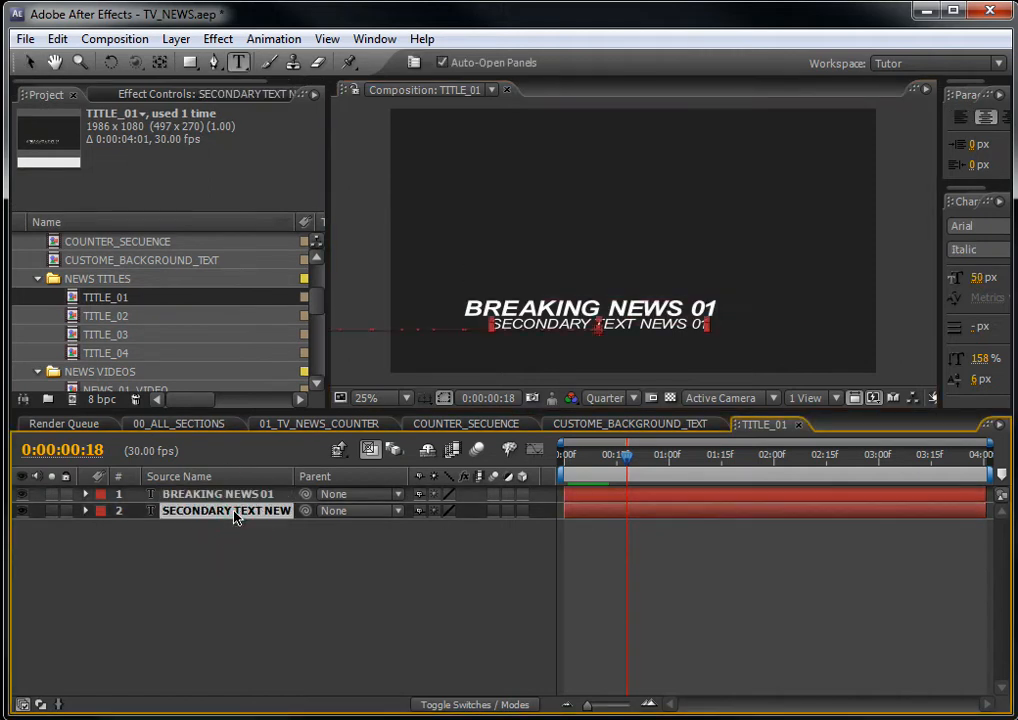
double_click(235, 514)
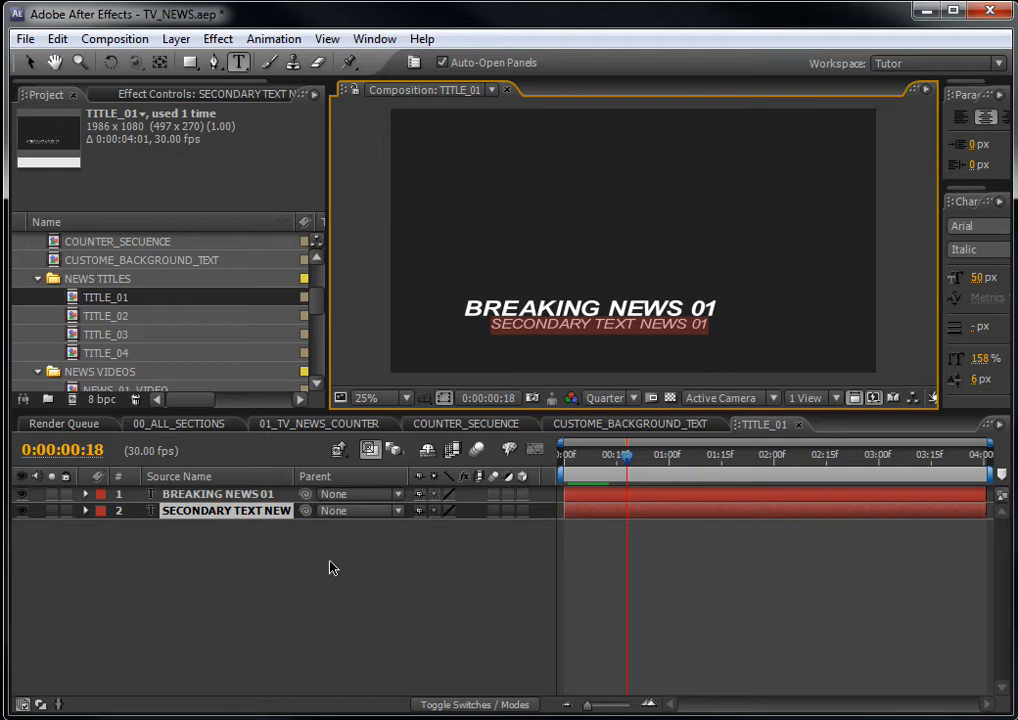
left_click_drag(613, 467, 647, 460)
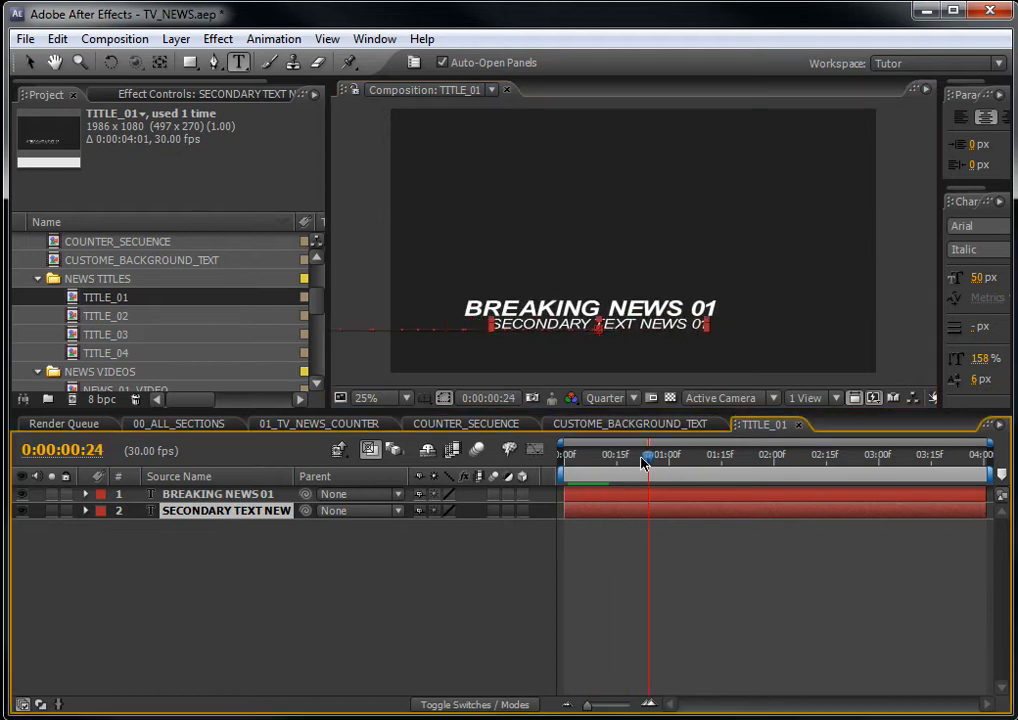
left_click_drag(0, 113, 618, 60)
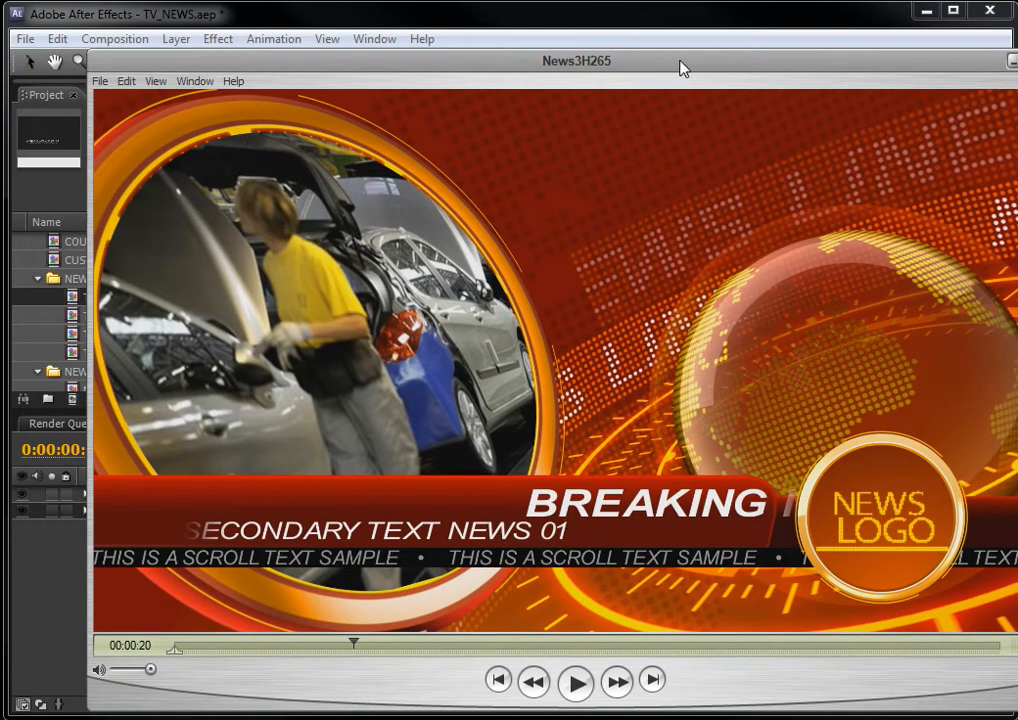
left_click_drag(680, 61, 0, 80)
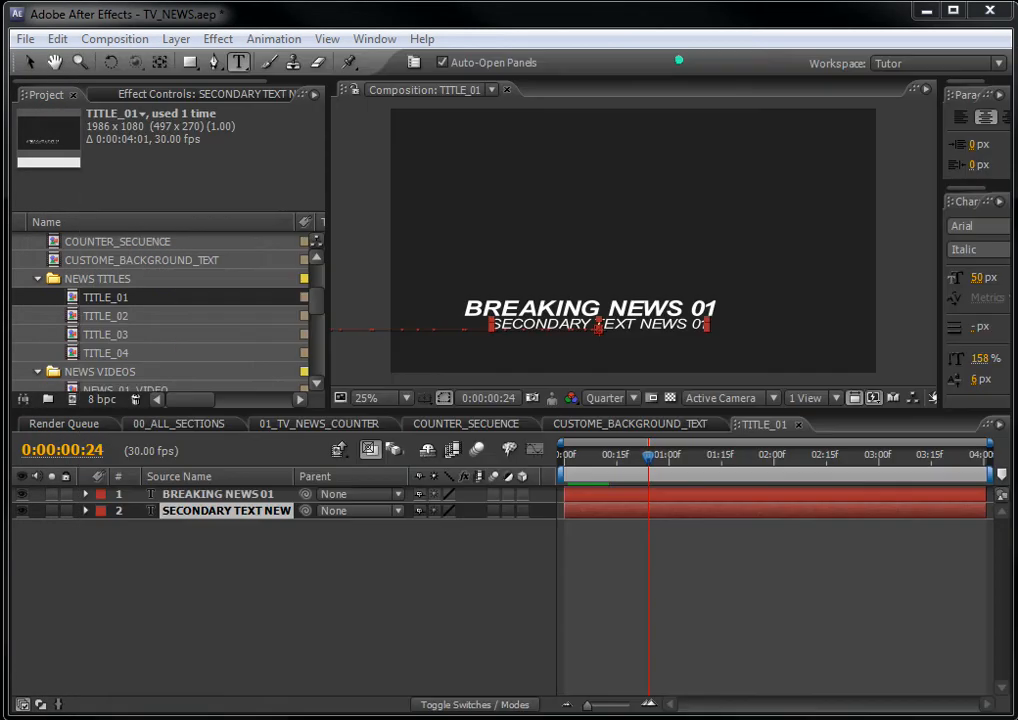
- Open the TITLE_02, TITLE_03 and TITLE_04 compositions in turn, previewing TITLE_03 at 0:00:01:09 and TITLE_04 at 0:00:01:11
left_click(91, 316)
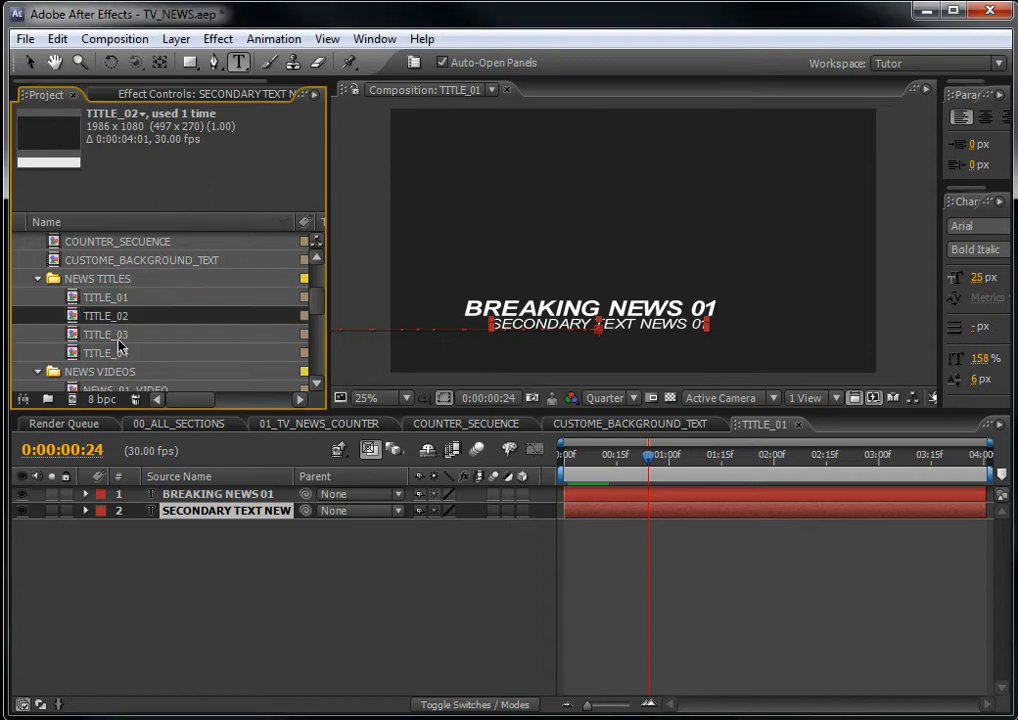
double_click(108, 320)
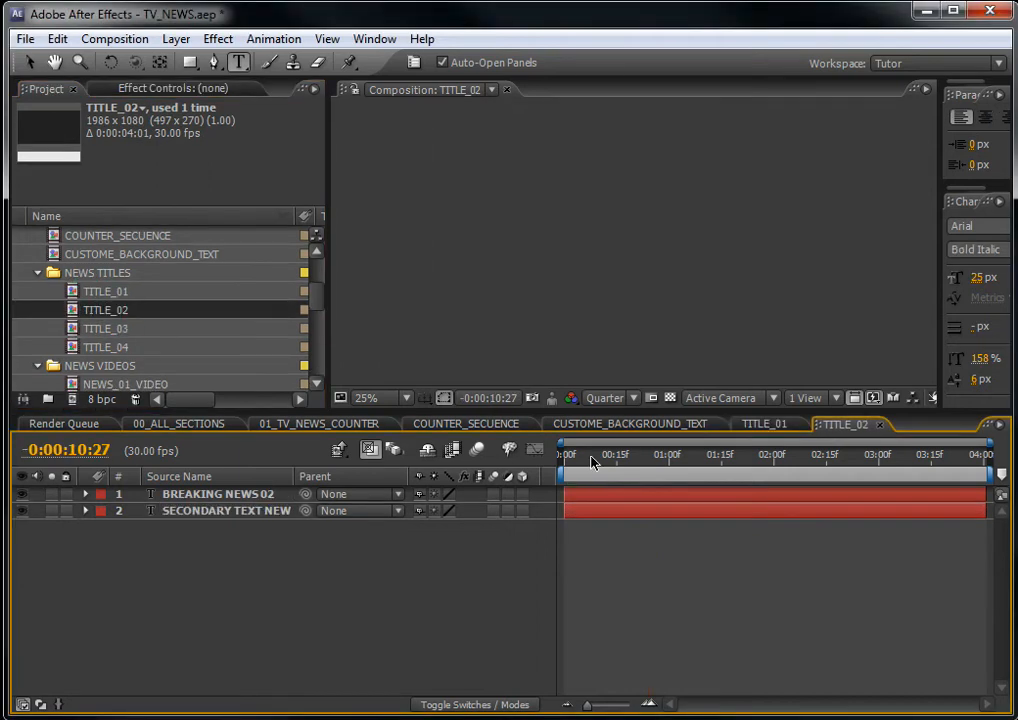
double_click(105, 328)
left_click_drag(617, 462, 700, 468)
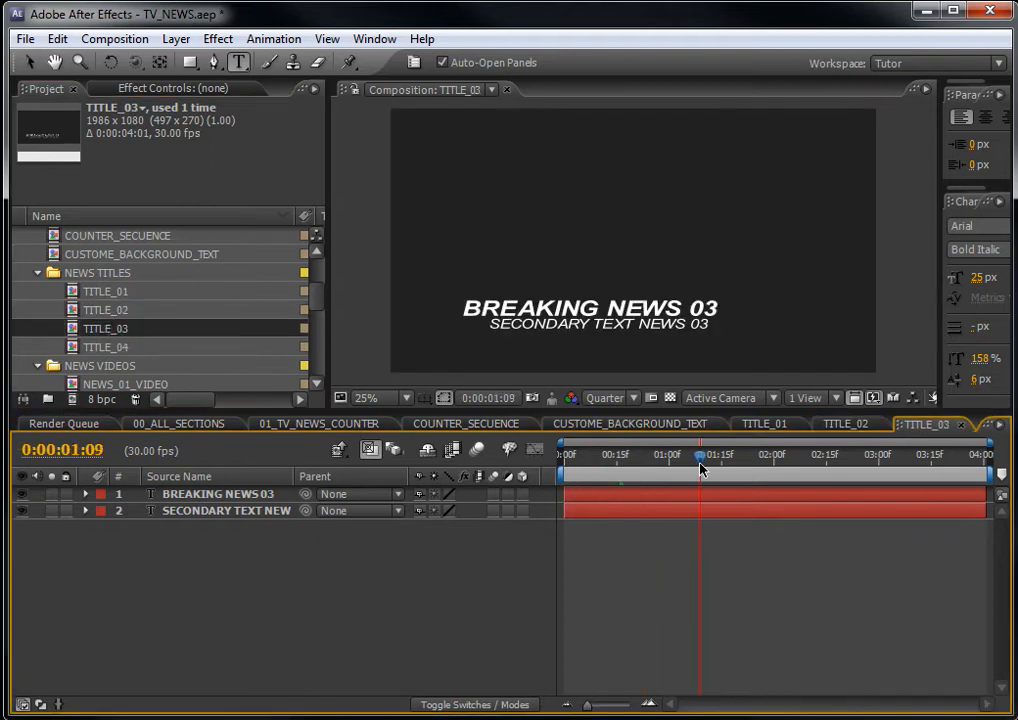
left_click(108, 347)
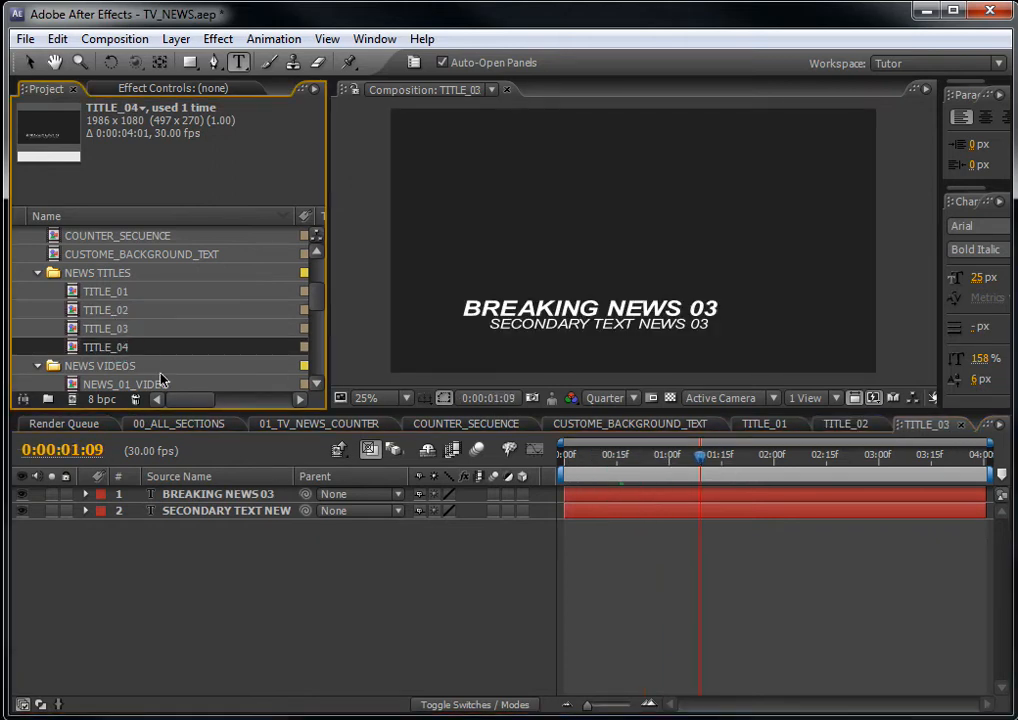
double_click(125, 347)
left_click_drag(630, 466, 709, 466)
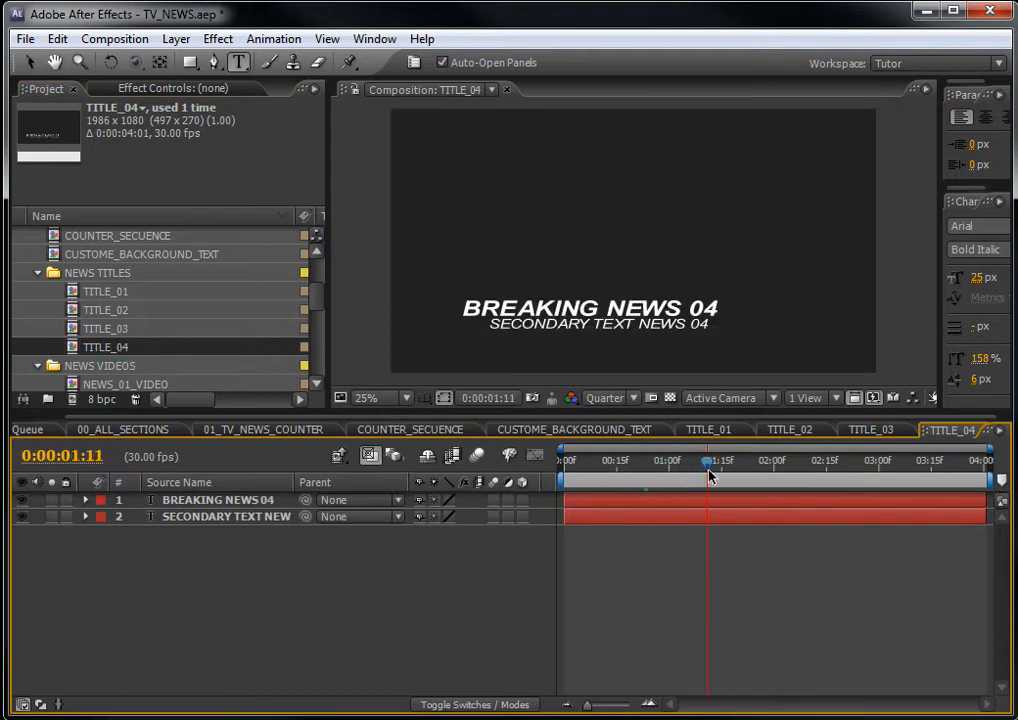
- Open the NEWS_01_VIDEO composition from the NEWS VIDEOS folder and preview its placeholder at 0:00:03:02
left_click_drag(313, 302, 313, 325)
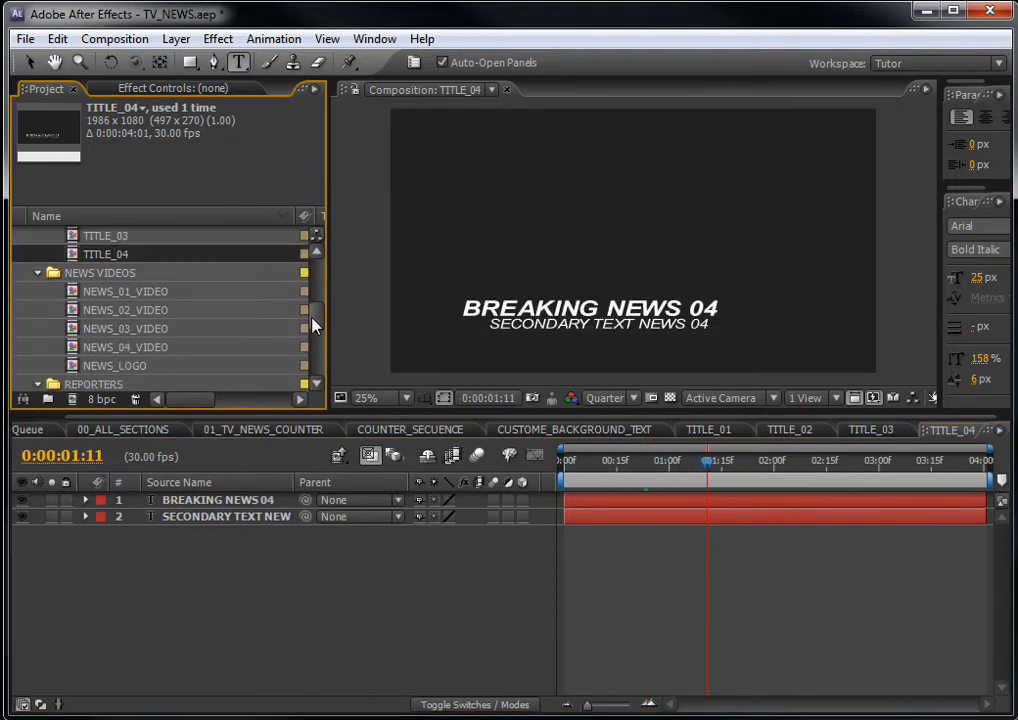
left_click(129, 292)
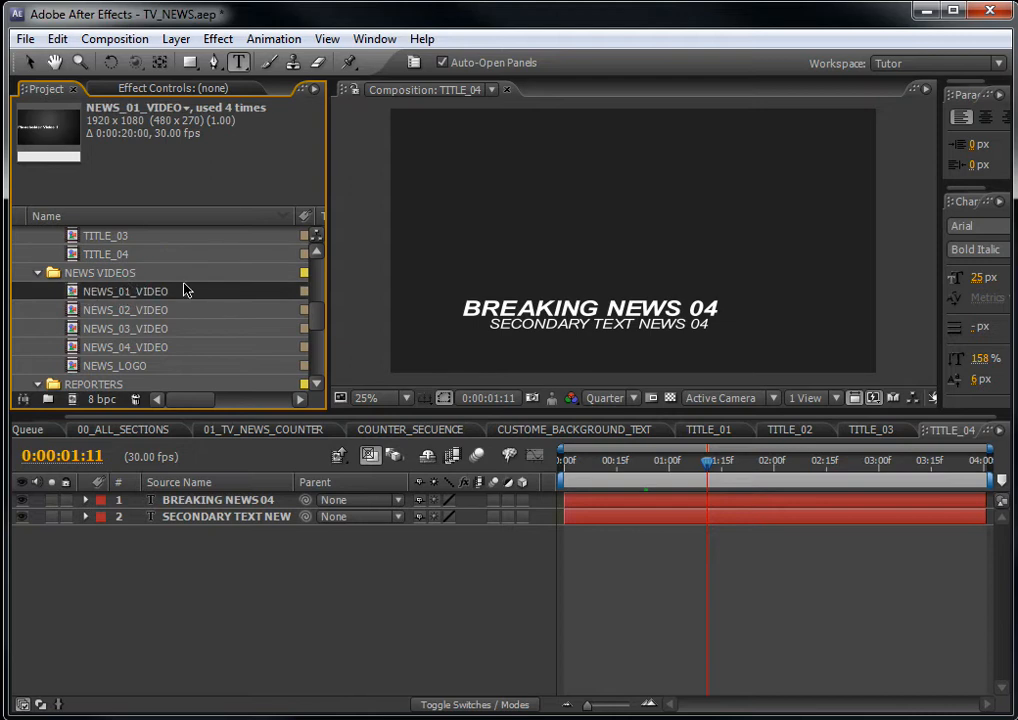
double_click(116, 293)
left_click_drag(603, 463, 630, 463)
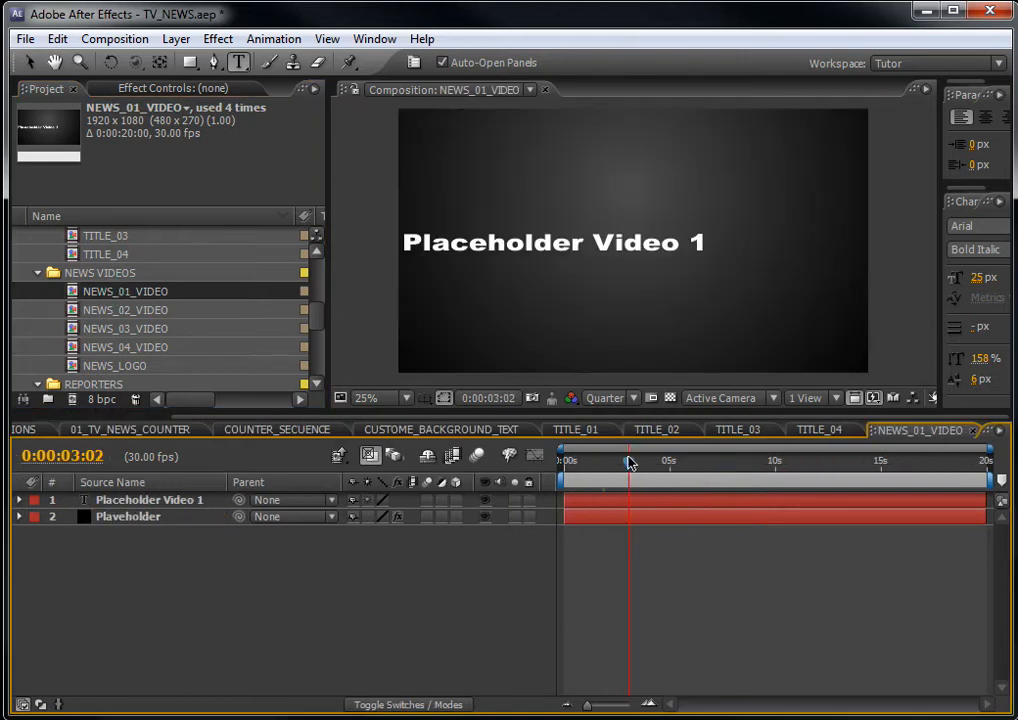
key("alt+Tab")
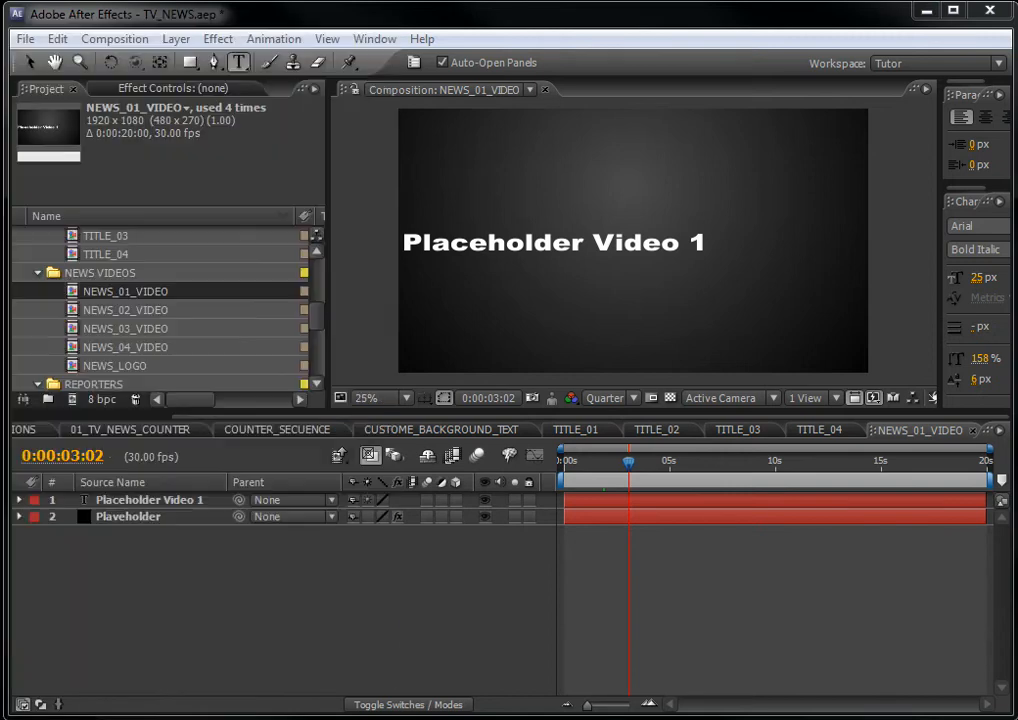
- Hide the Placeholder Video 1 and Plaveholder layers in the NEWS_01_VIDEO composition
left_click(485, 501)
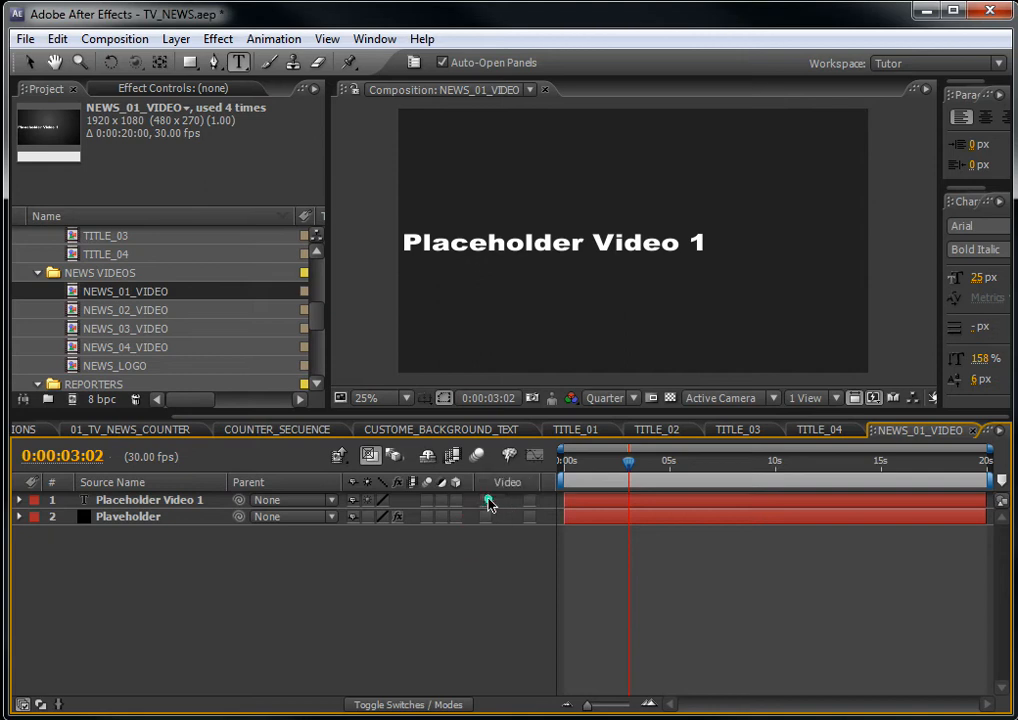
left_click(488, 501)
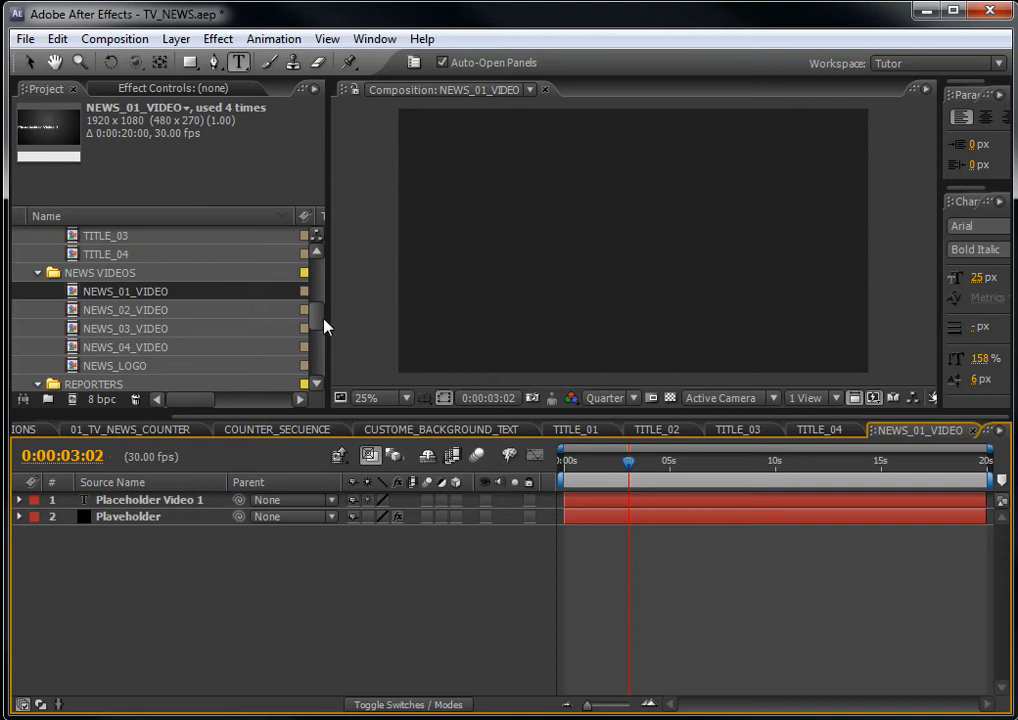
- Import DiamondOF4.mov into the project and add it as the top layer of the NEWS_01_VIDEO composition
left_click_drag(2, 88, 364, 41)
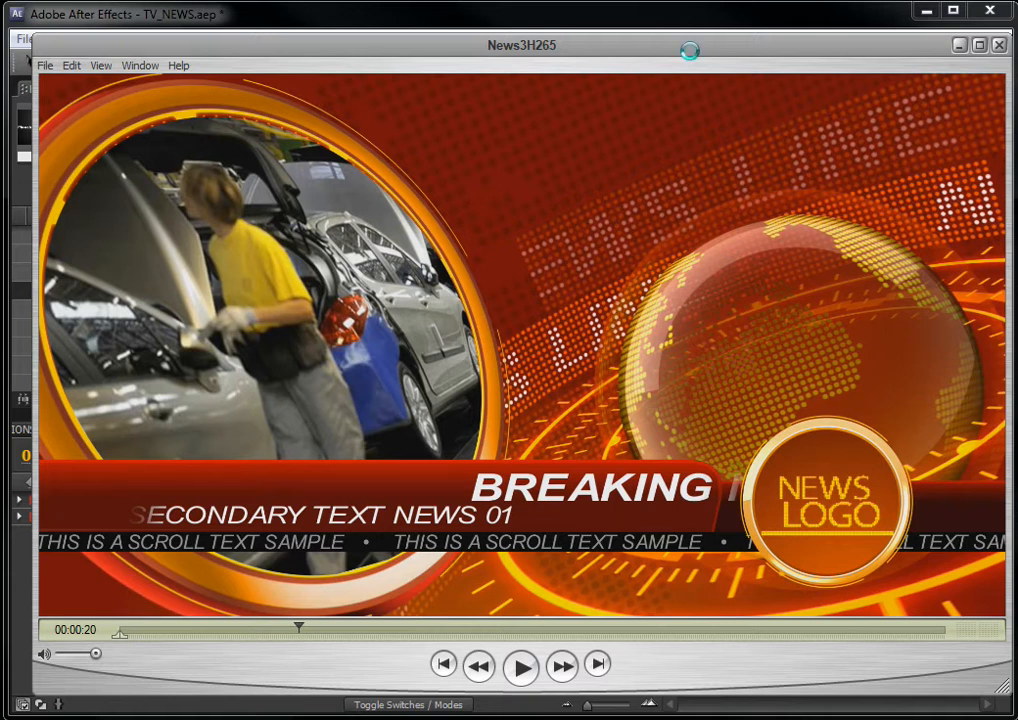
key("alt+Tab")
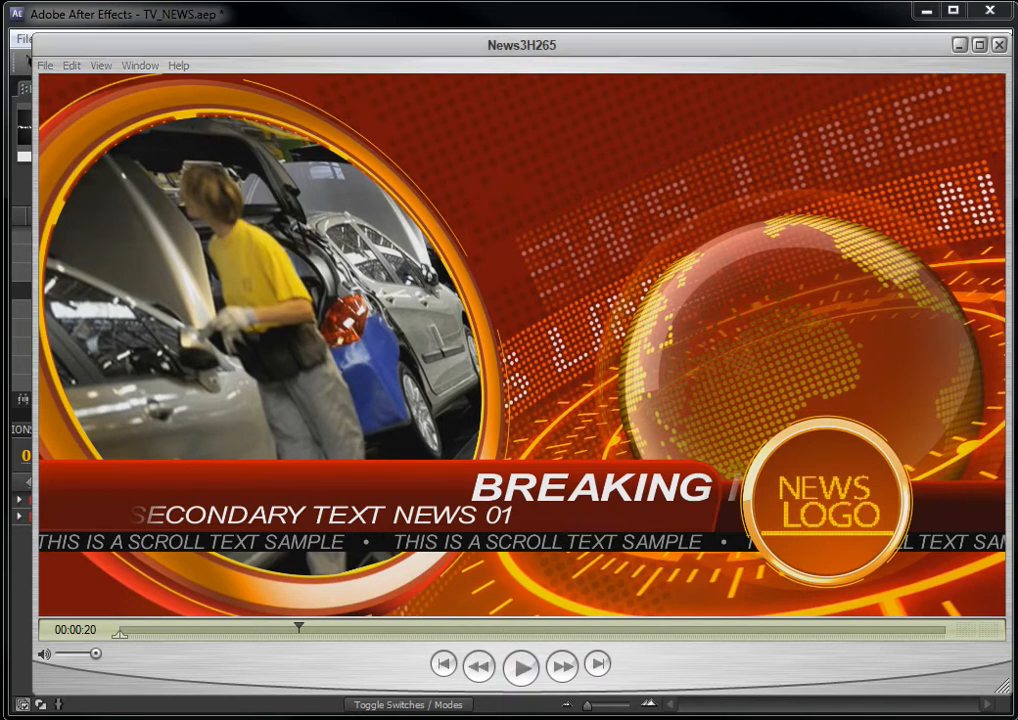
left_click_drag(57, 405, 17, 353)
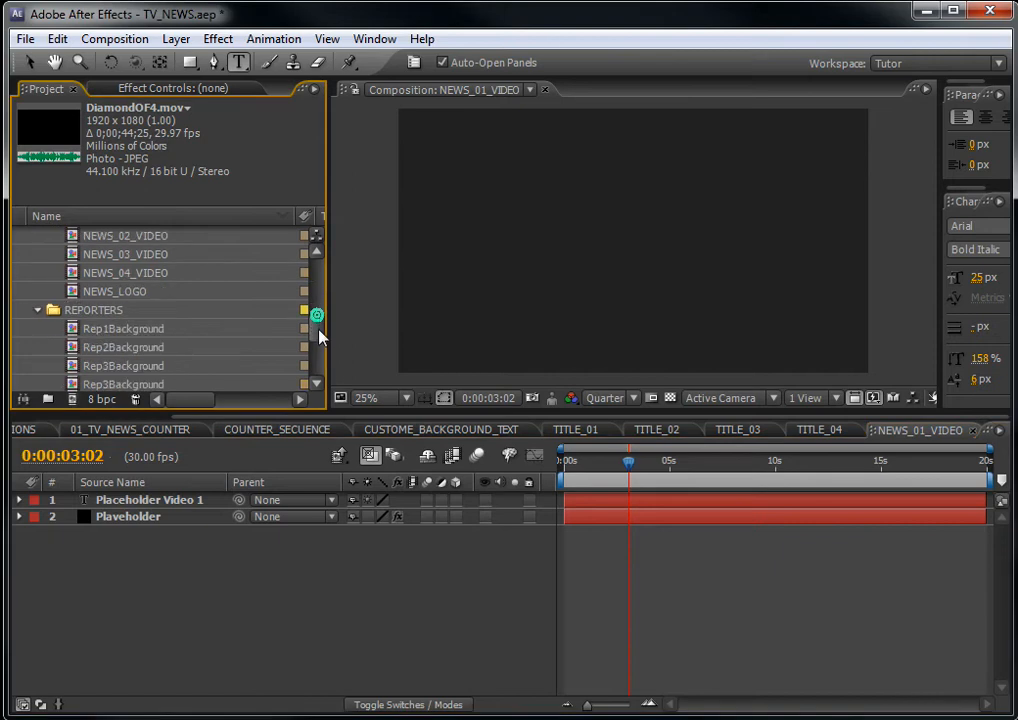
left_click_drag(88, 349, 187, 502)
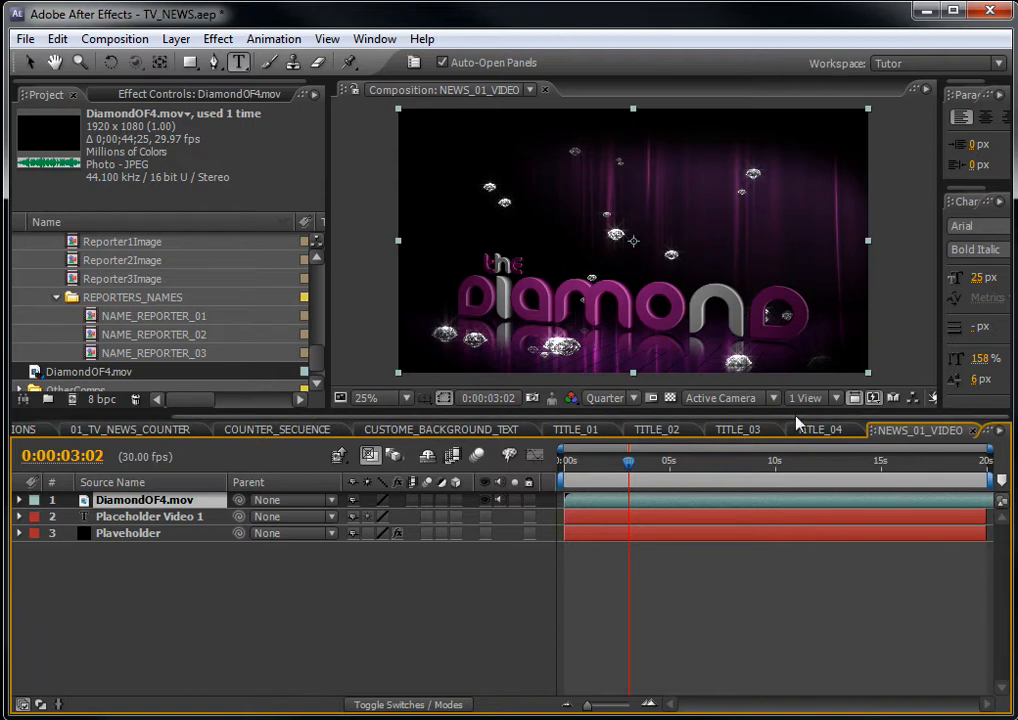
- Open the 00_ALL_SECTIONS composition and preview the inserted video in the titles section at 0:00:18:17
left_click(315, 355)
left_click_drag(315, 355, 312, 278)
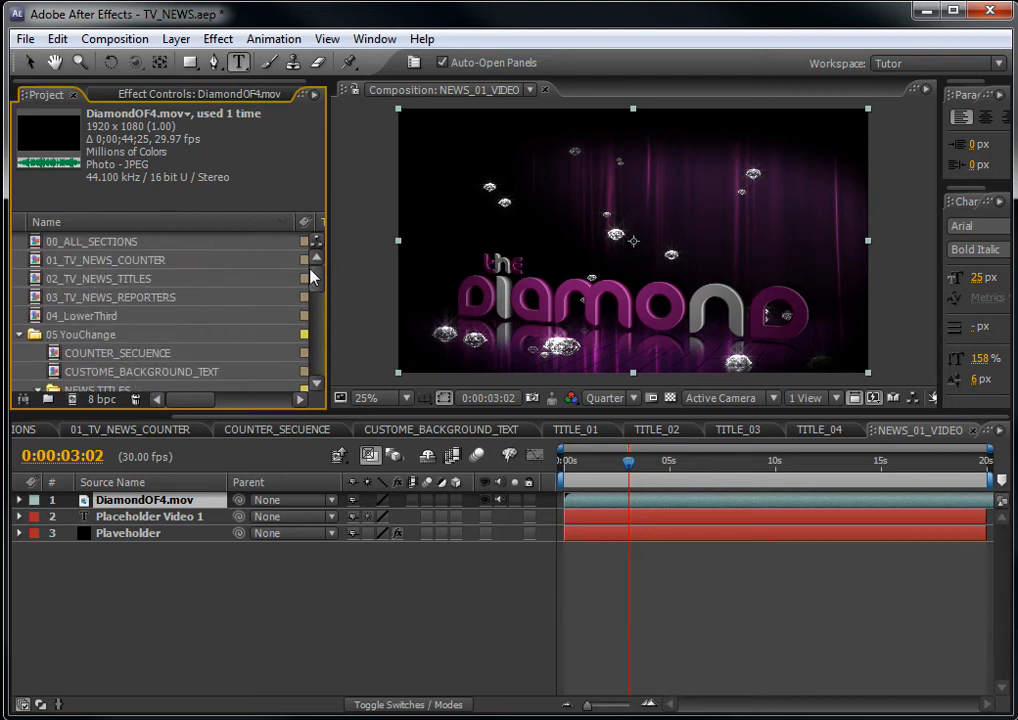
double_click(92, 241)
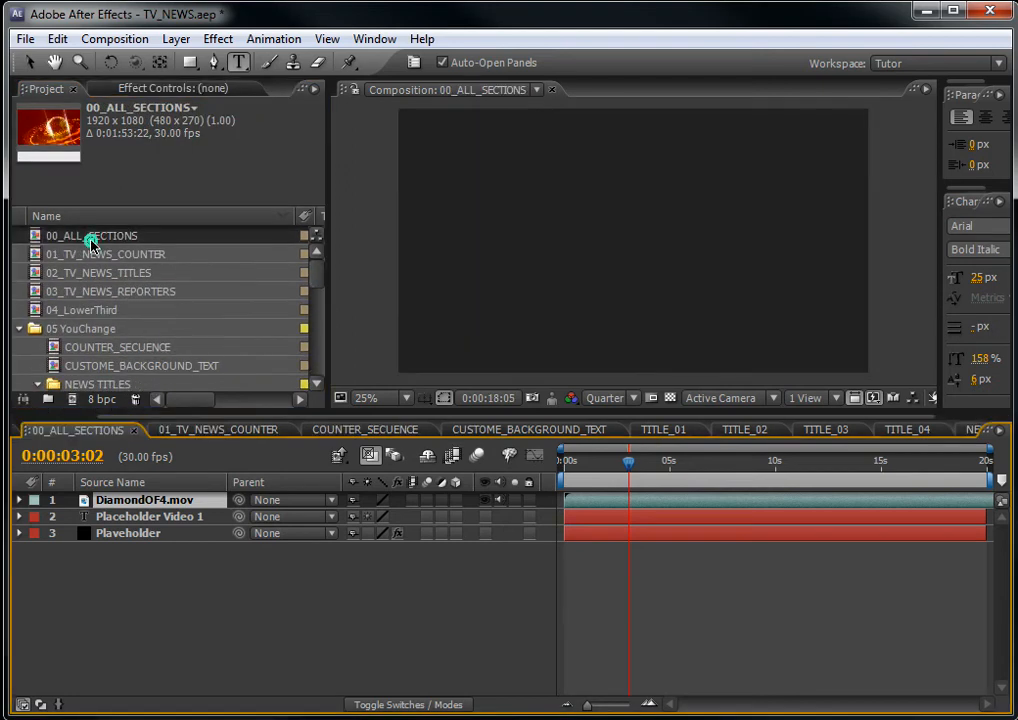
left_click_drag(613, 463, 702, 468)
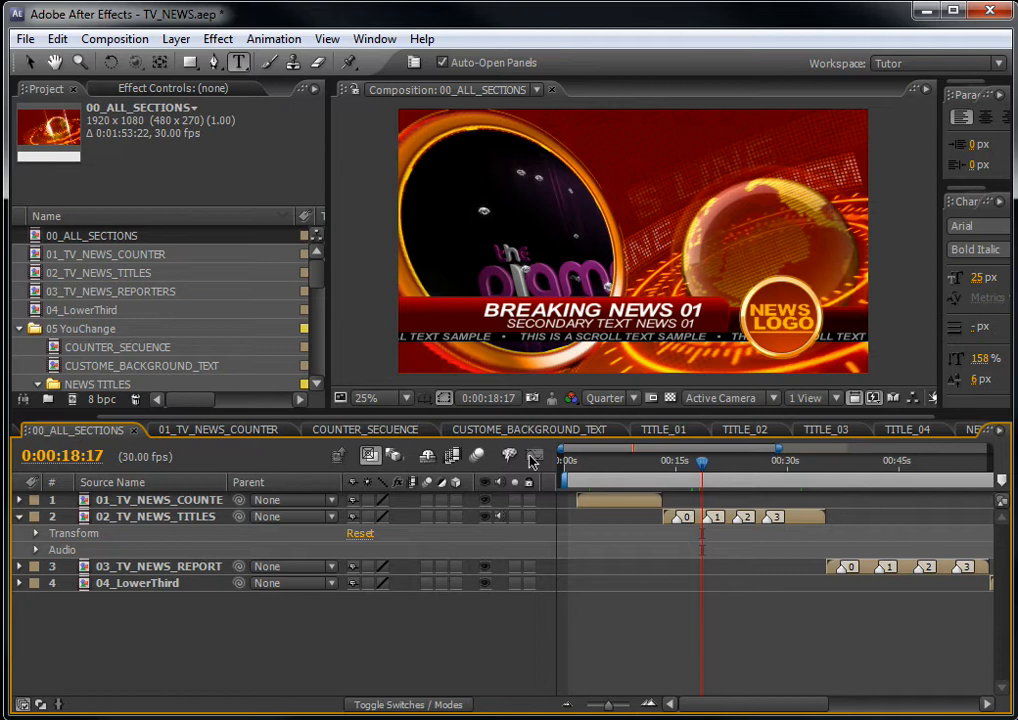
- Preview NEWS_02_VIDEO at 0:00:11:26 and NEWS_03_VIDEO at 0:00:05:04, and select NEWS_04_VIDEO in the project
left_click_drag(325, 278, 321, 322)
left_click(125, 331)
double_click(137, 336)
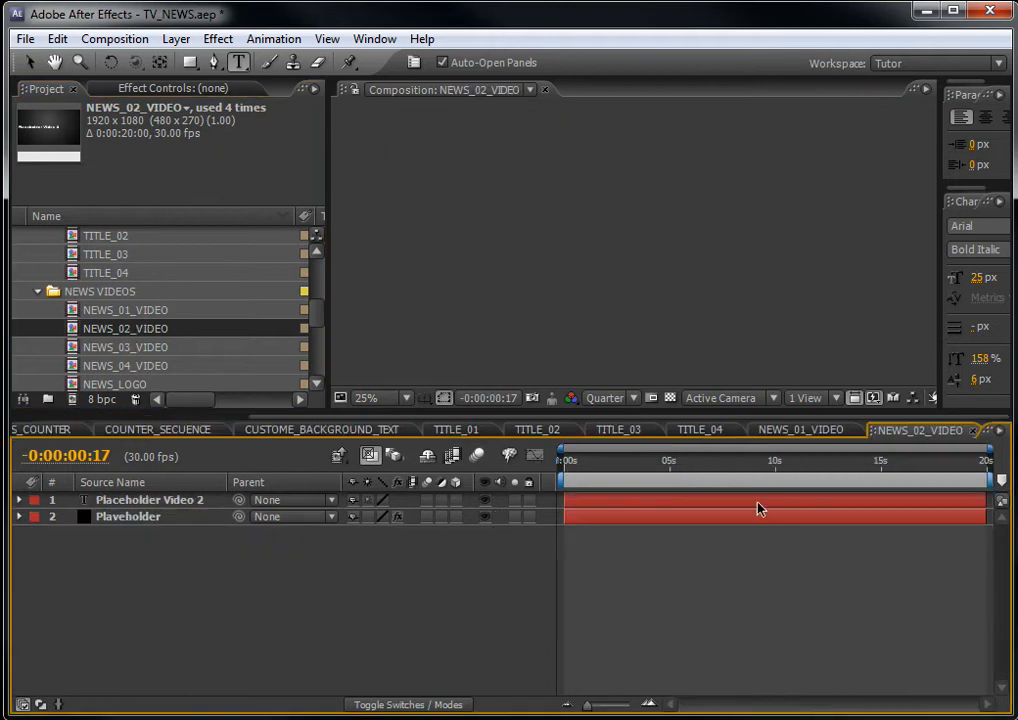
left_click_drag(577, 466, 815, 487)
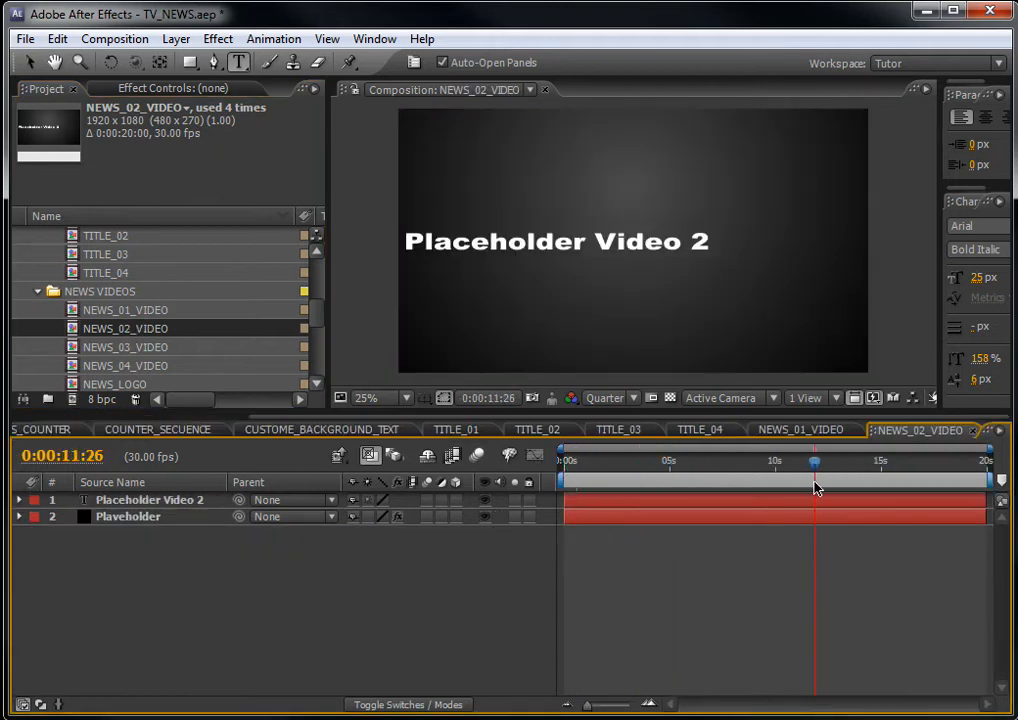
double_click(125, 348)
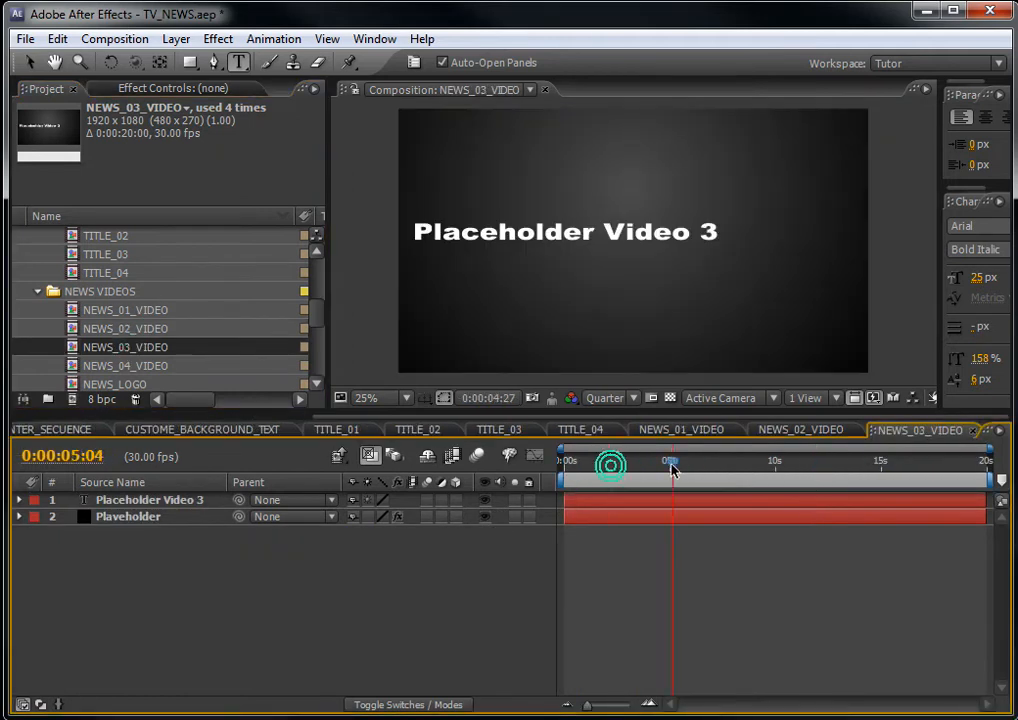
left_click(101, 370)
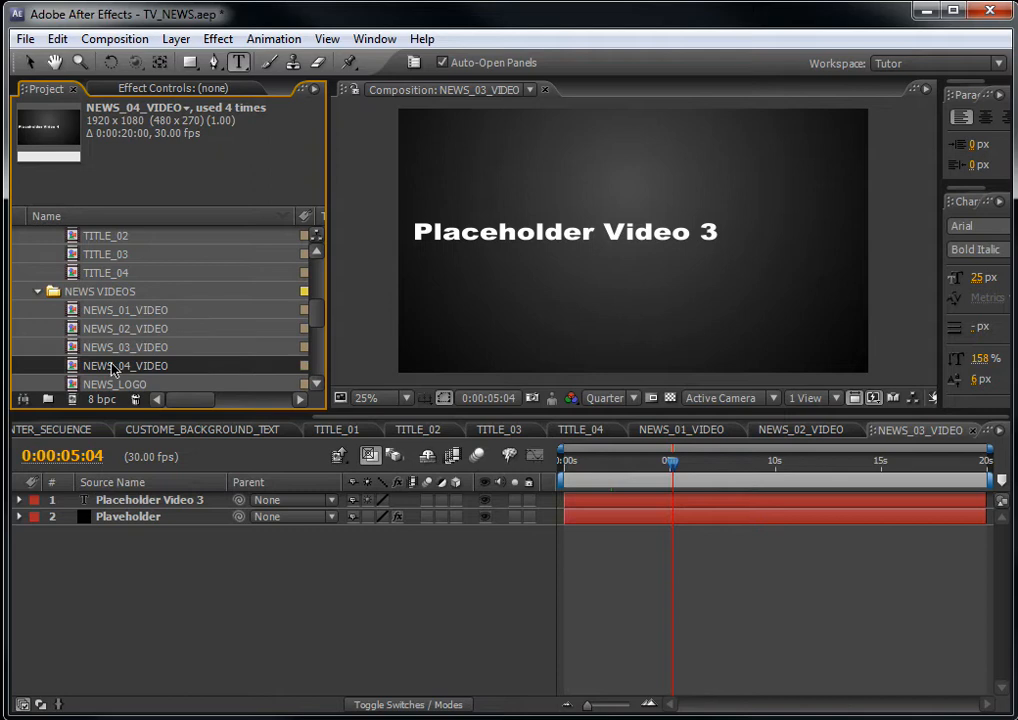
- Open the NEWS_LOGO composition and preview the logo at 0:00:07:18
scroll(120, 343, "down", 1)
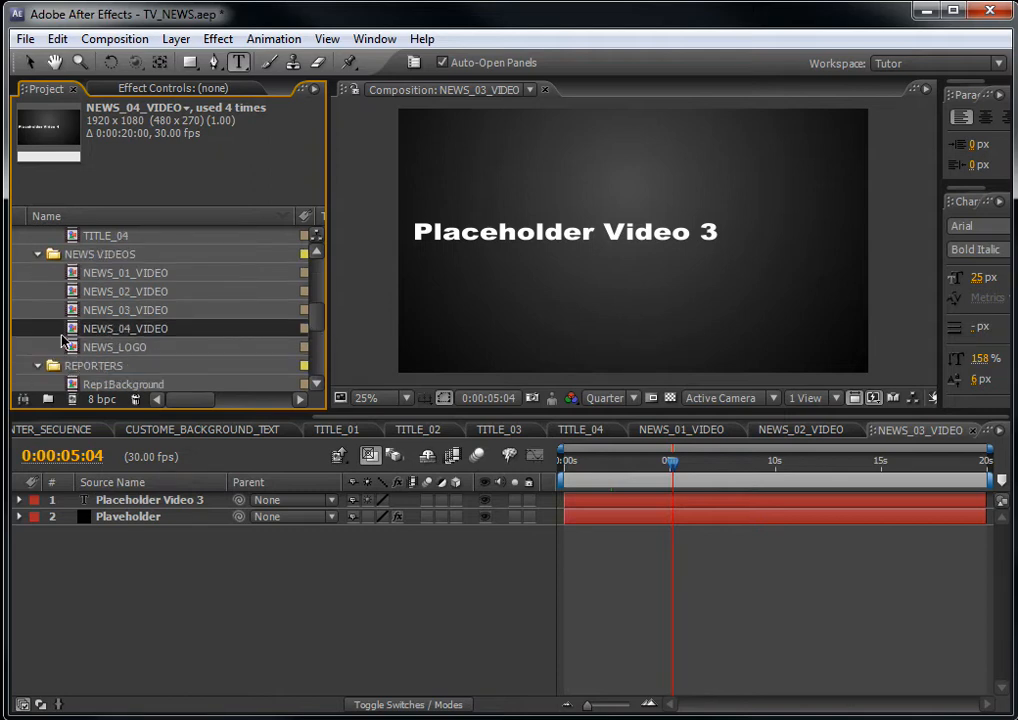
left_click(108, 347)
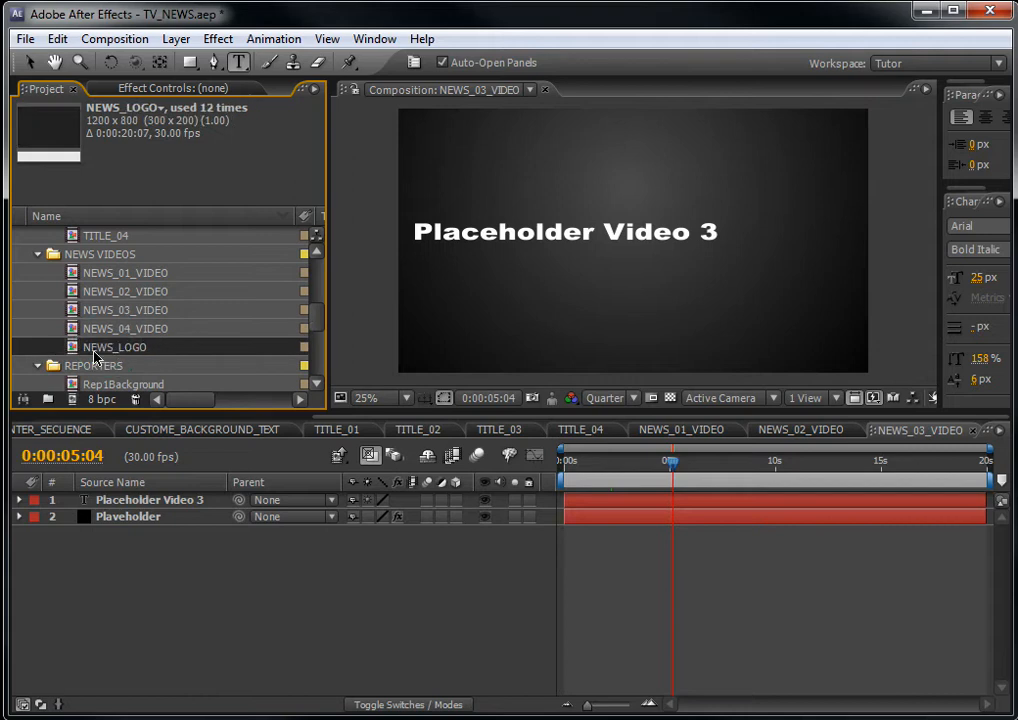
double_click(97, 350)
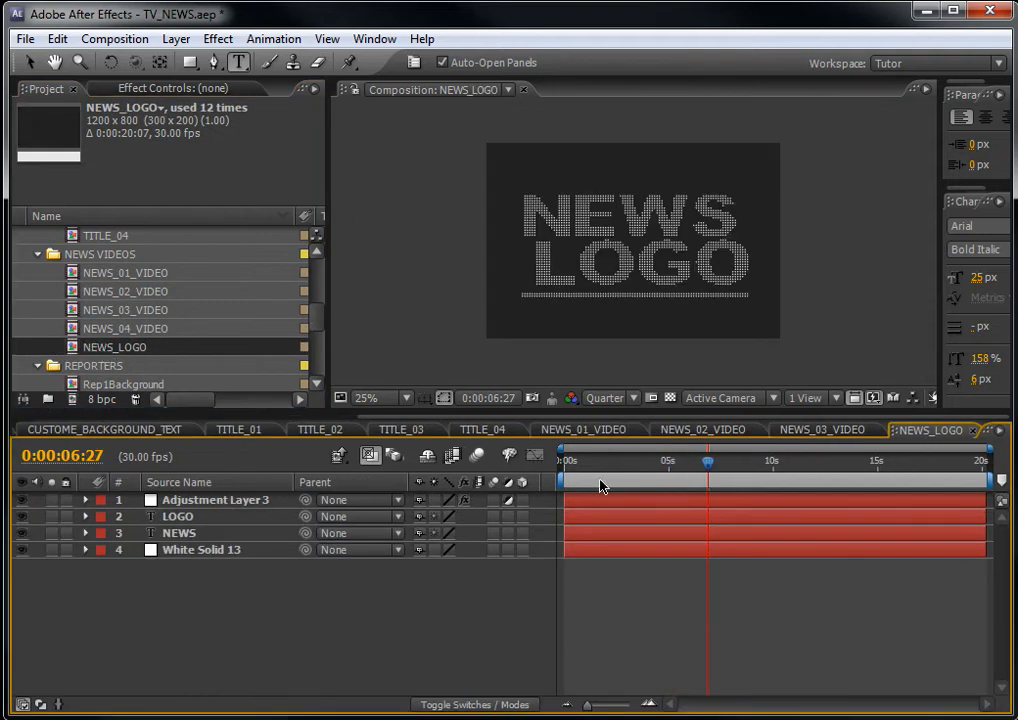
left_click_drag(568, 465, 724, 477)
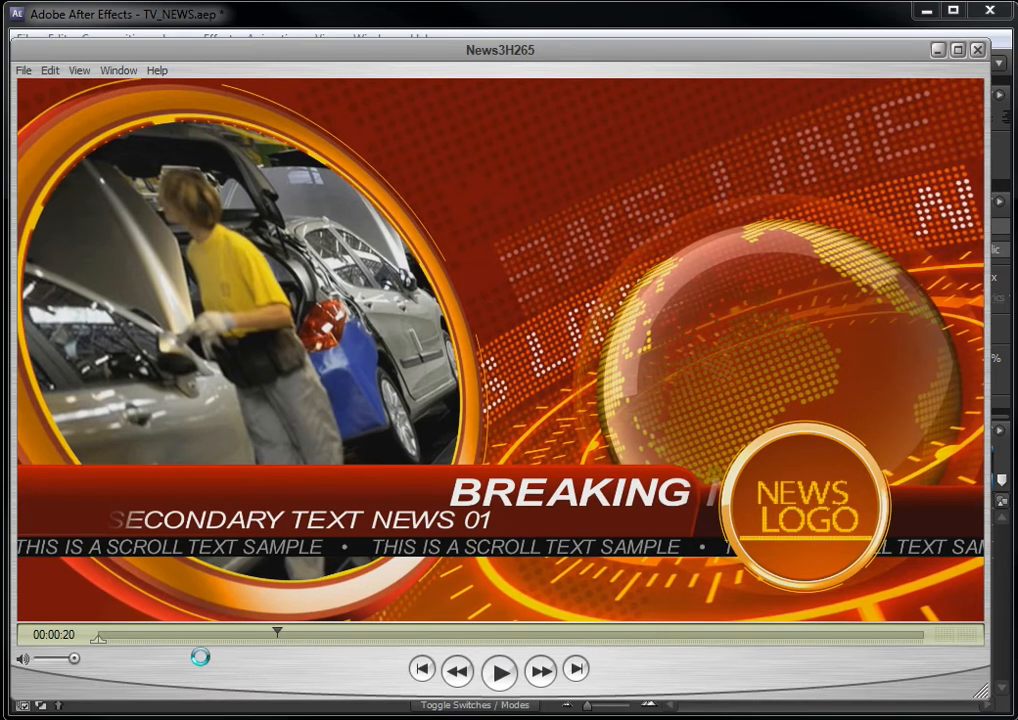
- Examine the logo in the News3H265 render at 00:00:32, return to After Effects, and select the LOGO text layer
left_click_drag(275, 636, 390, 643)
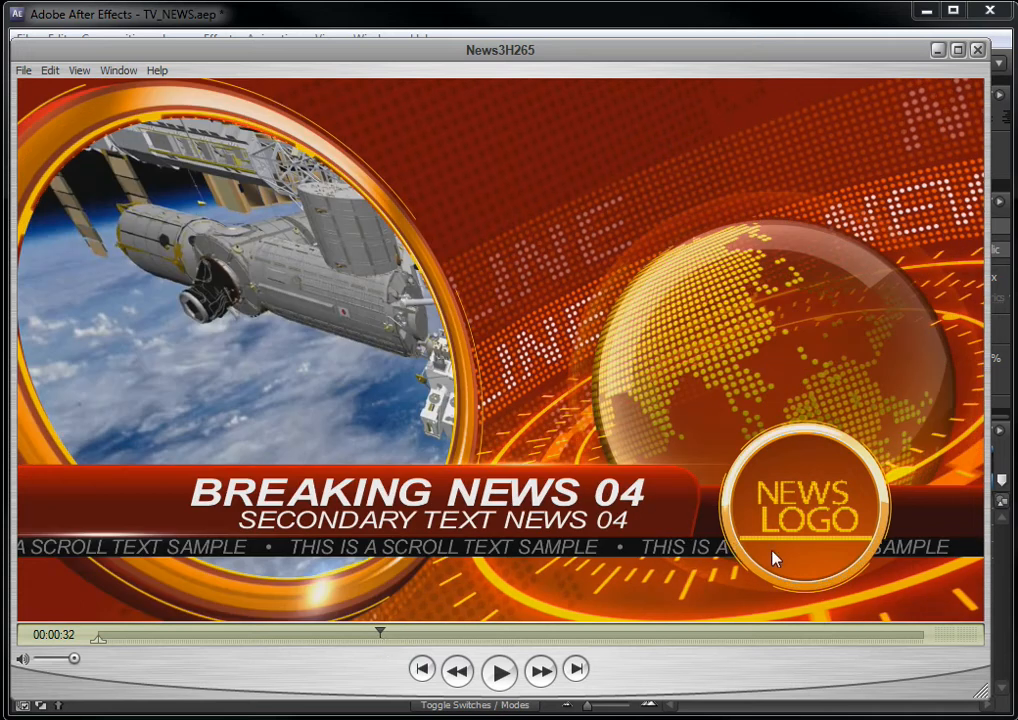
left_click_drag(377, 704, 768, 638)
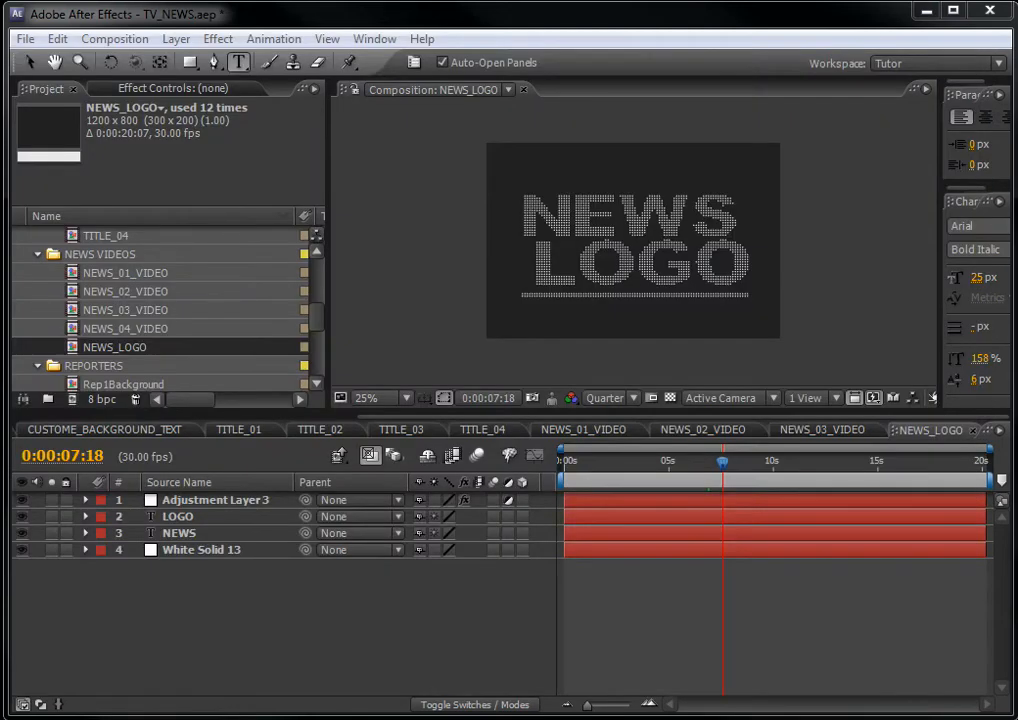
left_click(129, 636)
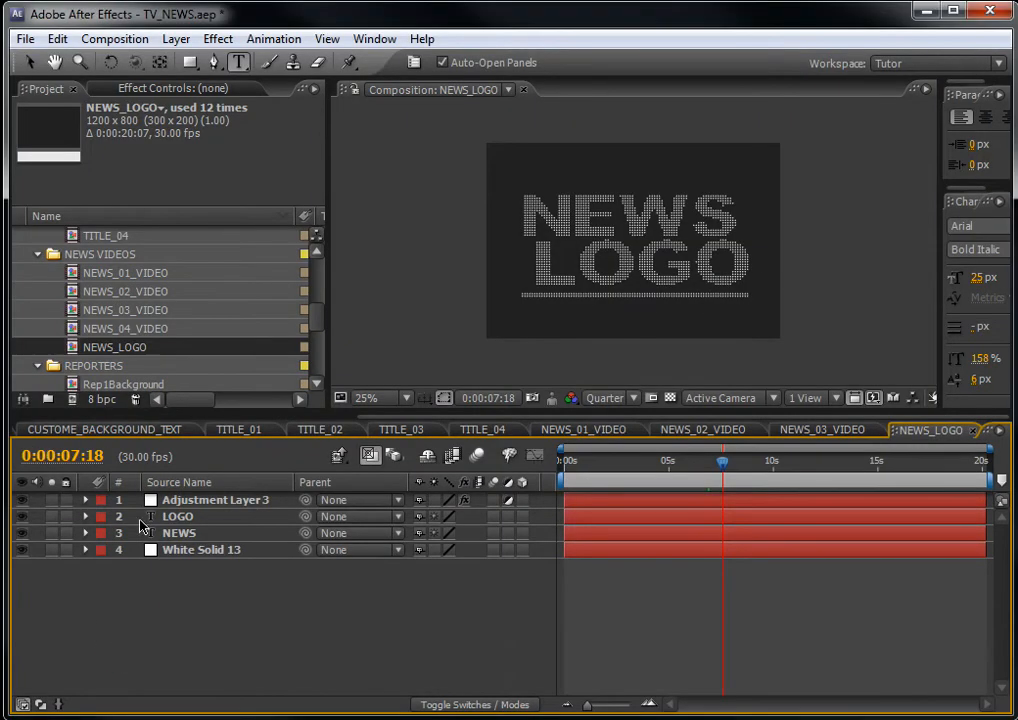
left_click(210, 518)
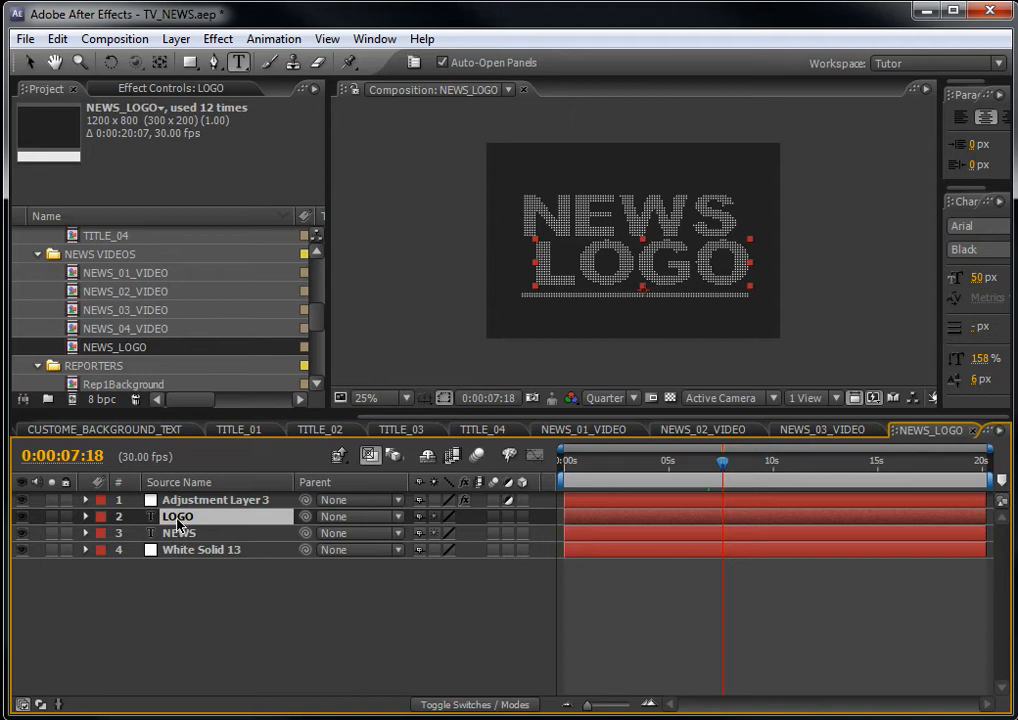
- Replace the LOGO layer's wording with "text" and apply All Caps to it
double_click(178, 521)
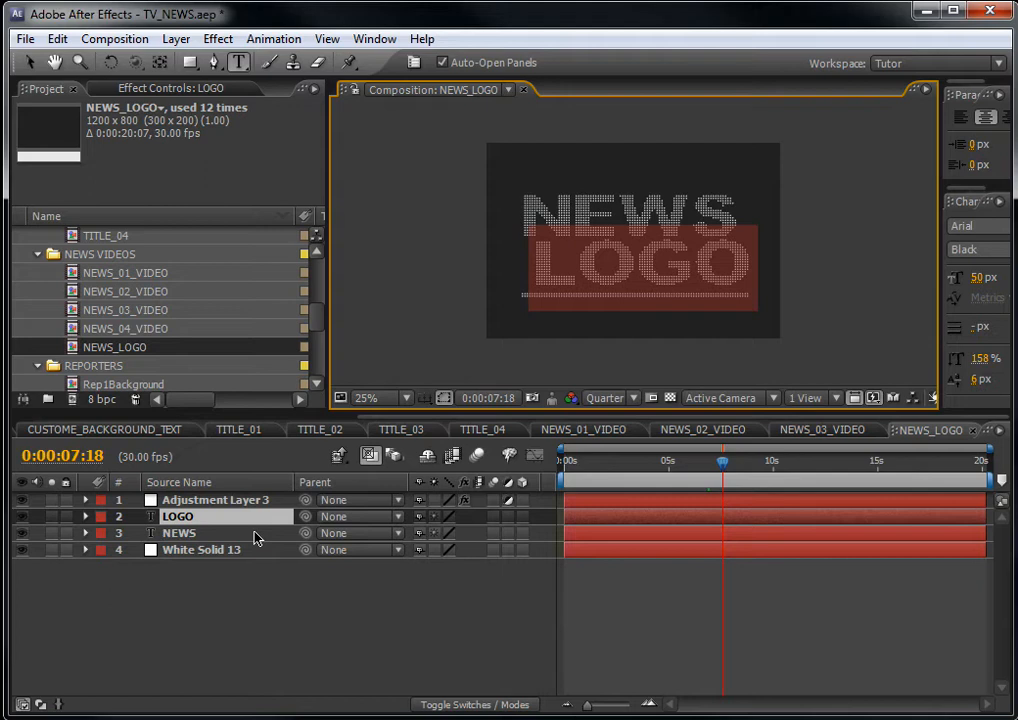
type("text")
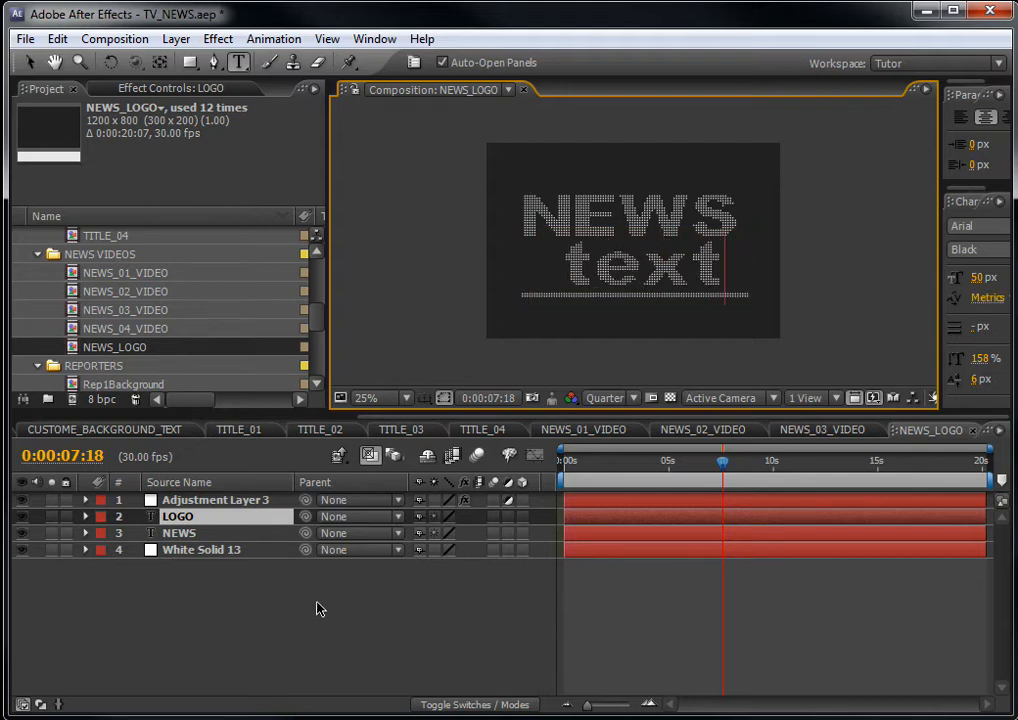
left_click(309, 602)
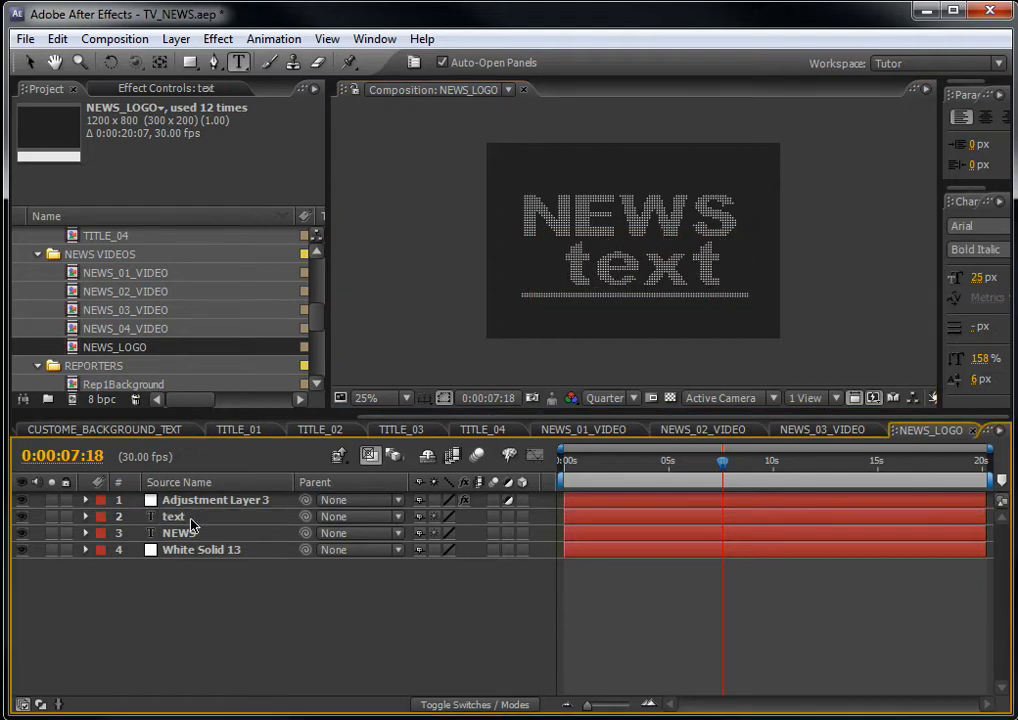
left_click(188, 518)
left_click_drag(939, 251, 757, 261)
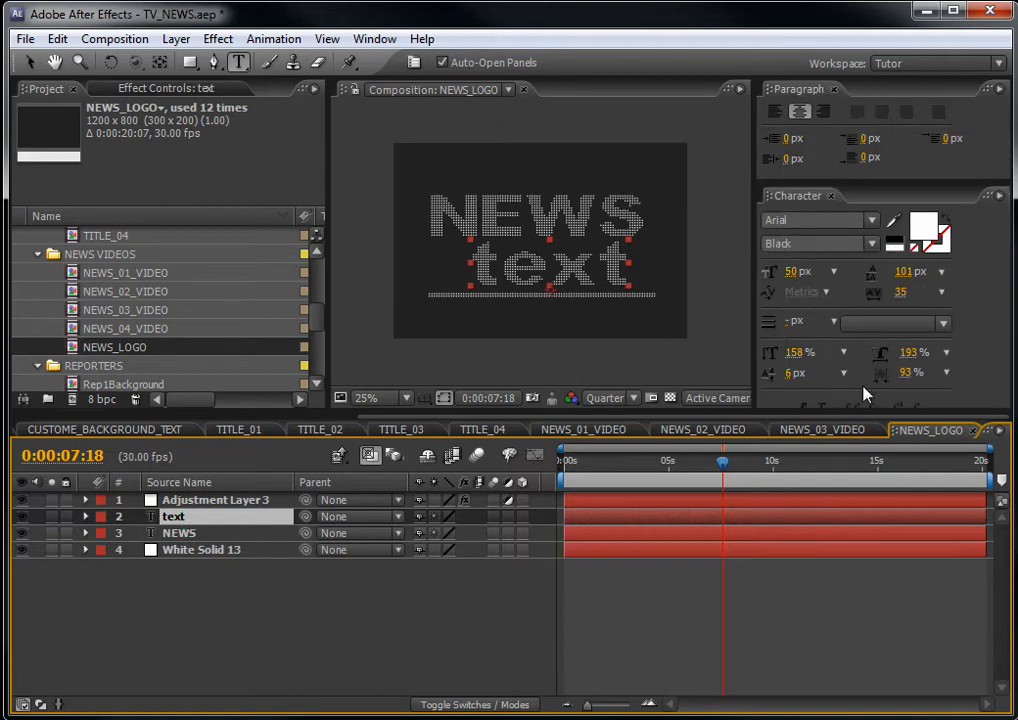
left_click(851, 405)
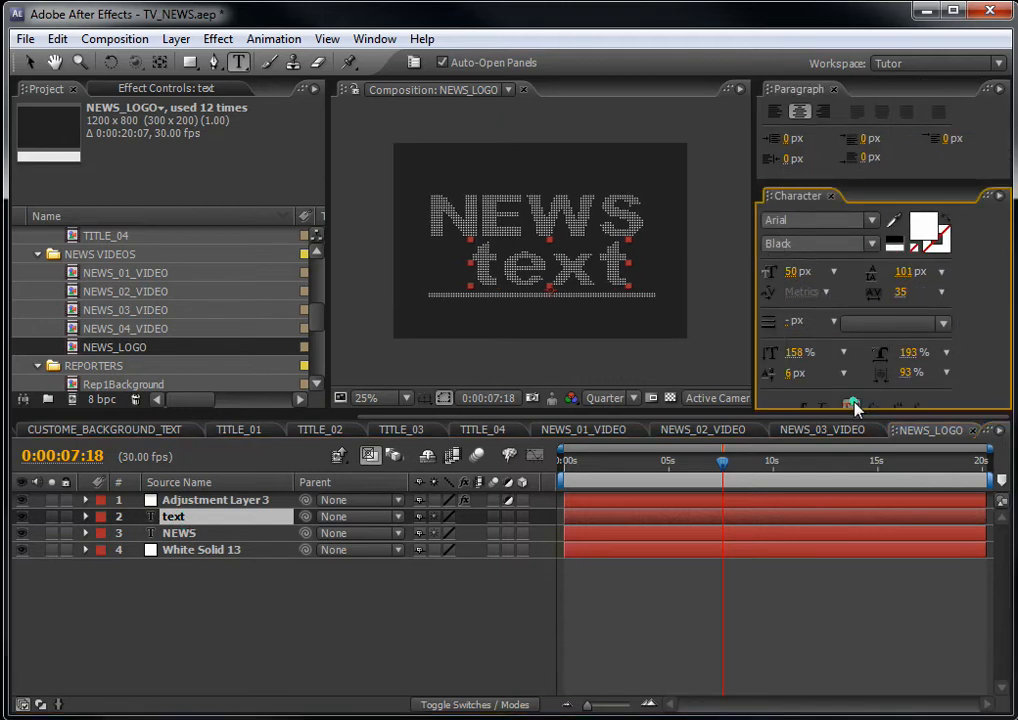
left_click(218, 654)
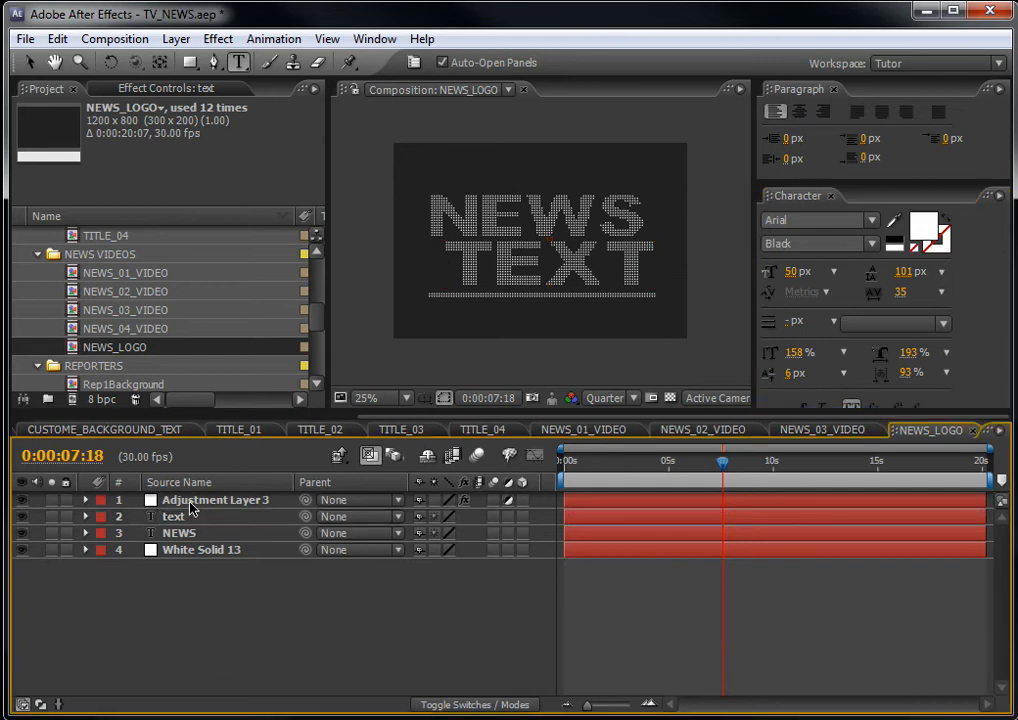
- Hide Adjustment Layer 3 to view the logo without the dot effect, and show it again
left_click(193, 508)
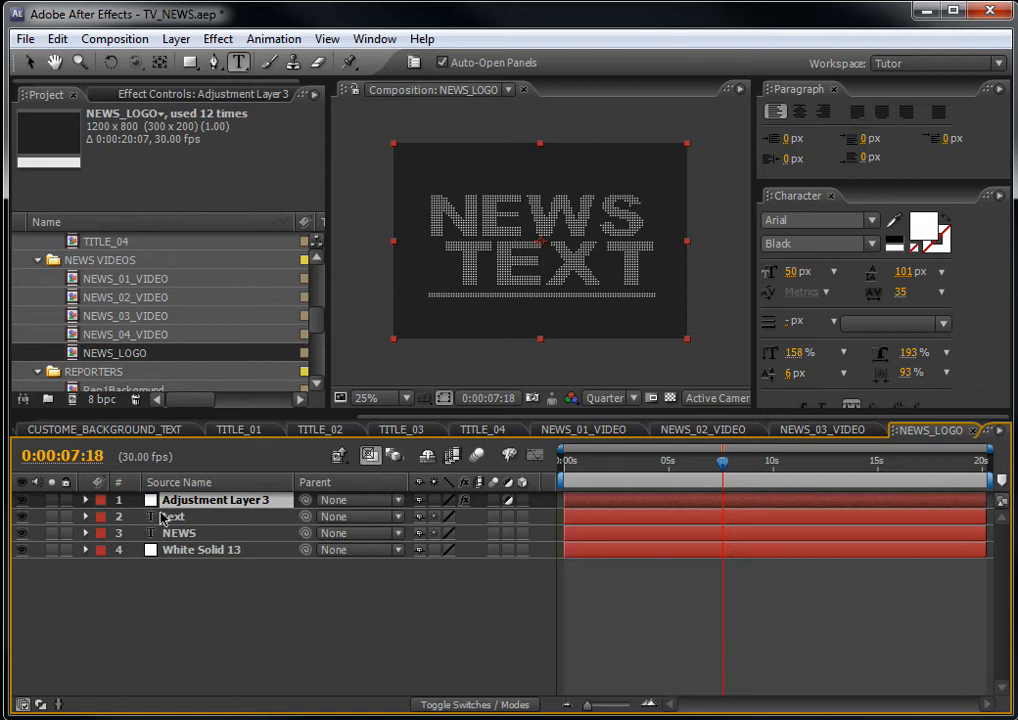
left_click(22, 500)
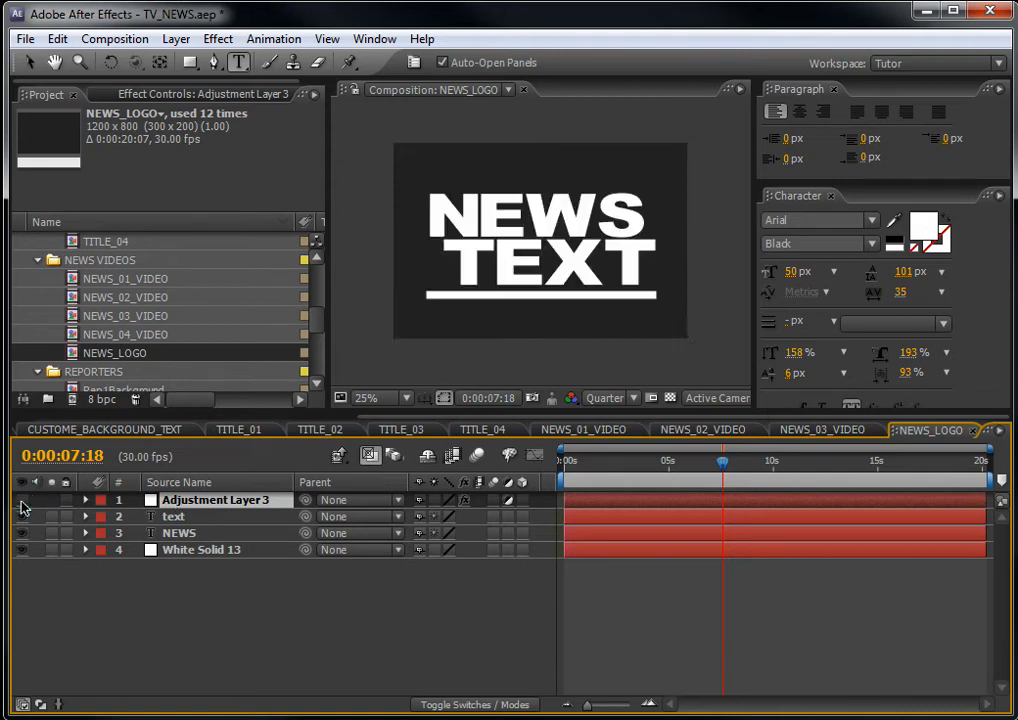
left_click(22, 501)
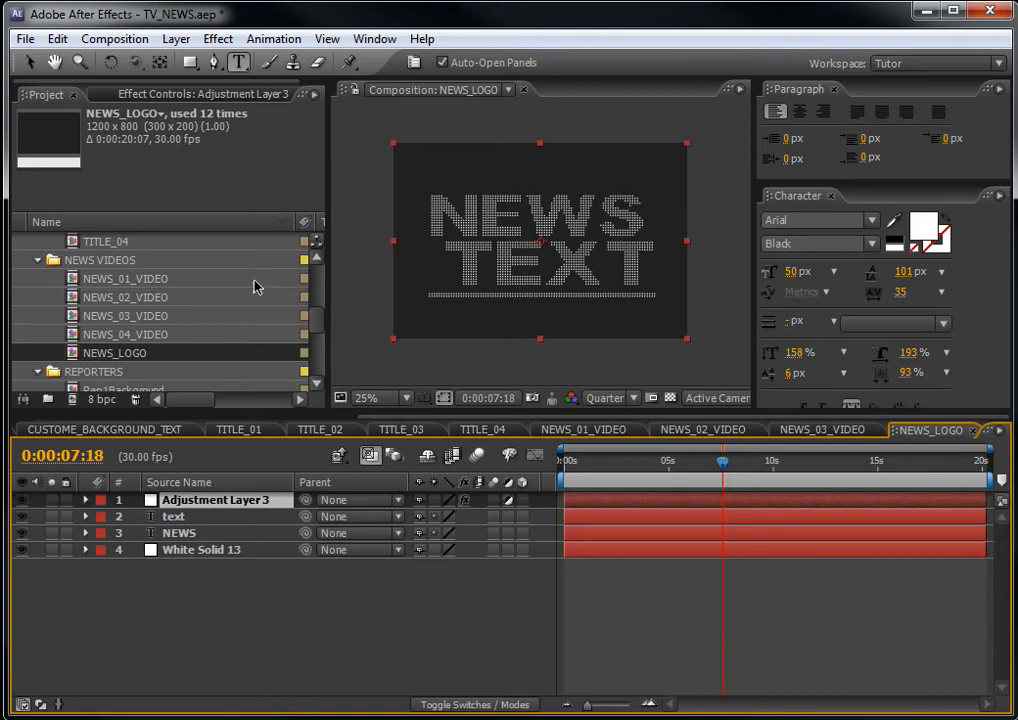
- Open the Rep1Background composition from the REPORTERS folder and preview its placeholder at 0:00:00:22
left_click_drag(320, 338, 315, 348)
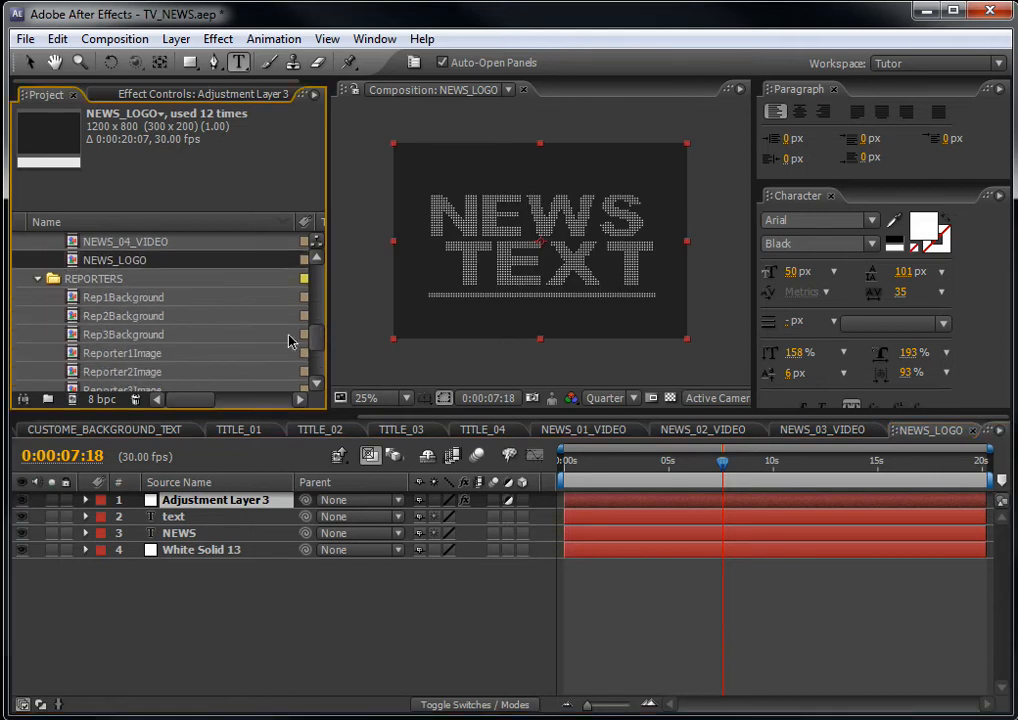
left_click(137, 300)
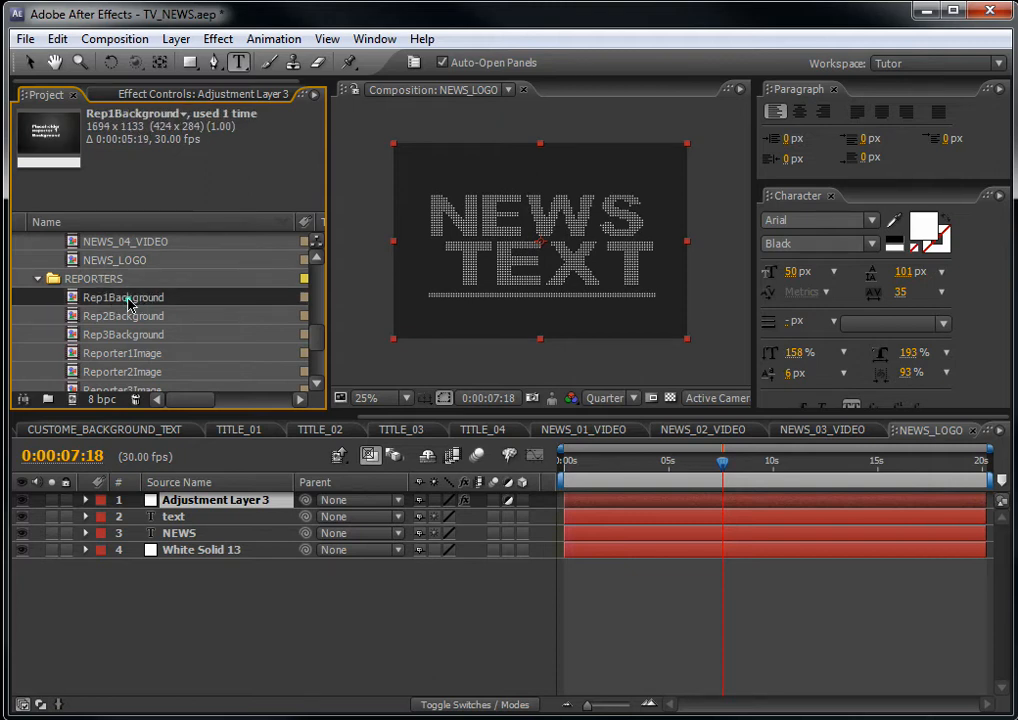
double_click(128, 300)
left_click_drag(590, 463, 634, 463)
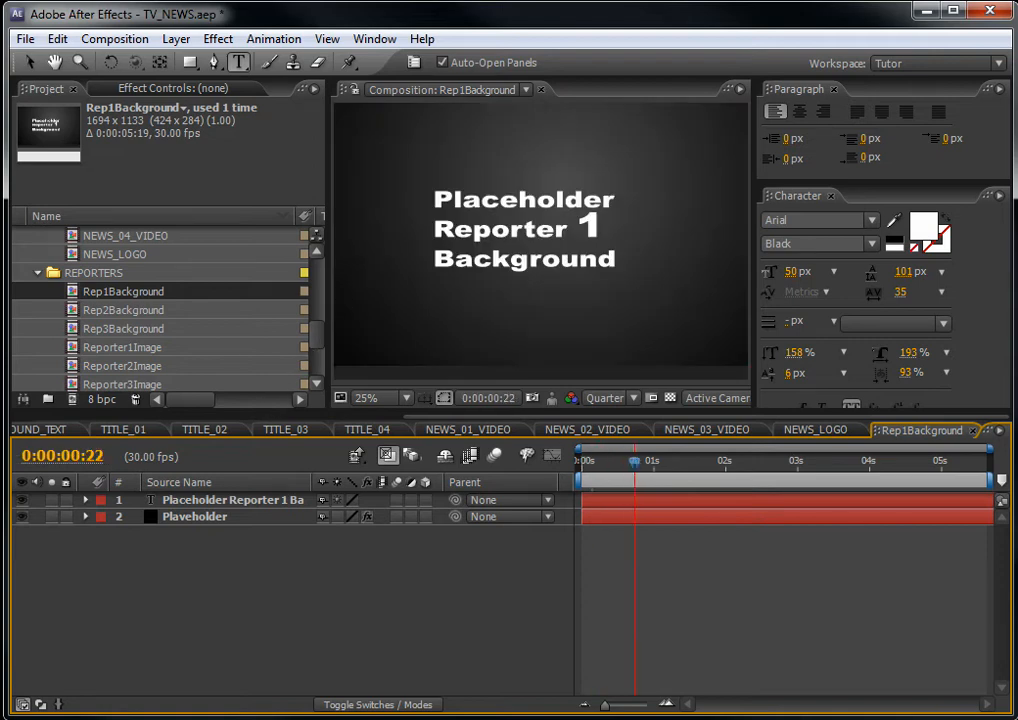
- Switch to the News3H265 render, examine the first reporter's section at 00:00:43, and return to After Effects
key("alt+Tab")
left_click_drag(143, 42, 418, 64)
left_click_drag(276, 657, 637, 648)
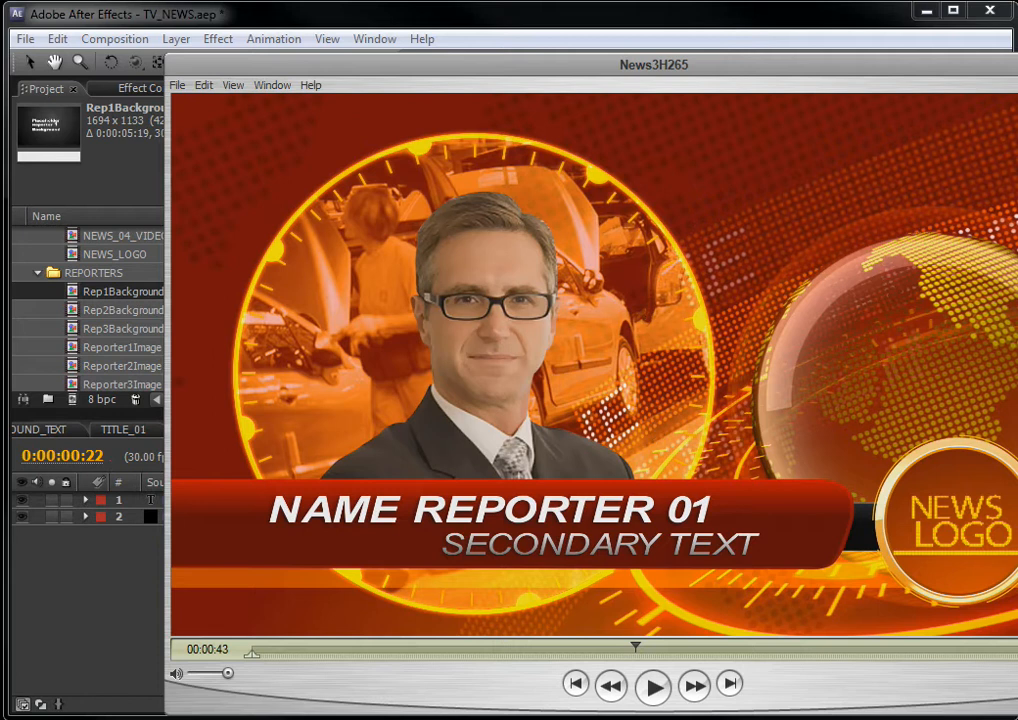
key("alt+Tab")
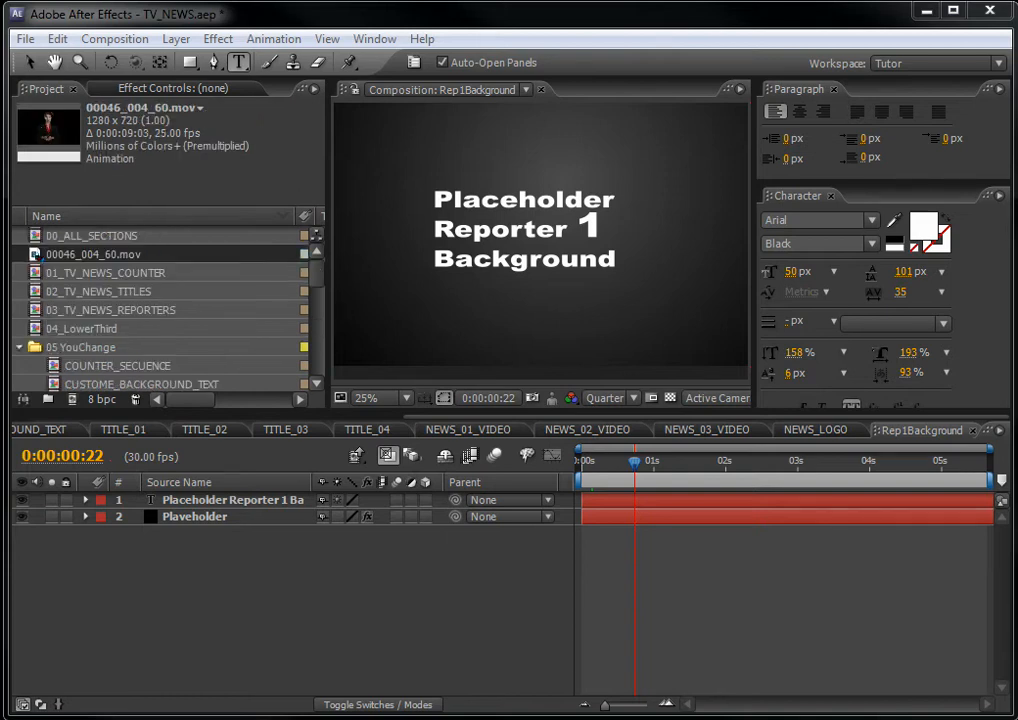
- Import images.jpg into the project and add it as the top layer of Rep1Background
left_click_drag(95, 254, 143, 325)
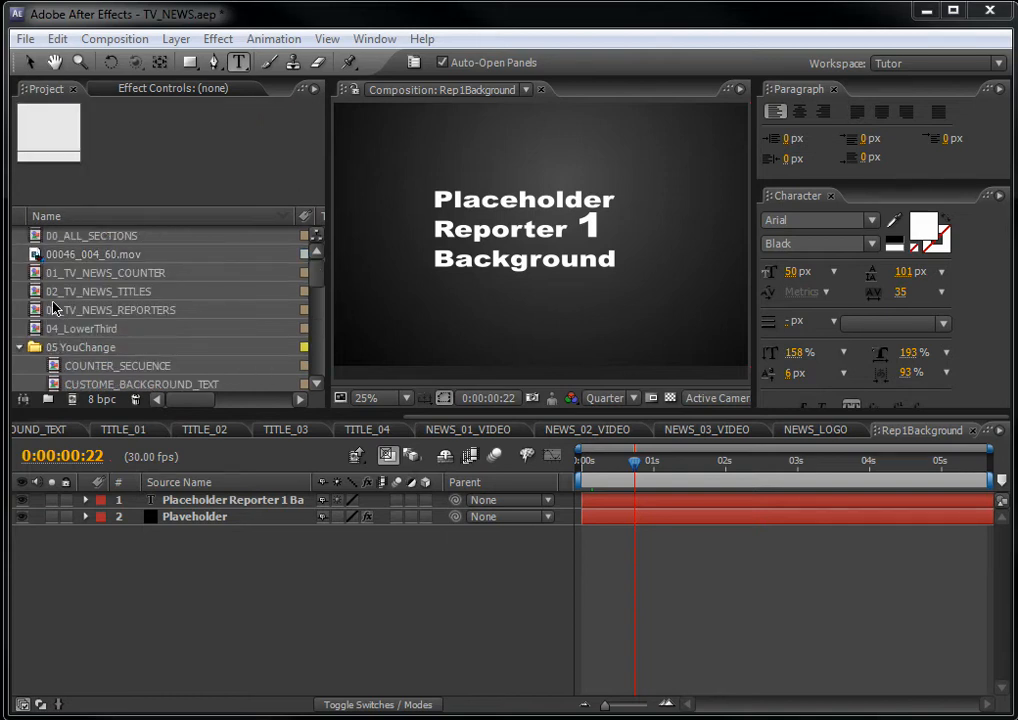
left_click_drag(55, 308, 60, 300)
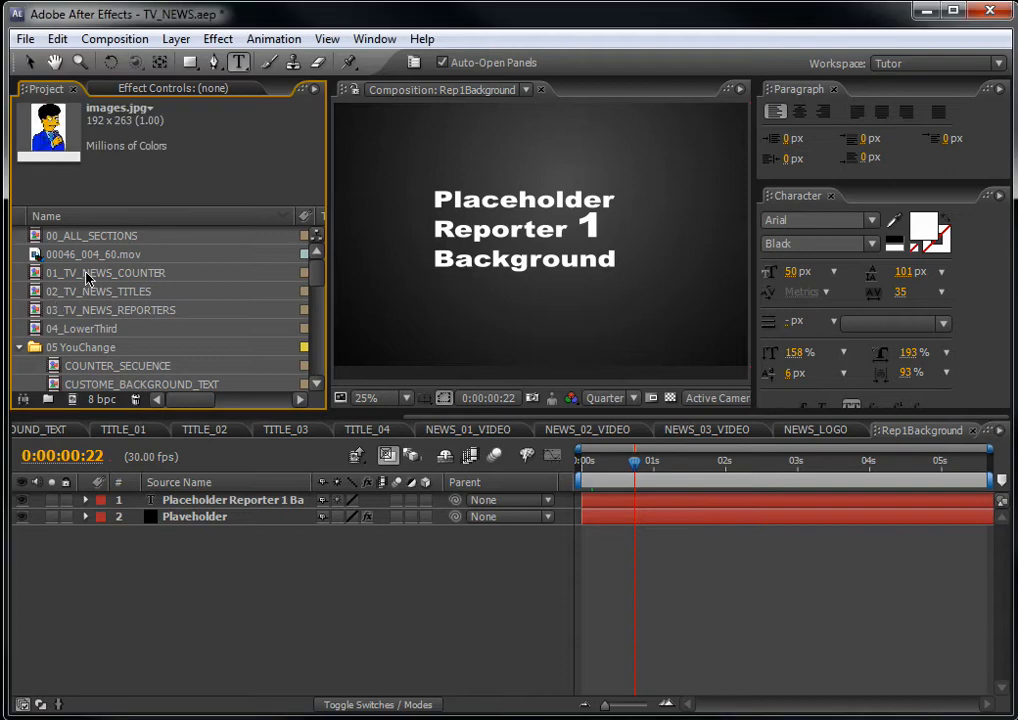
left_click_drag(315, 285, 320, 375)
left_click_drag(66, 349, 227, 503)
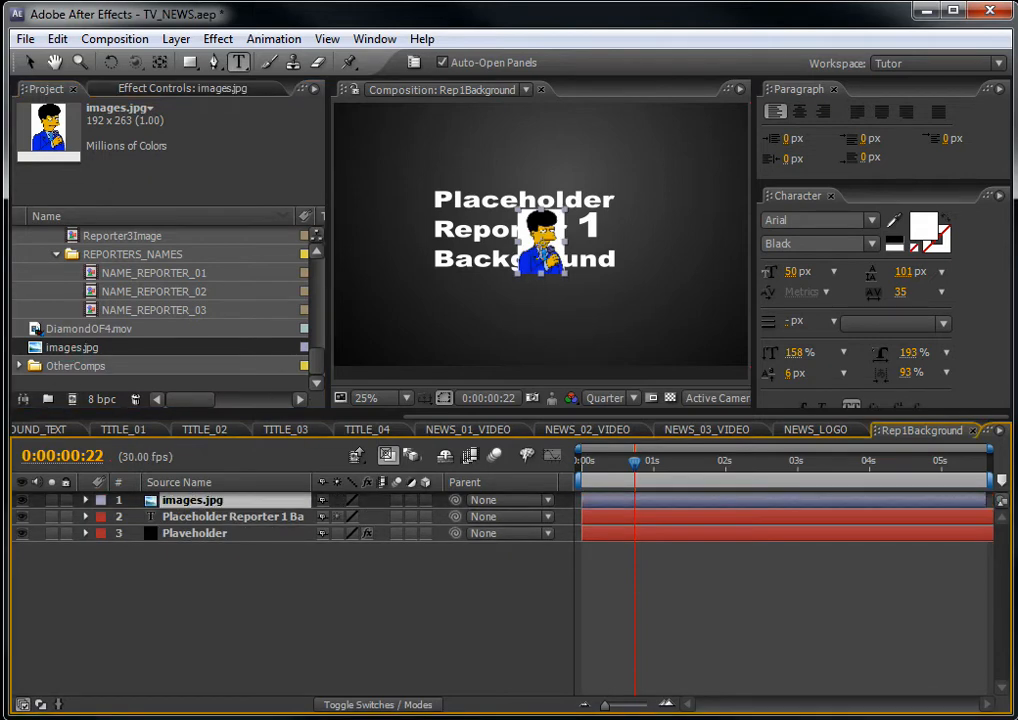
- Scale the images.jpg layer to 390%
scroll(546, 217, "down", 1)
scroll(533, 223, "up", 1)
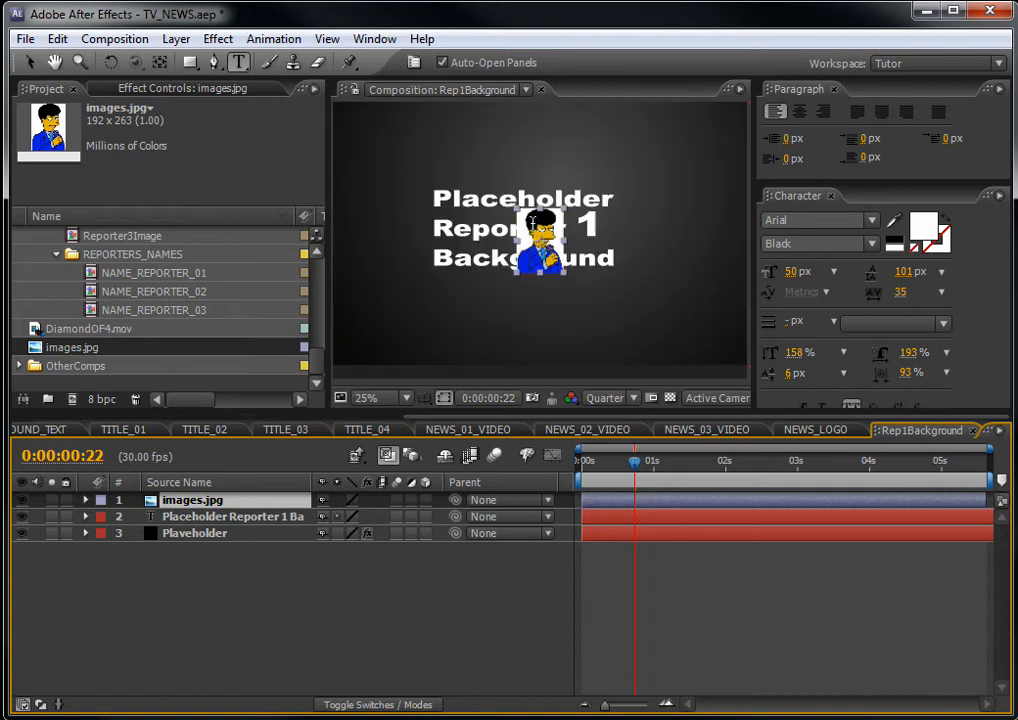
scroll(528, 226, "down", 1)
key("s")
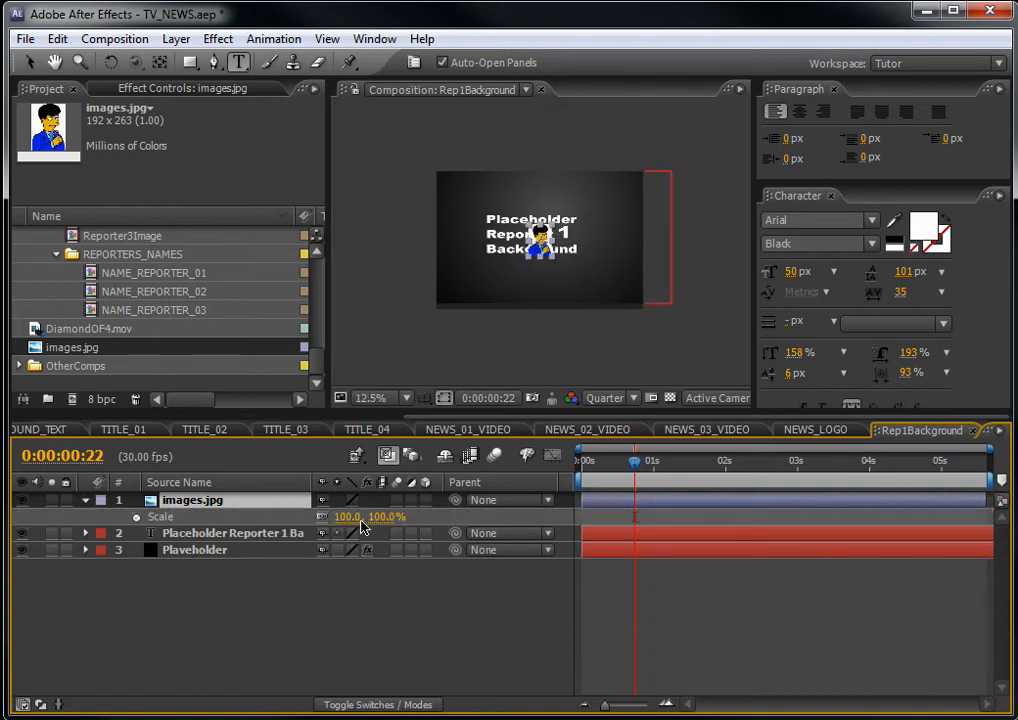
left_click_drag(350, 516, 607, 485)
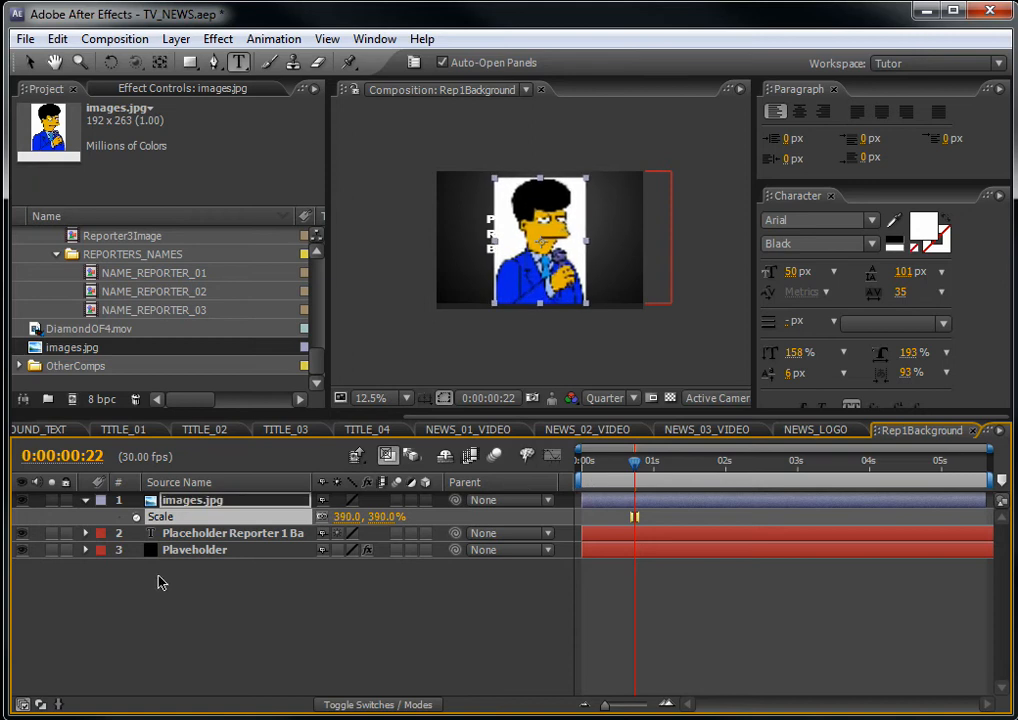
- Hide the placeholder text and placeholder background layers, and enlarge the composition viewer
left_click_drag(22, 534, 27, 568)
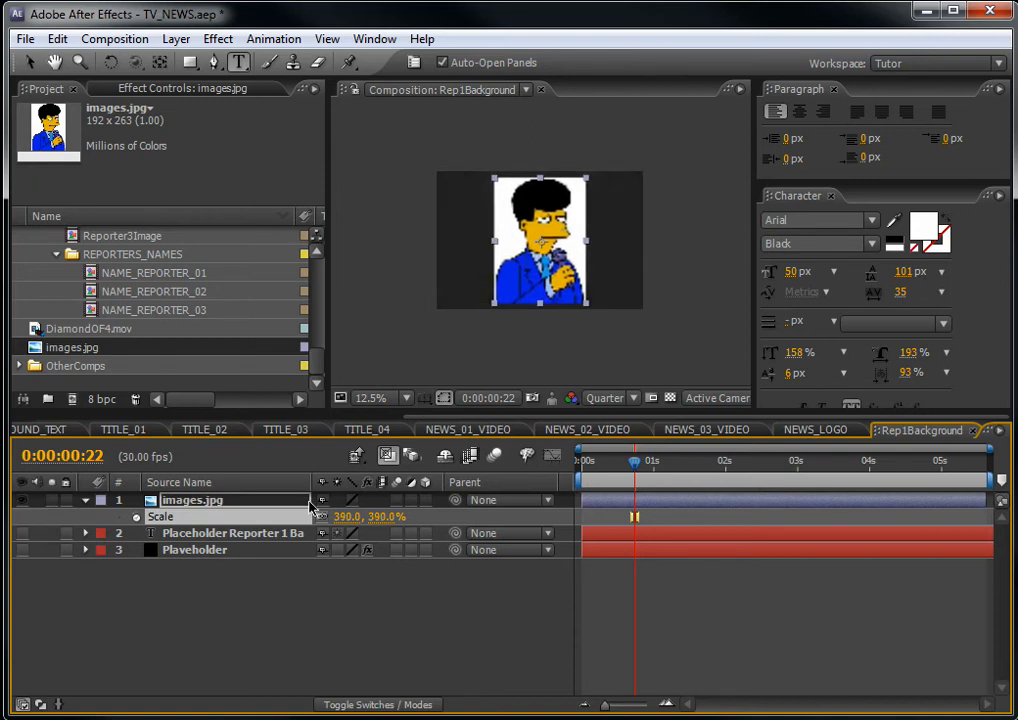
scroll(447, 302, "up", 1)
left_click_drag(428, 411, 428, 449)
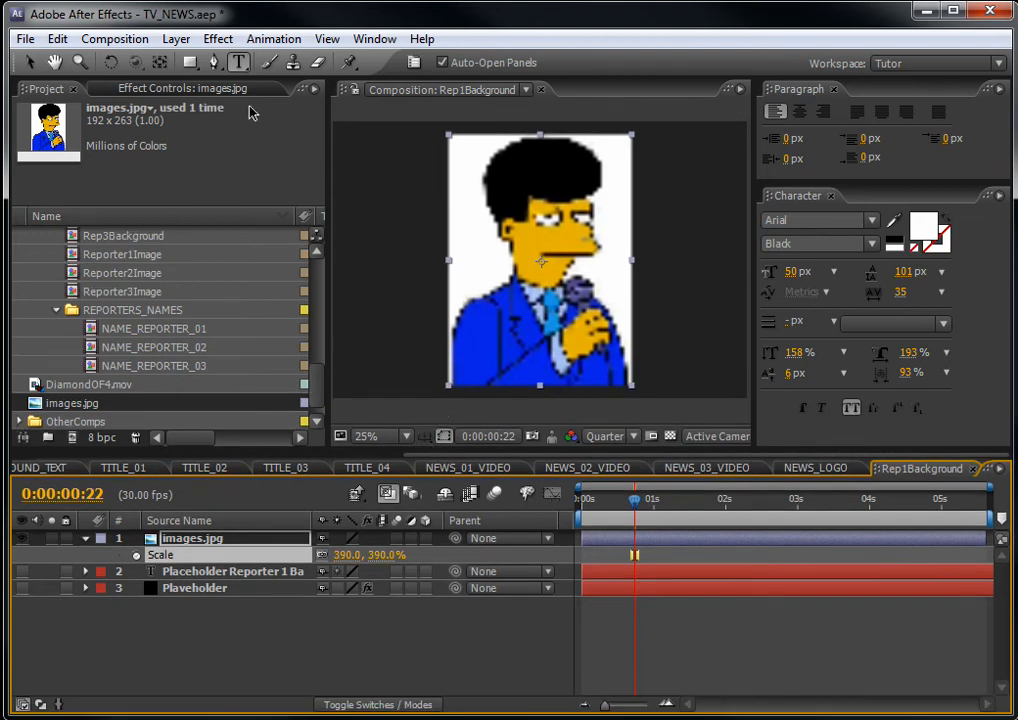
- Try to cut out the cartoon reporter in images.jpg with a Pen tool mask around the shoulder, head and microphone
left_click(214, 62)
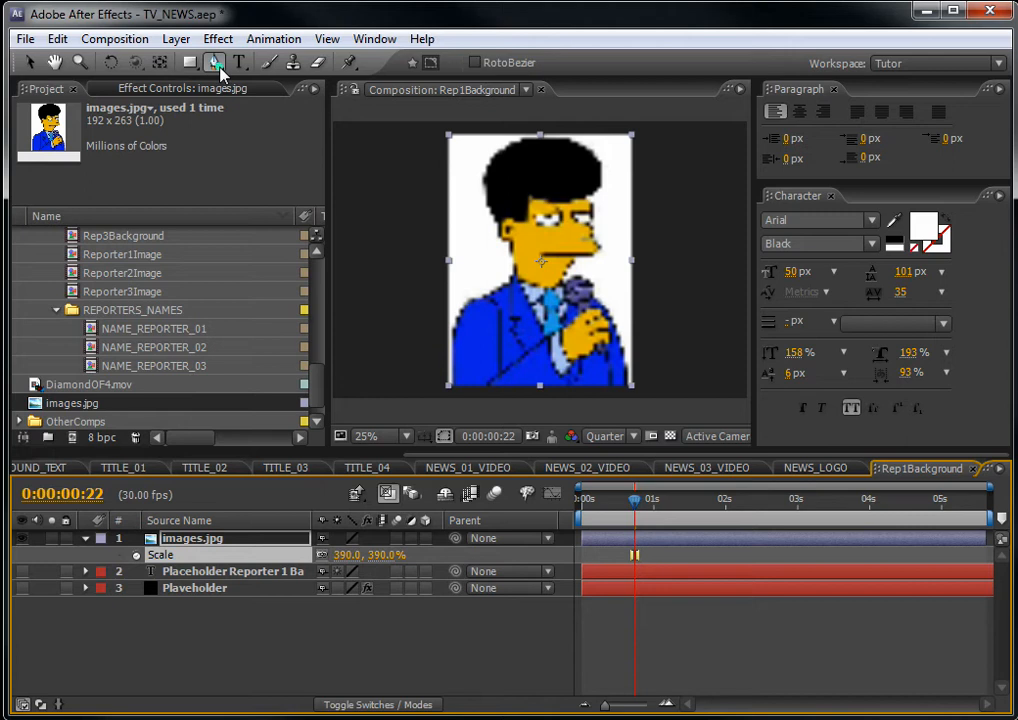
left_click(450, 385)
left_click(452, 331)
left_click_drag(465, 302, 472, 299)
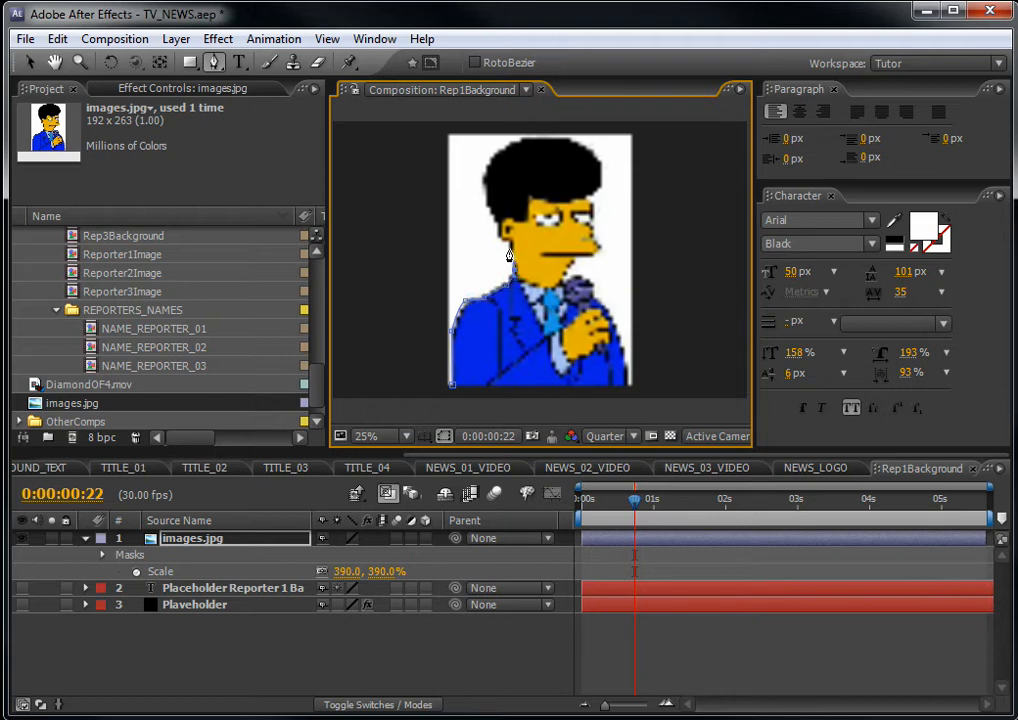
left_click(500, 238)
left_click(483, 175)
left_click(501, 148)
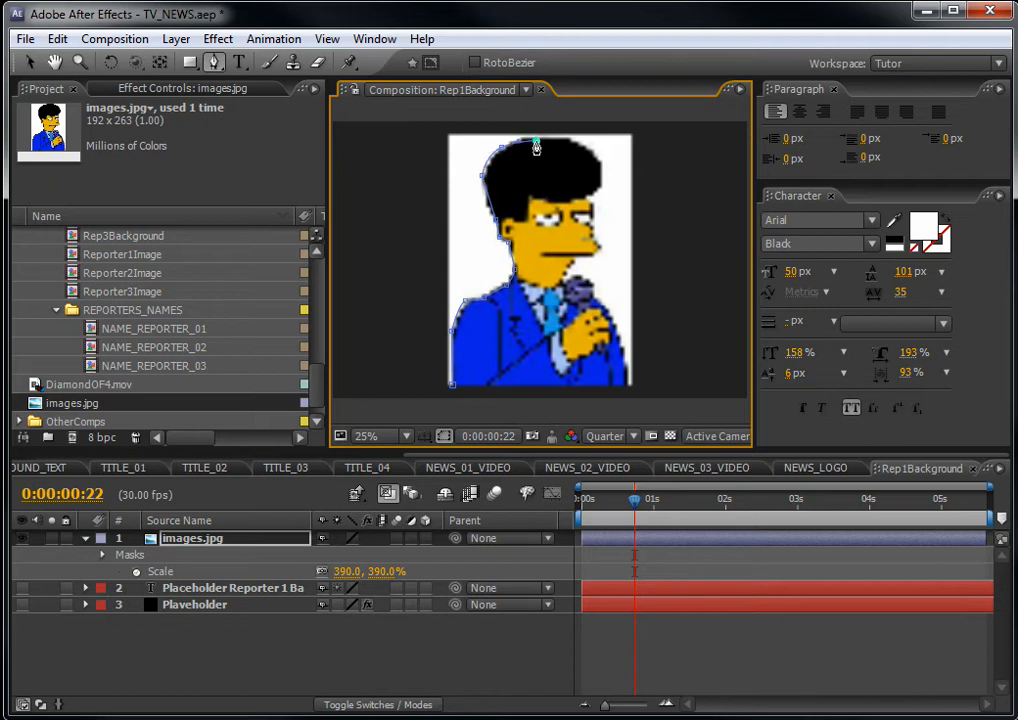
left_click(577, 148)
left_click(584, 196)
left_click(597, 244)
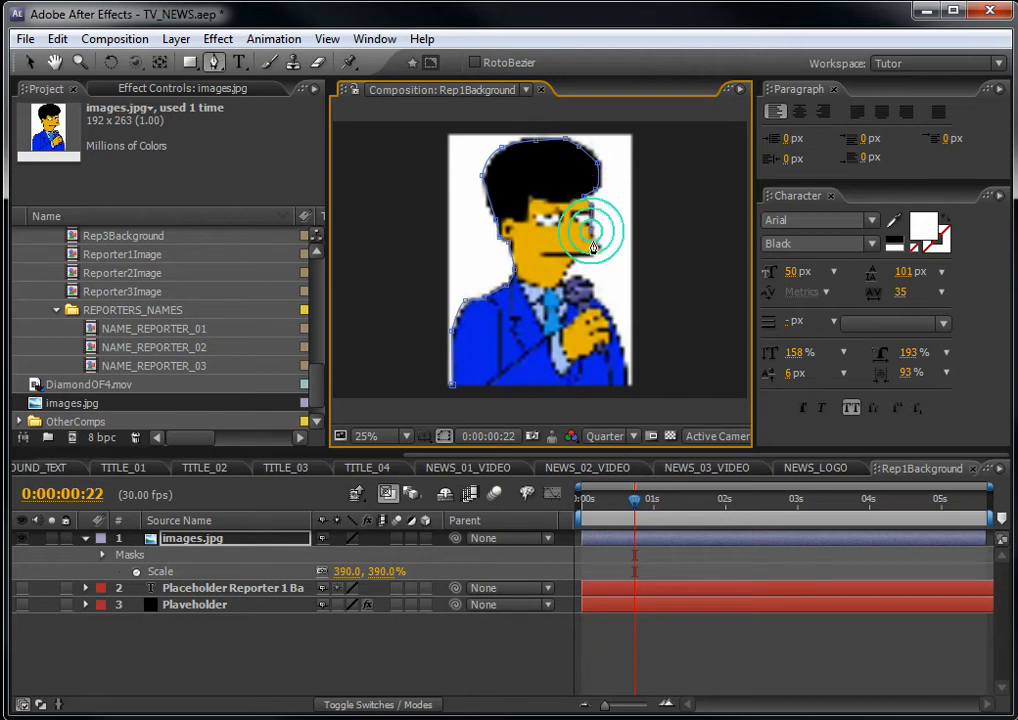
left_click(592, 254)
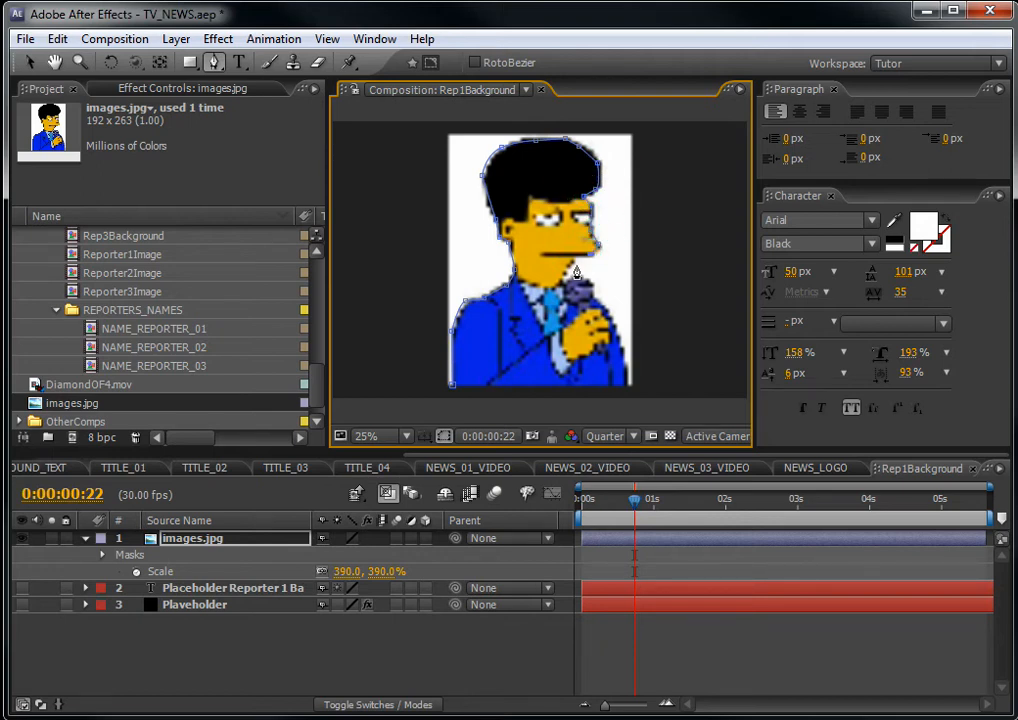
left_click(580, 277)
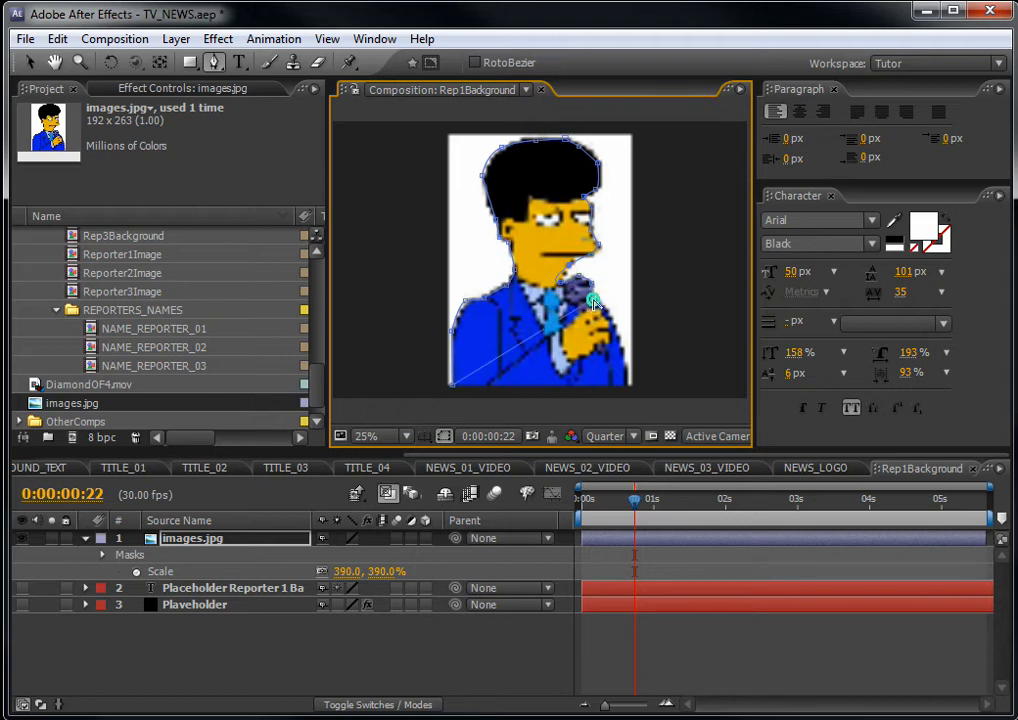
double_click(607, 311)
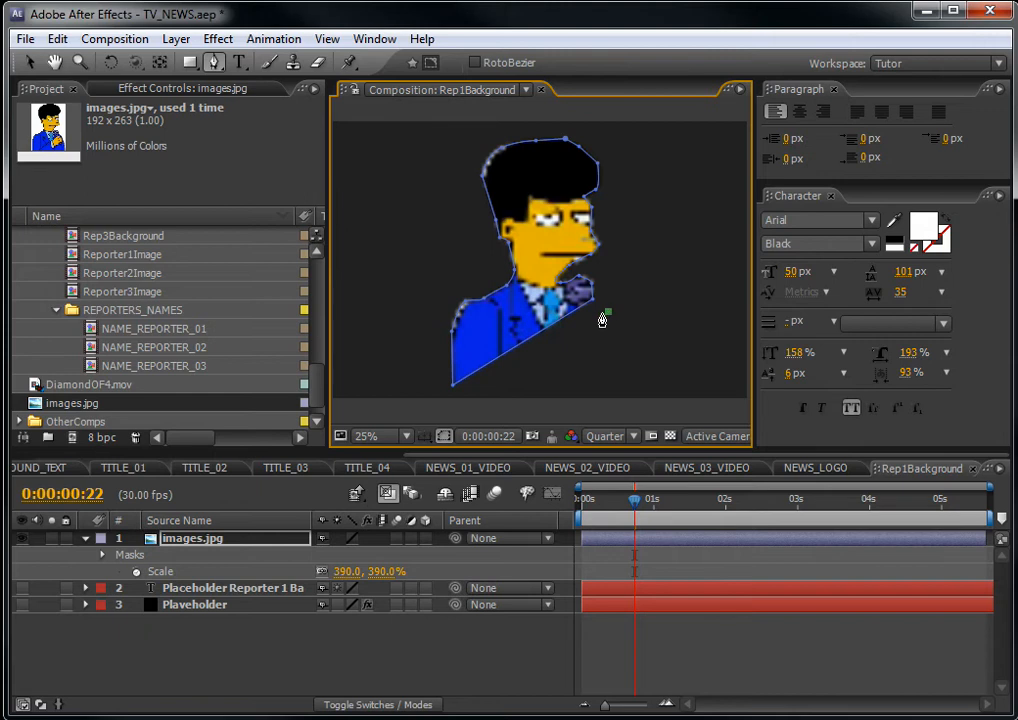
- Undo the closing of the mask path on the images.jpg layer
key("alt+c")
key("v")
key("alt+c")
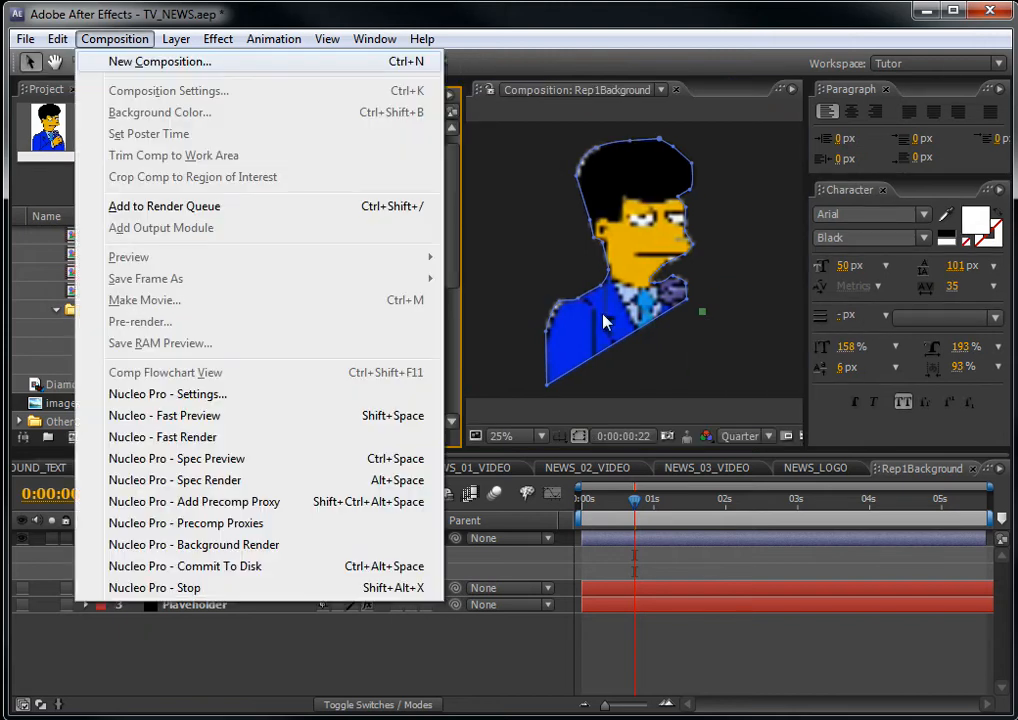
left_click(300, 16)
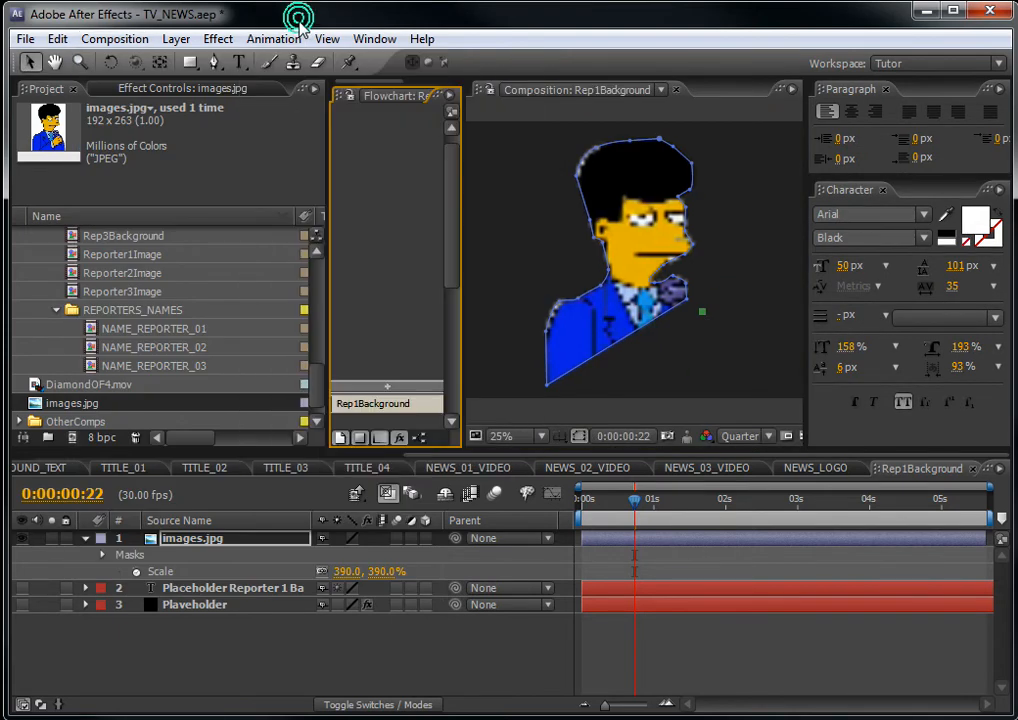
key("ctrl+z")
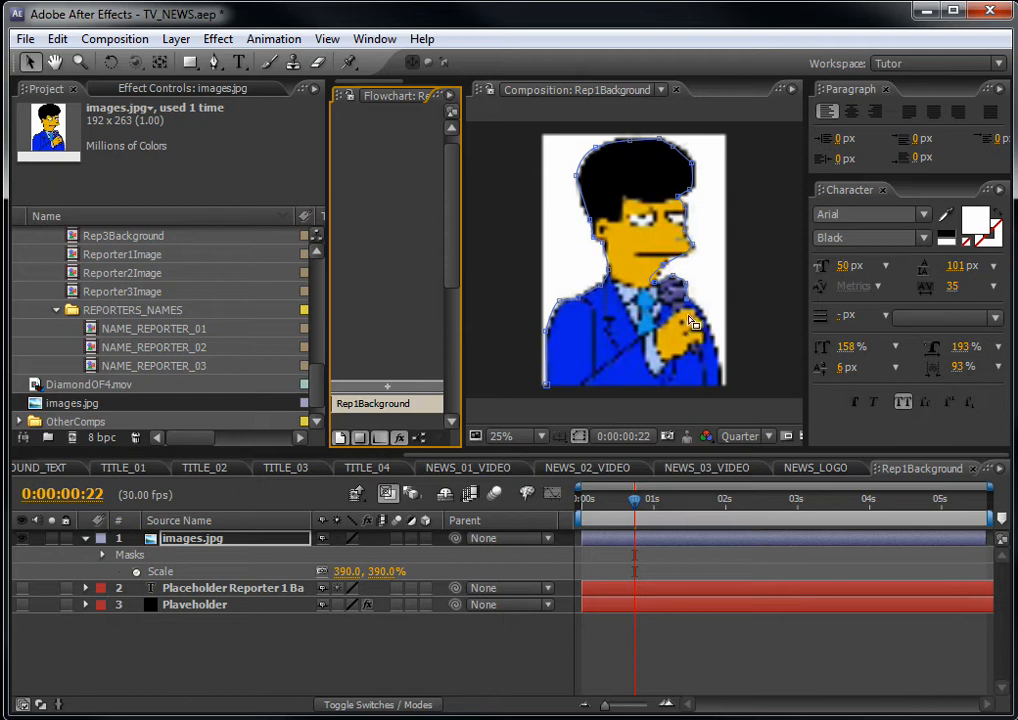
- Delete the images.jpg layer from Rep1Background and widen the flowchart view
left_click(687, 308)
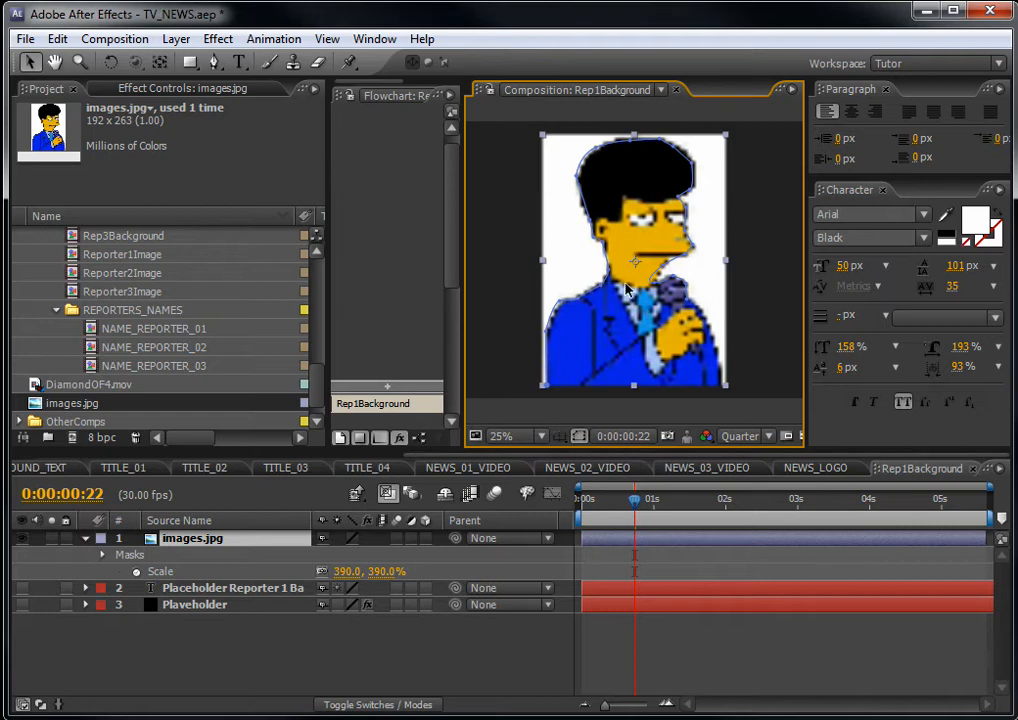
left_click(172, 540)
key("Delete")
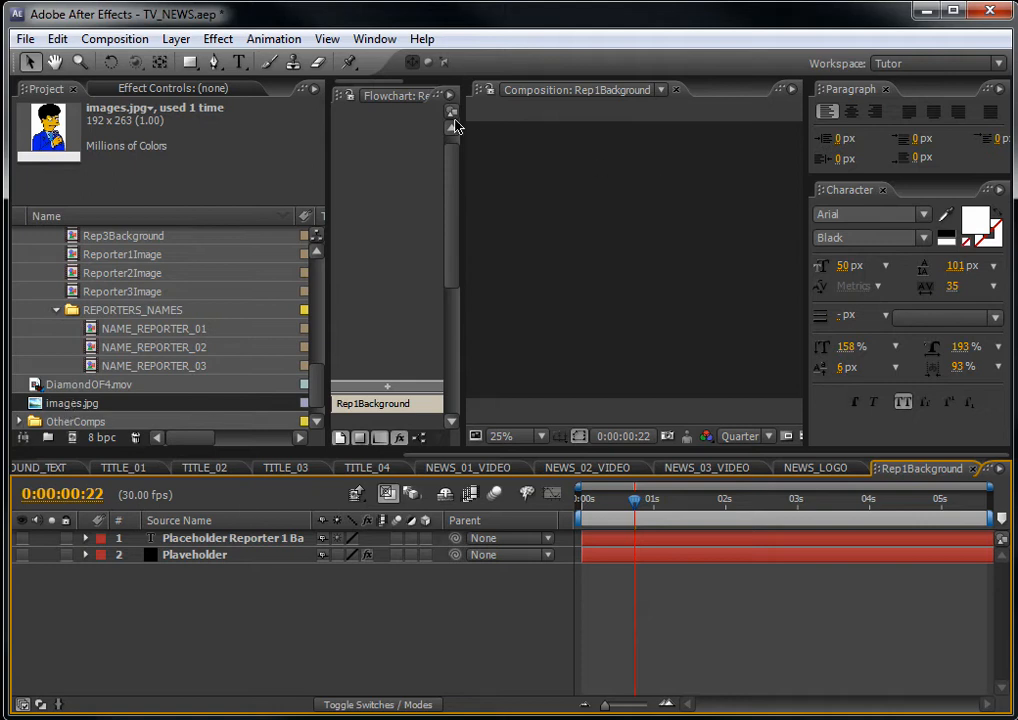
left_click_drag(460, 113, 632, 108)
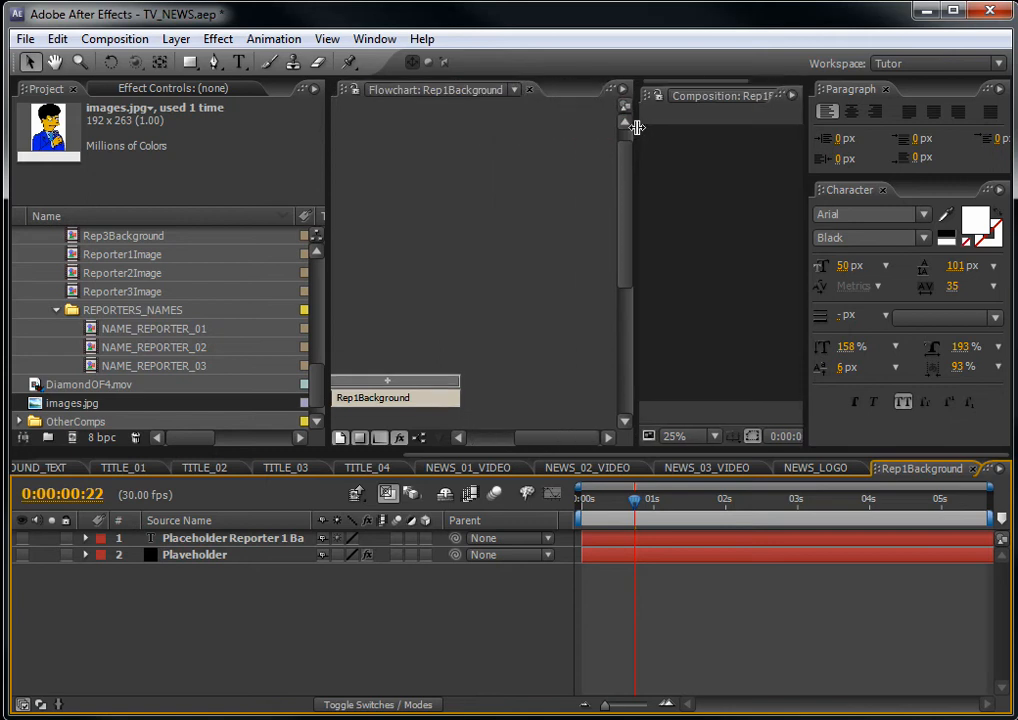
- Show both placeholder layers in Rep1Background again and add images.jpg above them
left_click(530, 90)
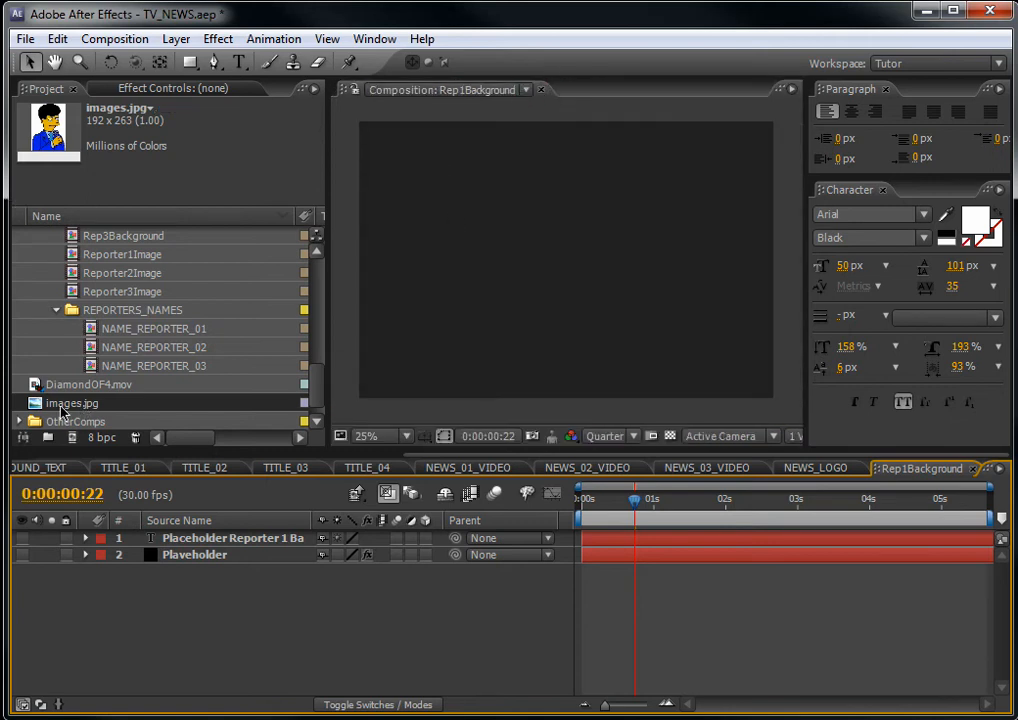
left_click_drag(22, 538, 22, 556)
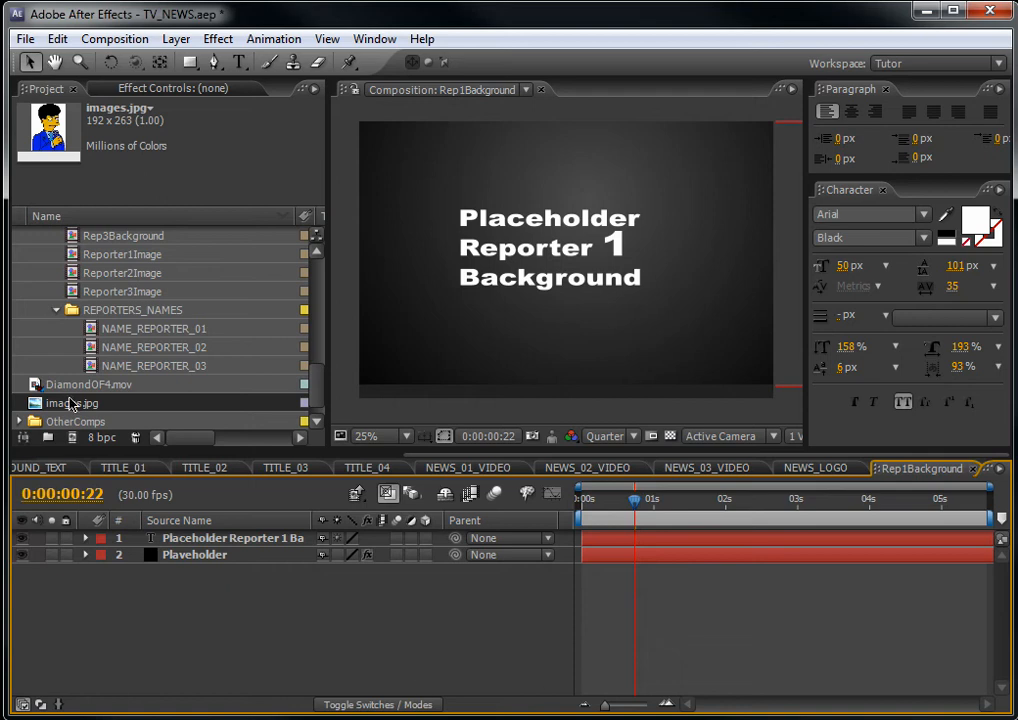
left_click_drag(63, 408, 258, 541)
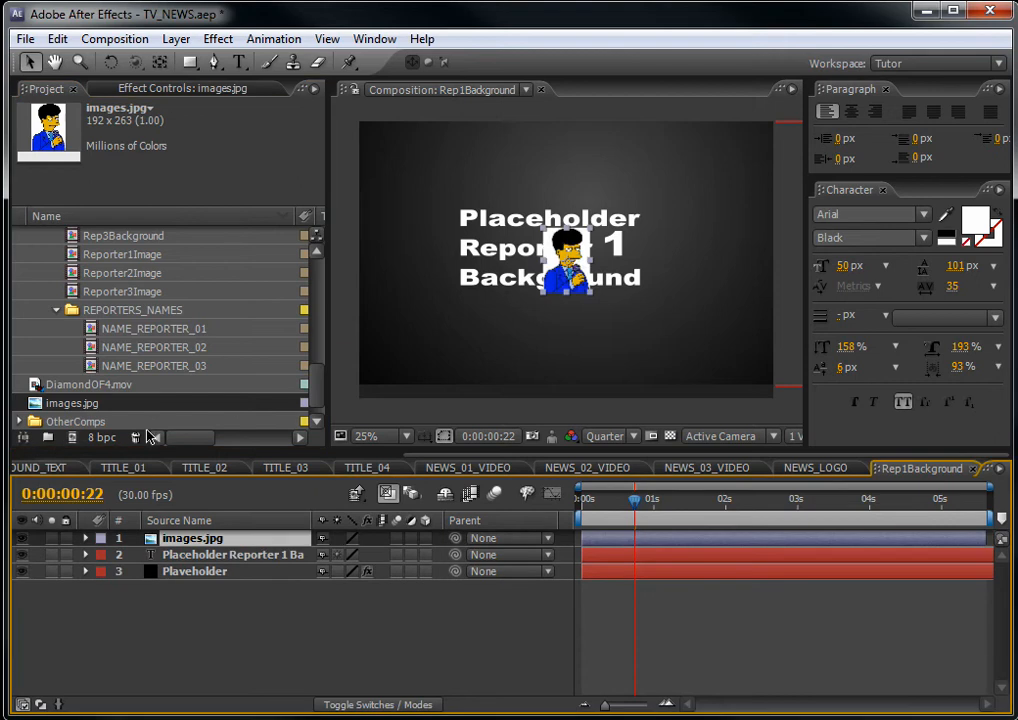
- Scale the images.jpg layer to 390% and hide the two placeholder layers beneath it
key("s")
left_click(321, 554)
left_click_drag(348, 554, 618, 550)
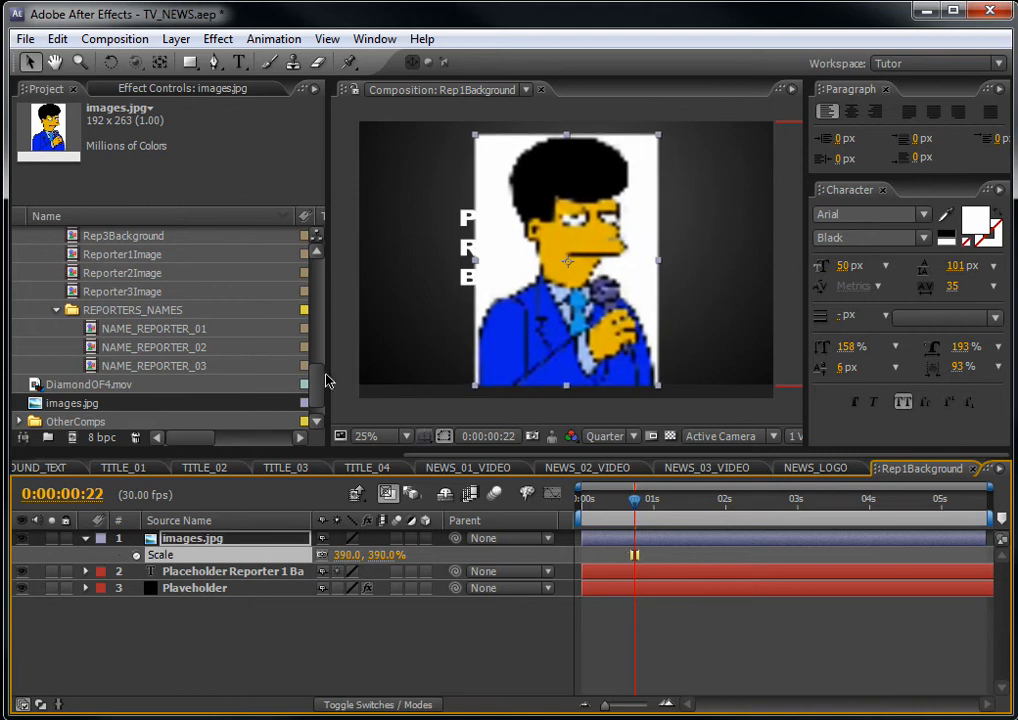
left_click(22, 573)
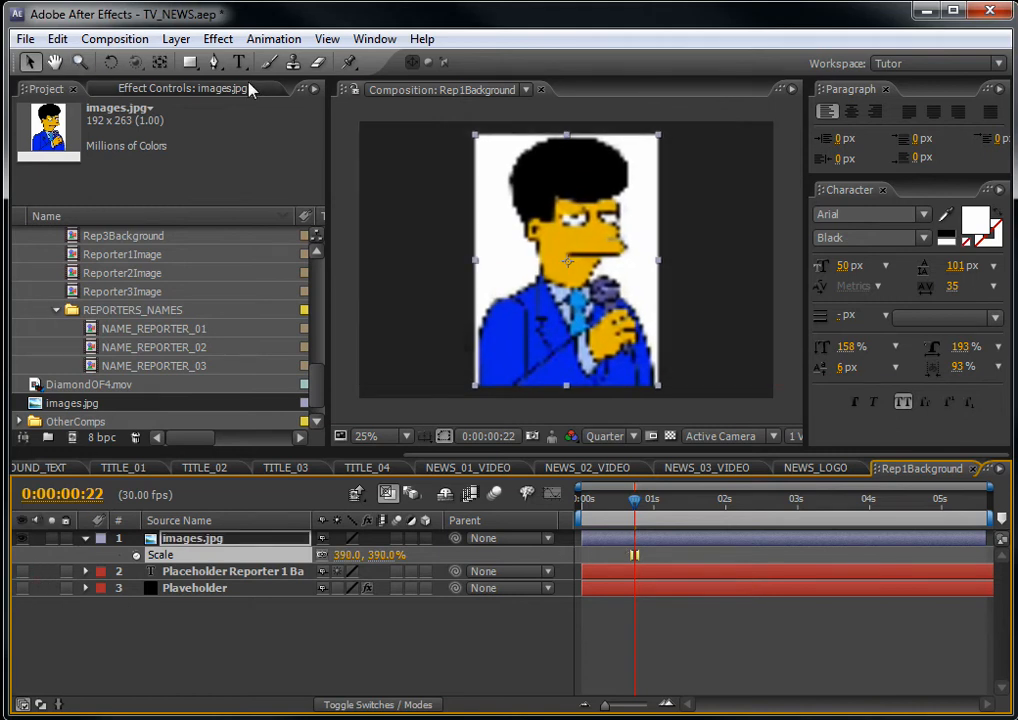
- Cut out the cartoon reporter in images.jpg with a closed Pen tool mask around the body, head and microphone
left_click(215, 63)
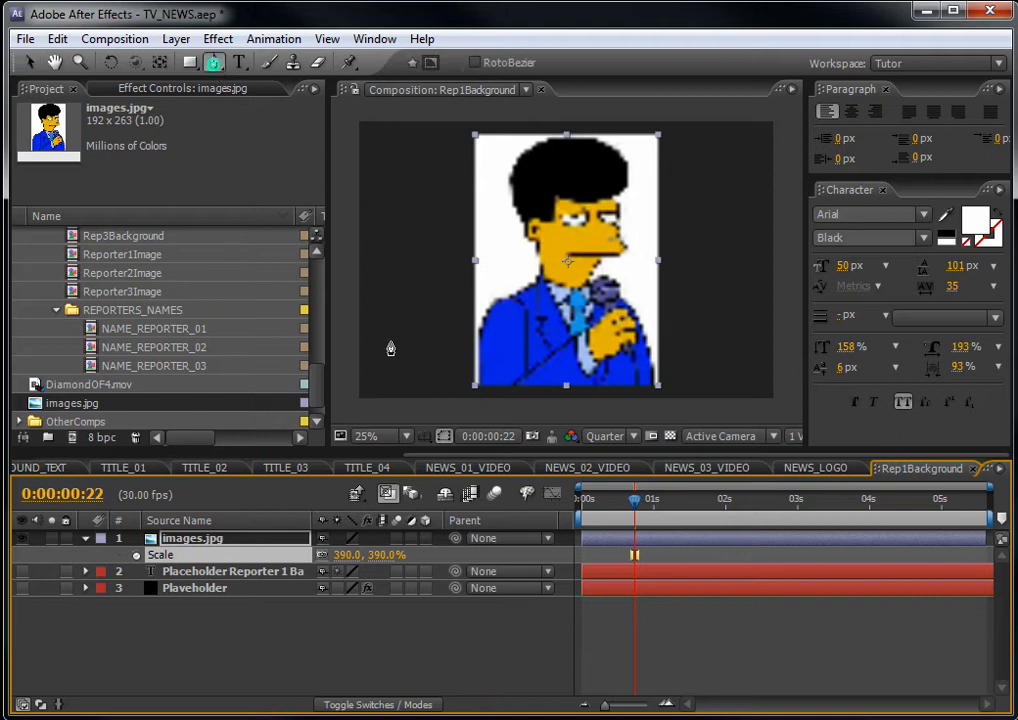
left_click(479, 384)
left_click(491, 302)
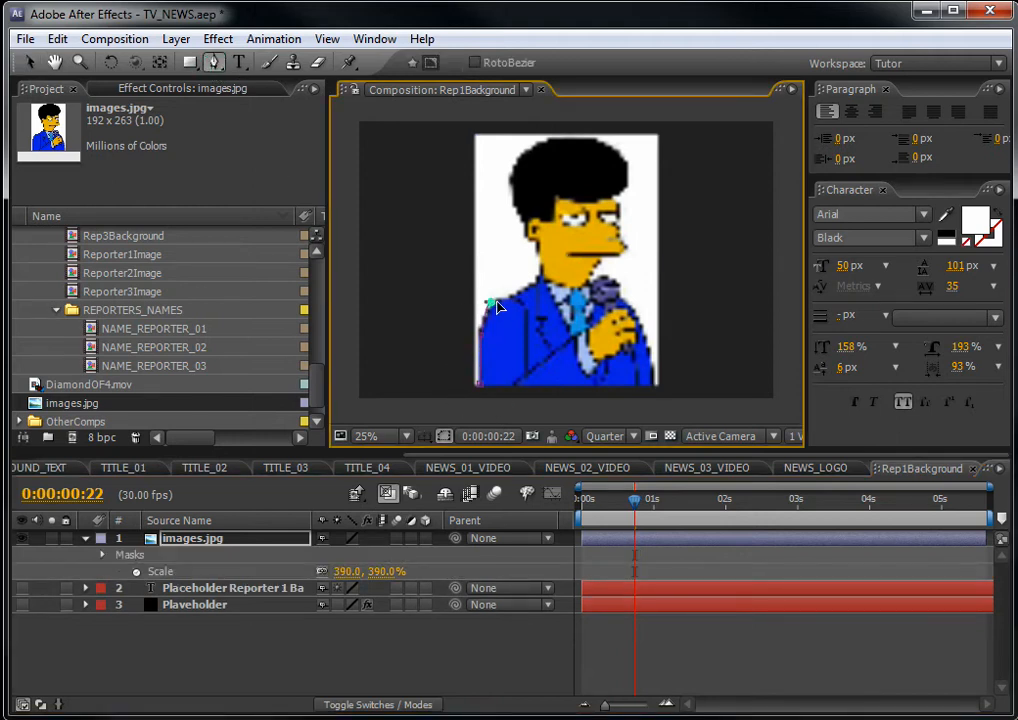
left_click(517, 291)
left_click(535, 282)
left_click(540, 263)
left_click(534, 239)
left_click(526, 230)
left_click(511, 187)
left_click(512, 160)
left_click(540, 146)
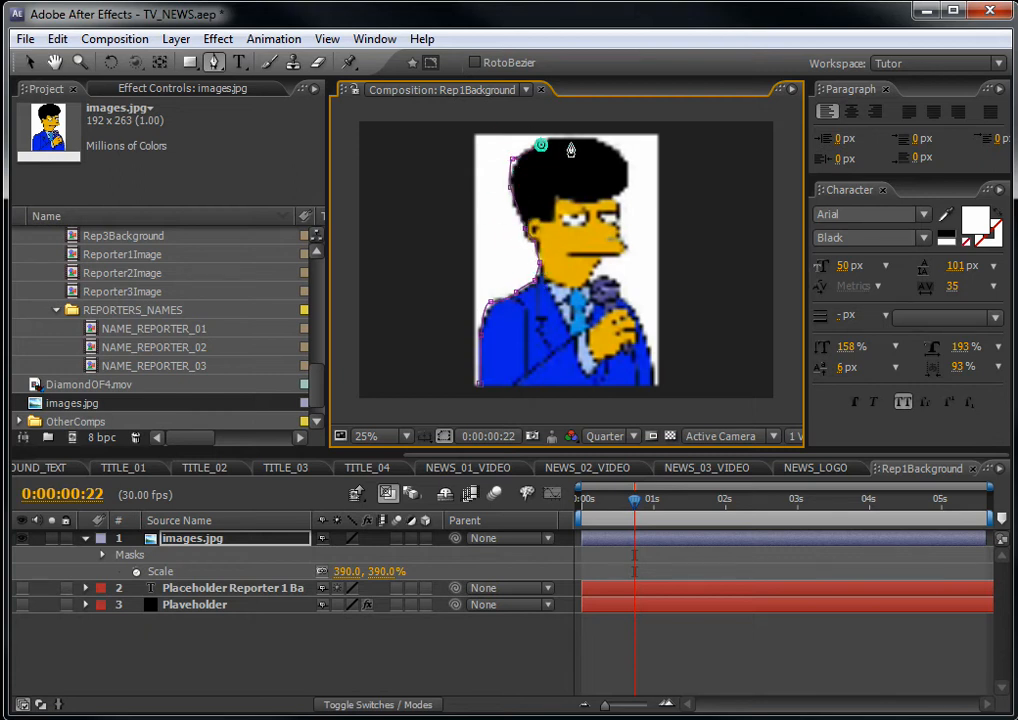
left_click(592, 142)
left_click(620, 160)
left_click(616, 189)
left_click(610, 208)
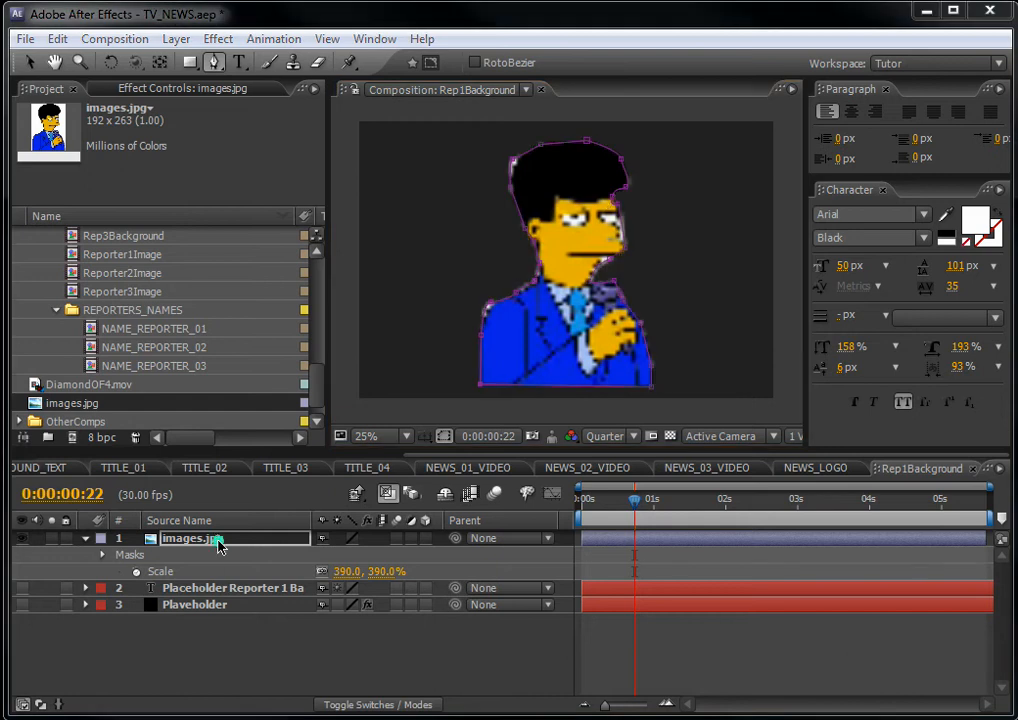
- Set the reporter mask's feather to 10 pixels and its expansion to -6 pixels, with the viewer at full resolution
left_click(218, 541)
key("m")
key("m")
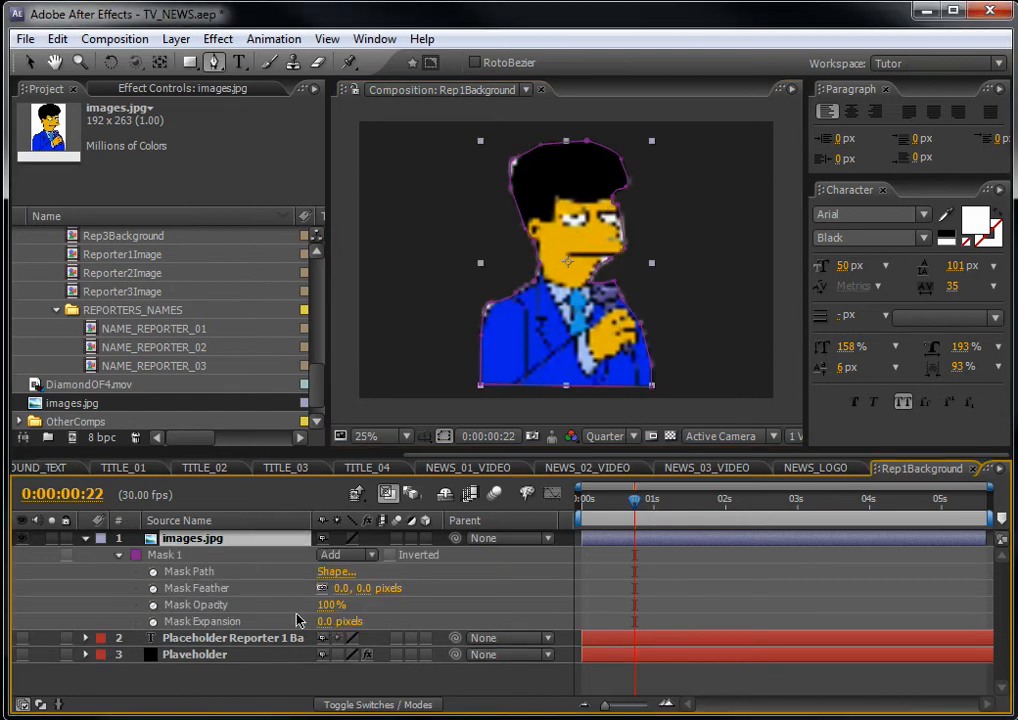
left_click_drag(342, 589, 353, 589)
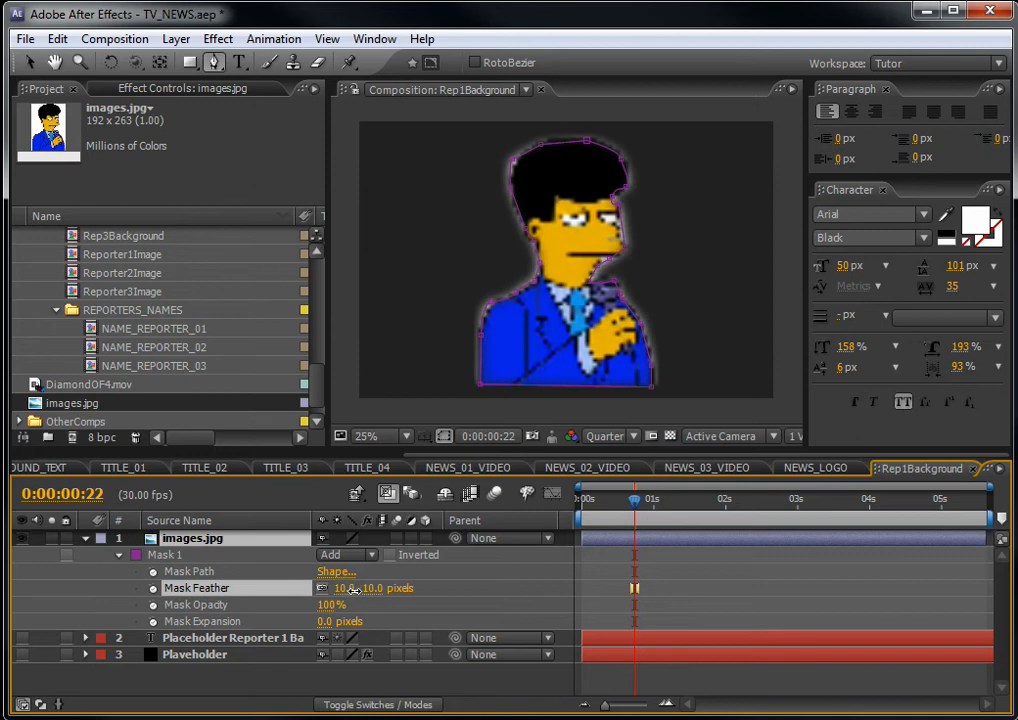
left_click(600, 437)
left_click(620, 457)
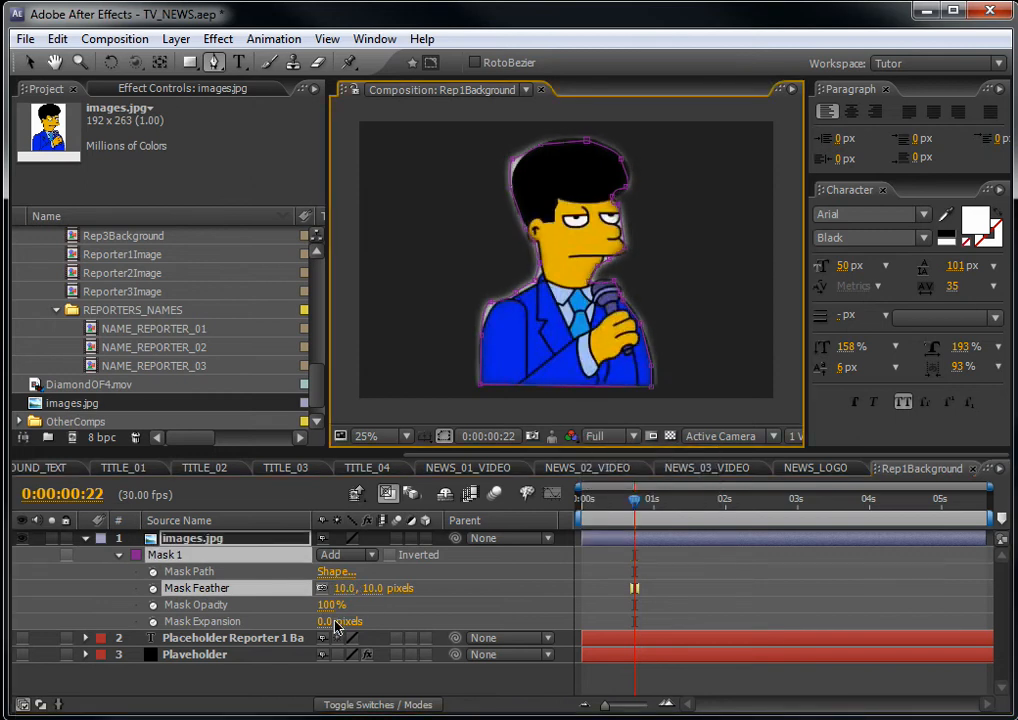
left_click_drag(330, 621, 321, 621)
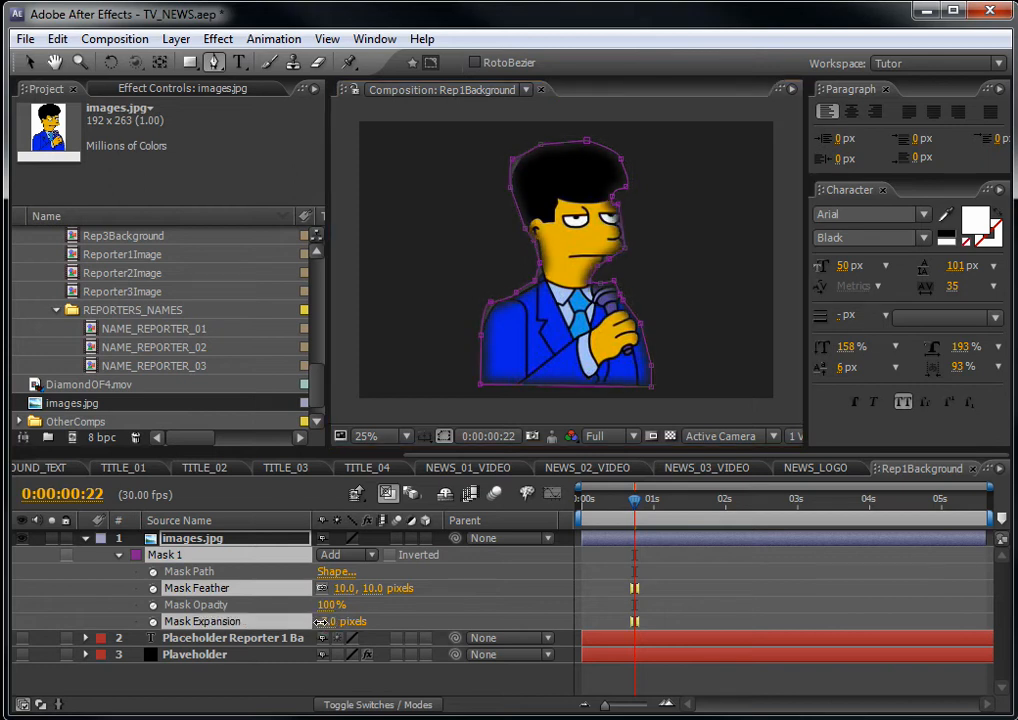
left_click(284, 689)
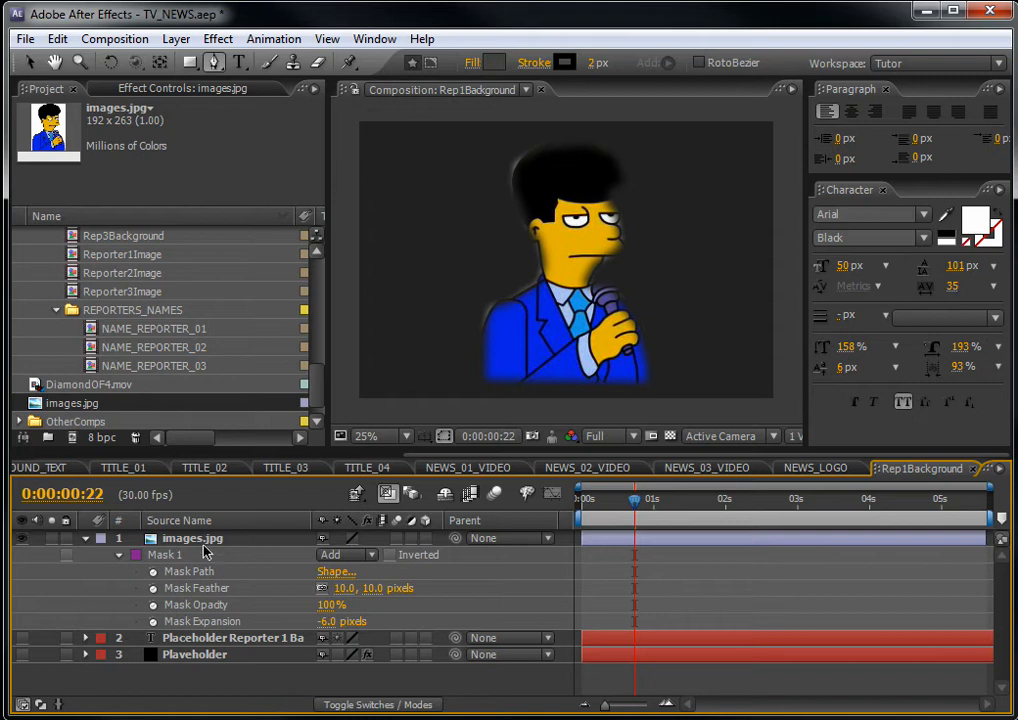
- Shrink the masked images.jpg layer slightly in the composition
left_click(196, 539)
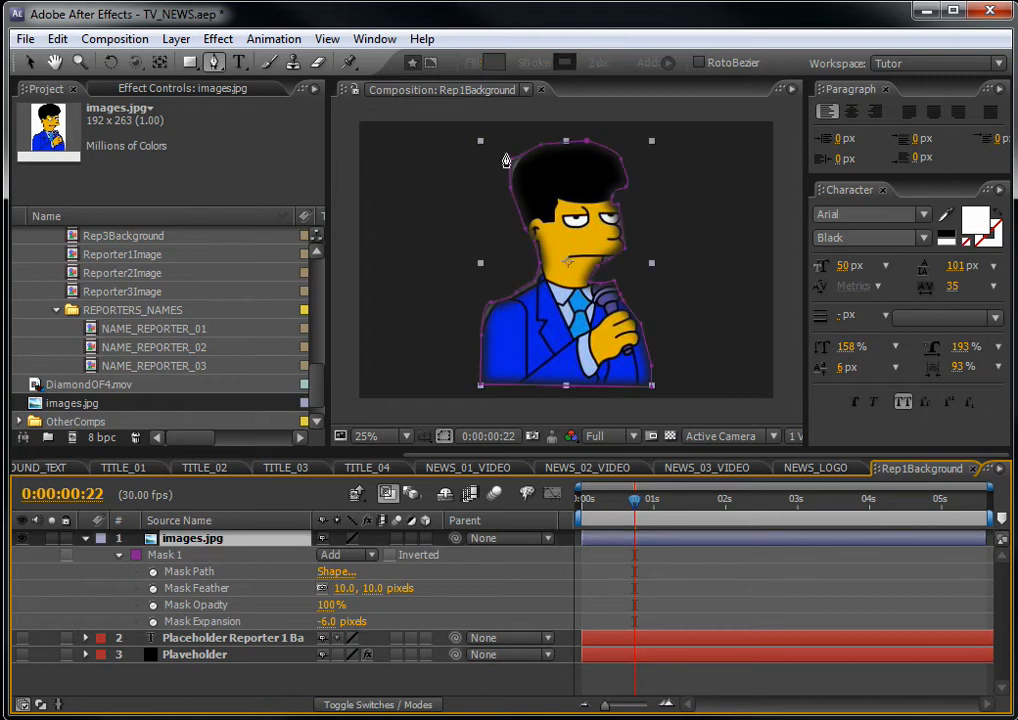
key("v")
mouse_move(480, 141)
left_mouse_down()
mouse_move(491, 152)
mouse_move(481, 149)
left_mouse_up()
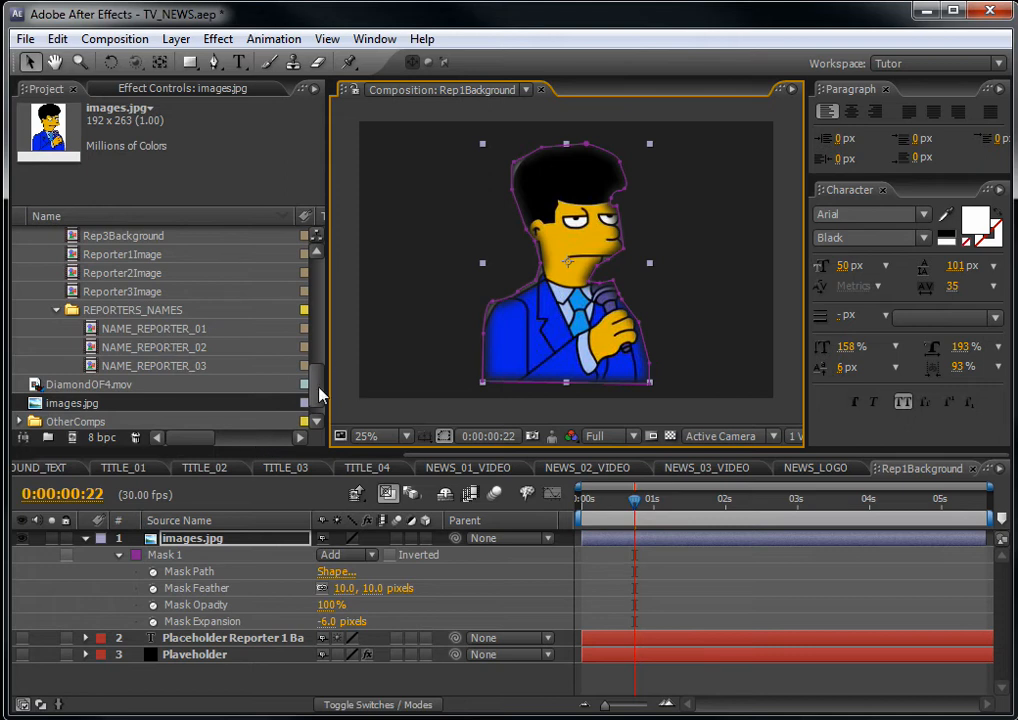
- Open the 03_TV_NEWS_REPORTERS composition and move to 0:00:02:23 to view the first reporter section
scroll(322, 370, "up", 4)
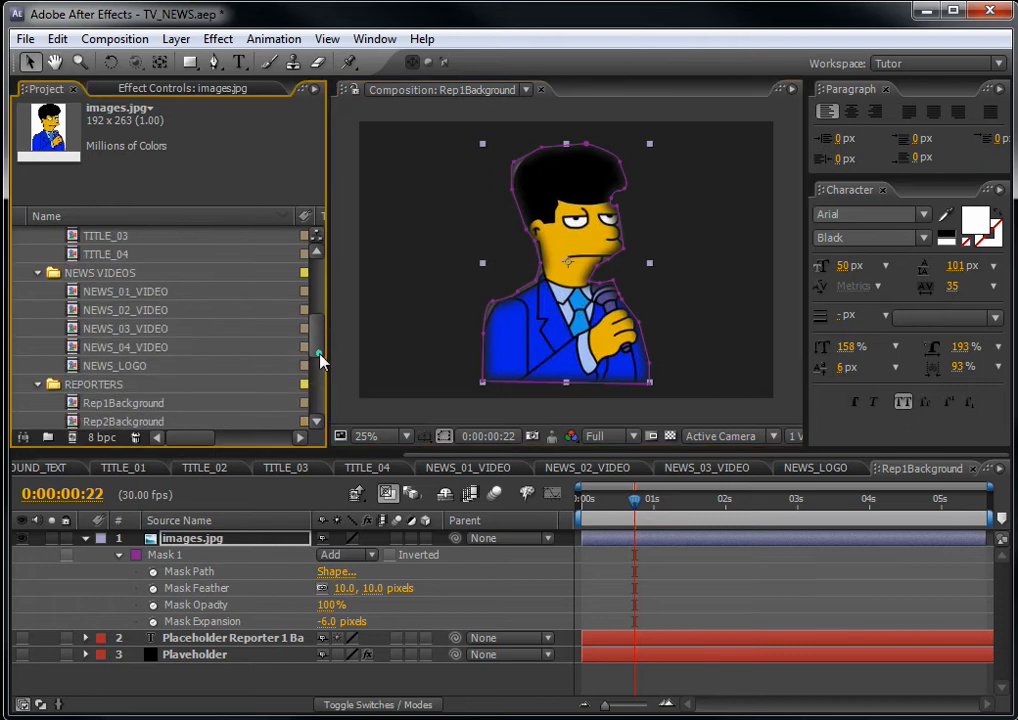
scroll(322, 362, "up", 4)
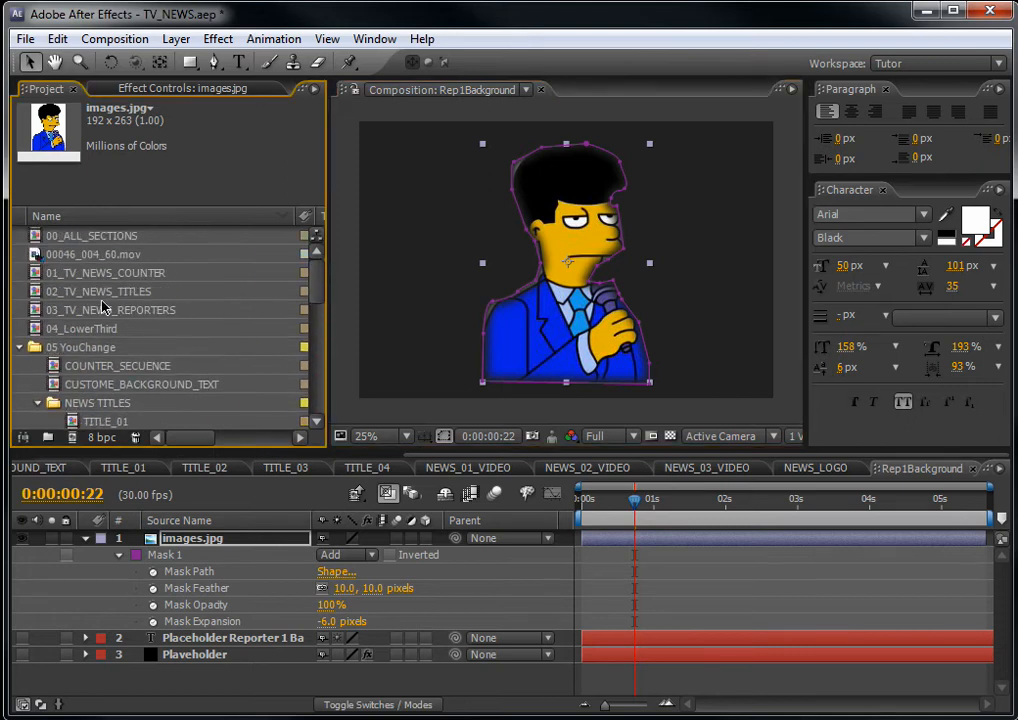
left_click(103, 309)
double_click(103, 309)
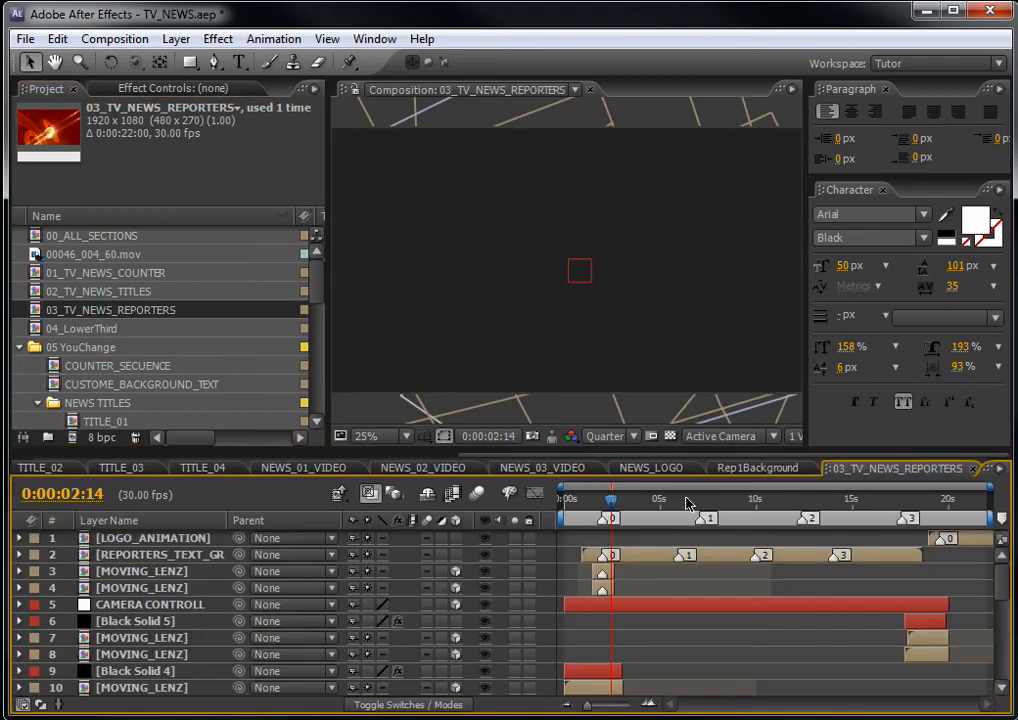
mouse_move(611, 498)
left_mouse_down()
mouse_move(621, 500)
mouse_move(604, 510)
mouse_move(616, 510)
left_mouse_up()
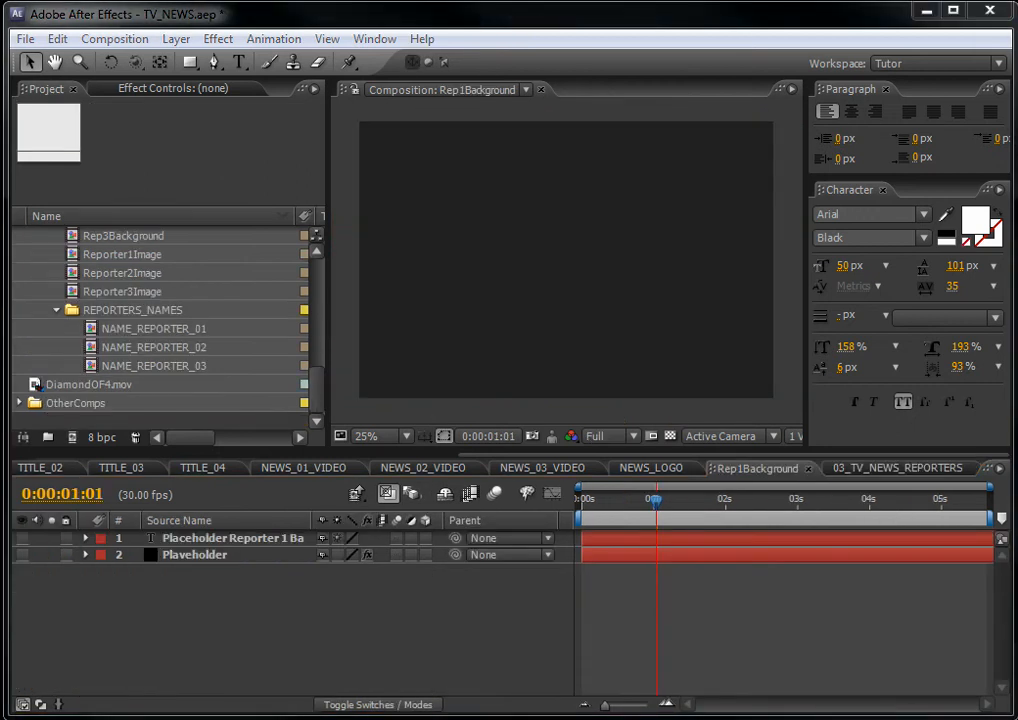
- Import image3.jpg into Rep1Background as the top layer and enlarge it to cover the whole frame
left_click_drag(0, 480, 127, 425)
left_click_drag(57, 405, 172, 540)
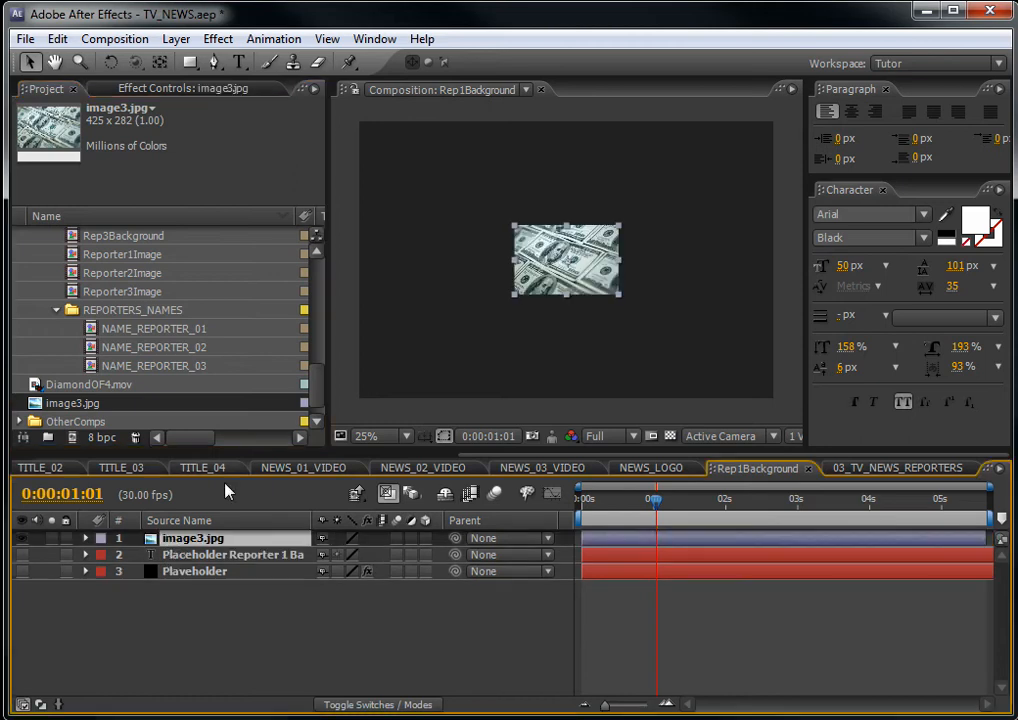
left_click(619, 301)
left_click(580, 284)
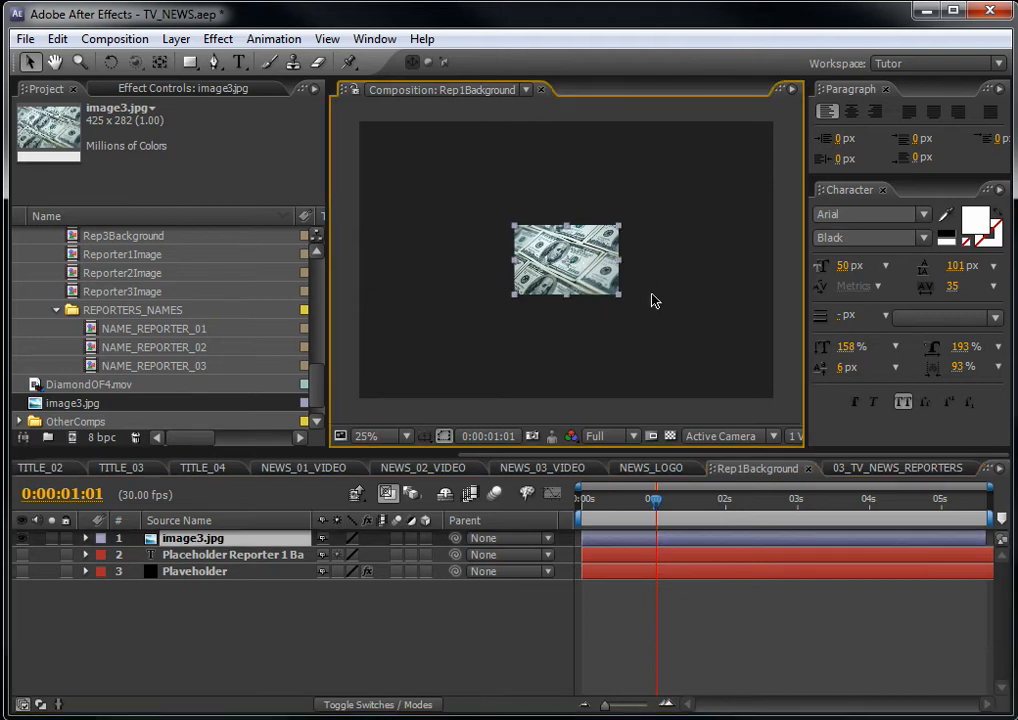
left_click_drag(619, 301, 791, 411)
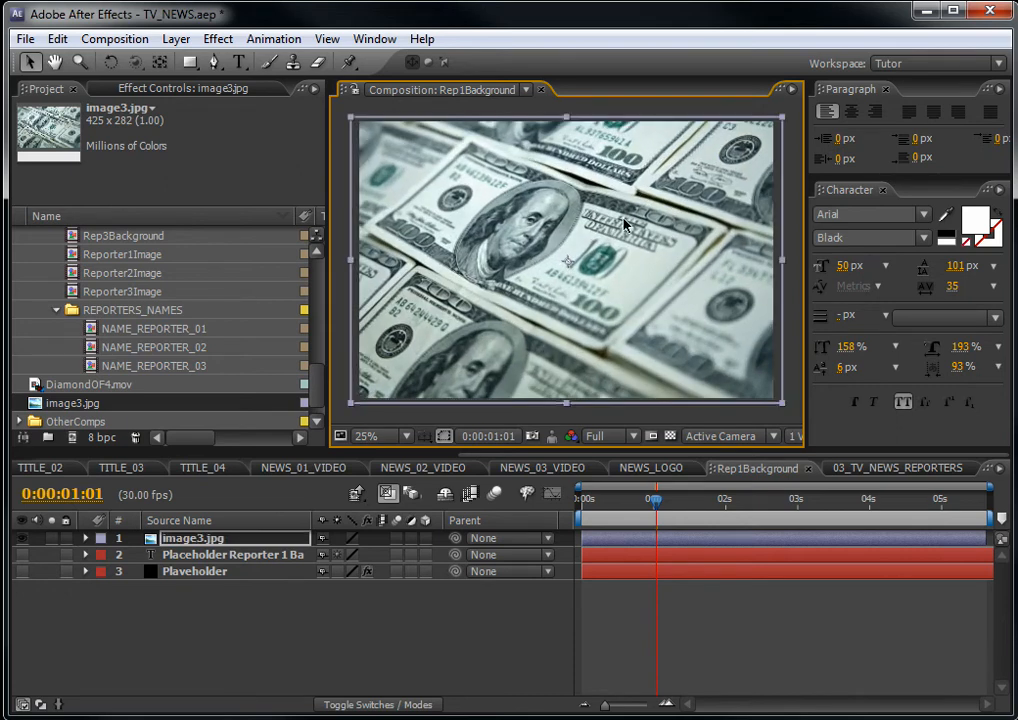
- Reopen 03_TV_NEWS_REPORTERS and scrub between 0:00:02:23 and 0:00:02:13 to check the first reporter's circular background
mouse_move(314, 395)
left_mouse_down()
mouse_move(316, 289)
mouse_move(320, 402)
left_mouse_up()
left_click_drag(591, 456, 105, 440)
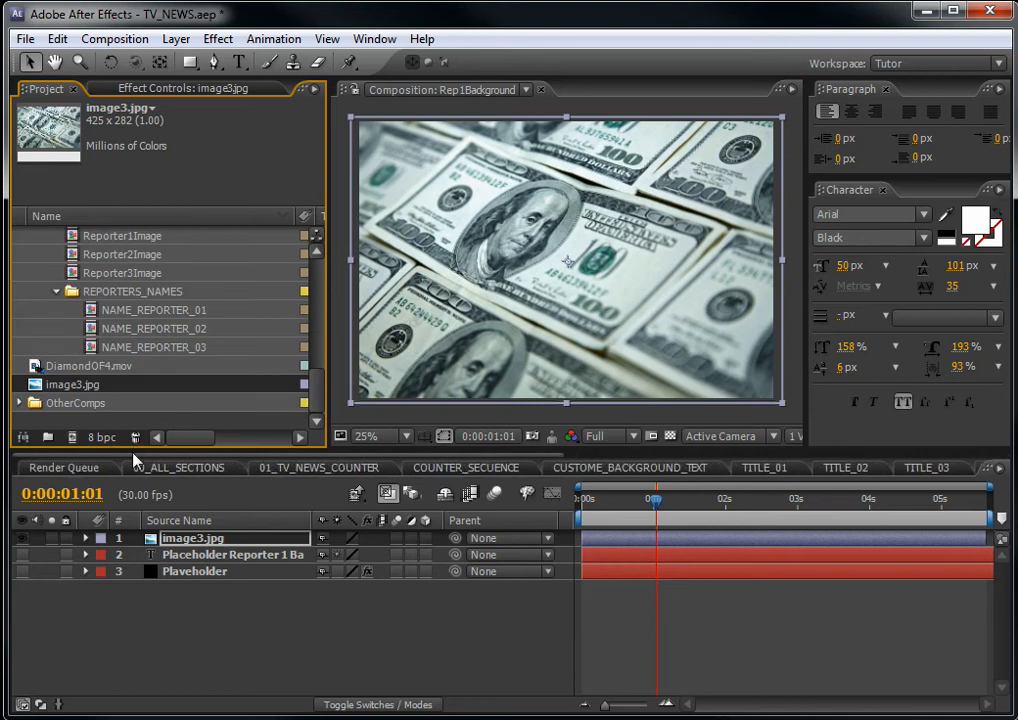
left_click_drag(313, 400, 318, 245)
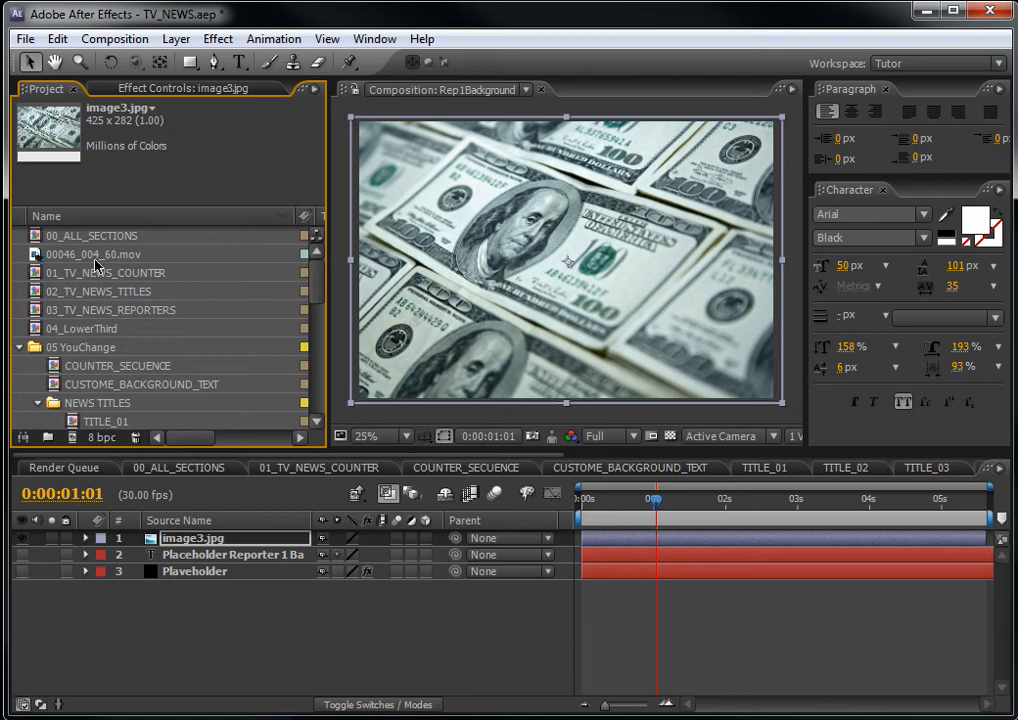
double_click(112, 312)
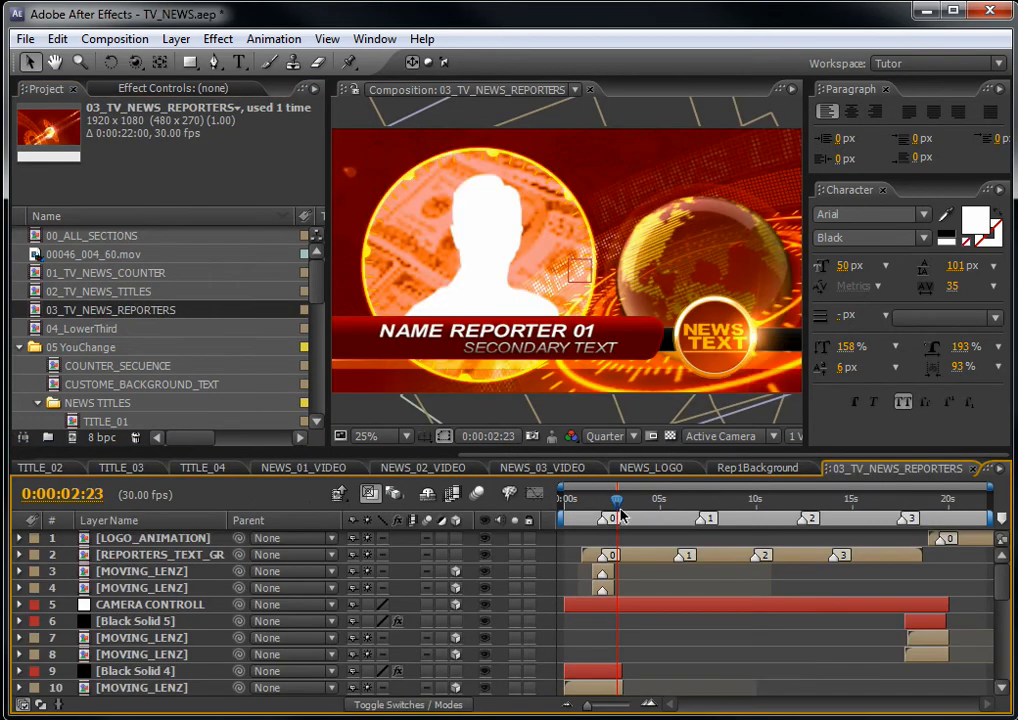
mouse_move(619, 510)
left_mouse_down()
mouse_move(608, 505)
mouse_move(621, 503)
left_mouse_up()
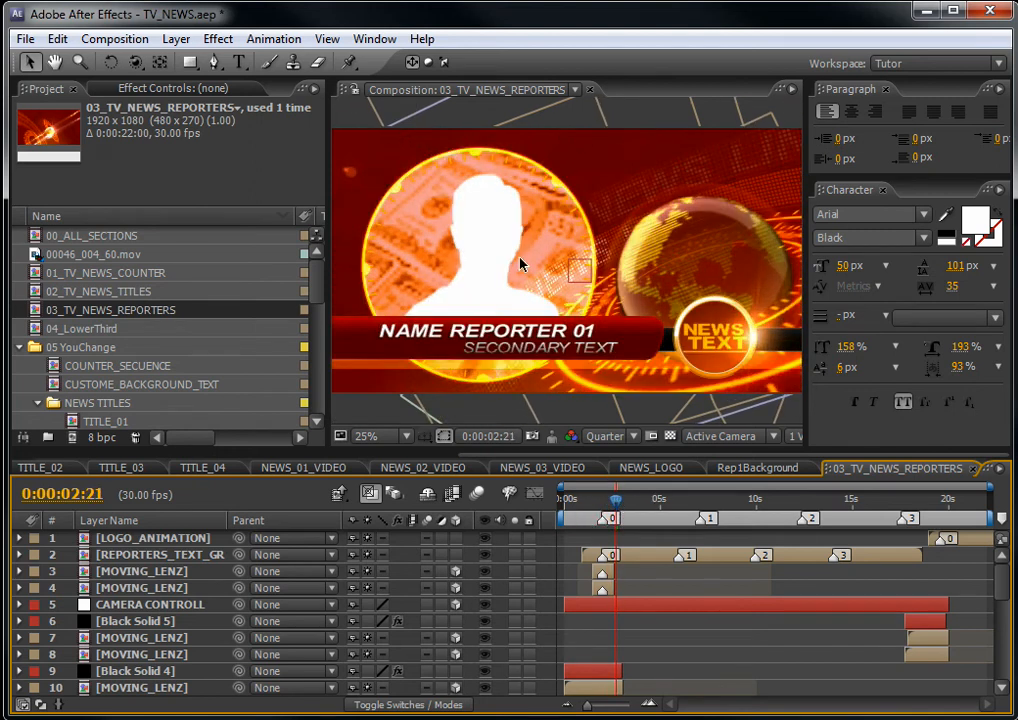
left_click_drag(617, 505, 614, 507)
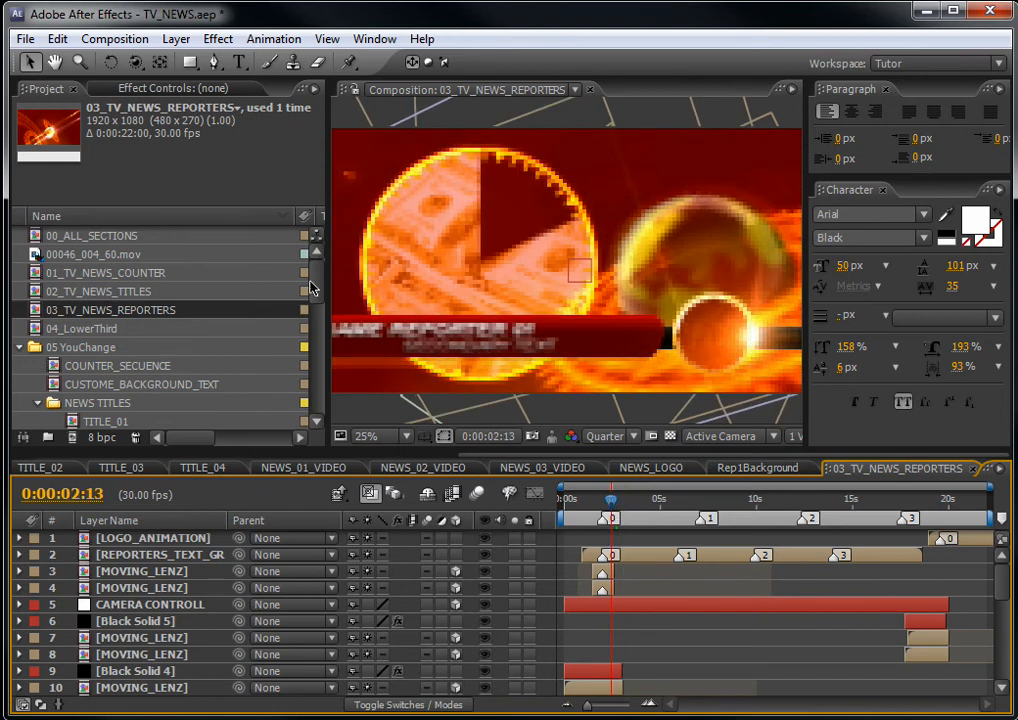
- Open the Reporter1Image composition, move to 0:00:00:14 and hide its Black Solid 10 silhouette layer
left_click_drag(313, 290, 303, 343)
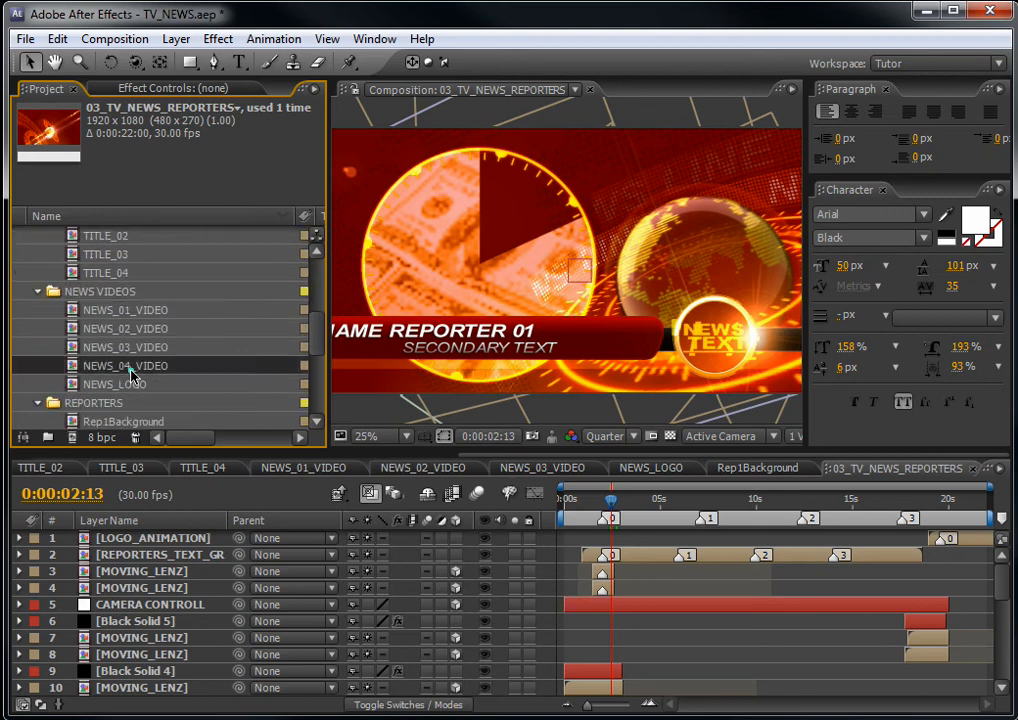
left_click(175, 364)
scroll(178, 350, "down", 1)
scroll(178, 350, "down", 3)
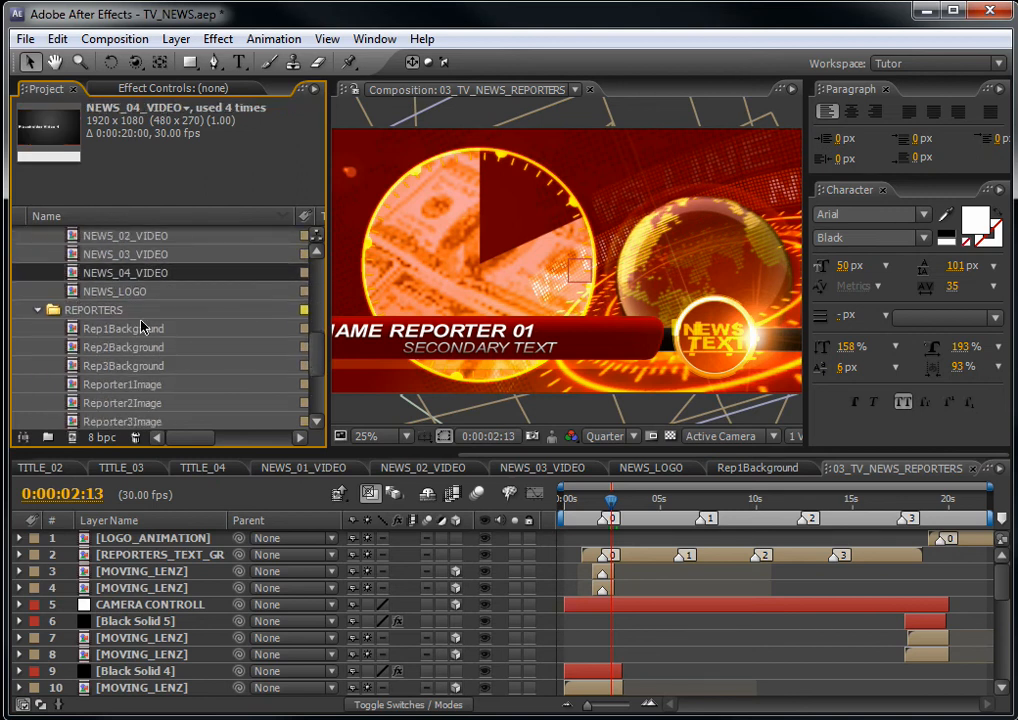
left_click(126, 330)
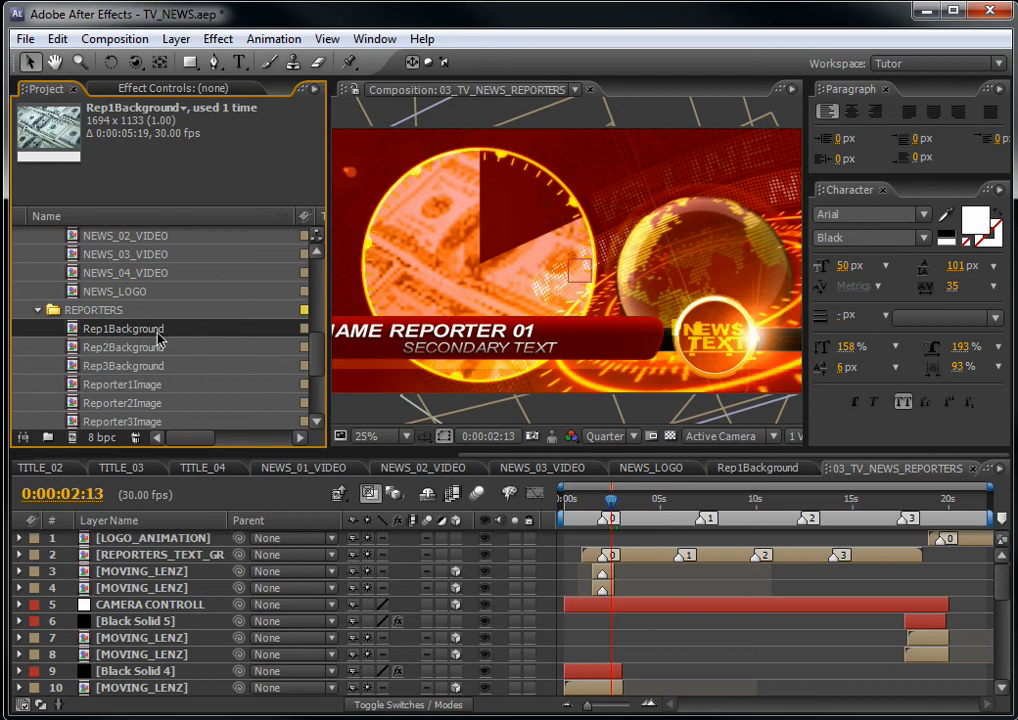
scroll(158, 338, "down", 1)
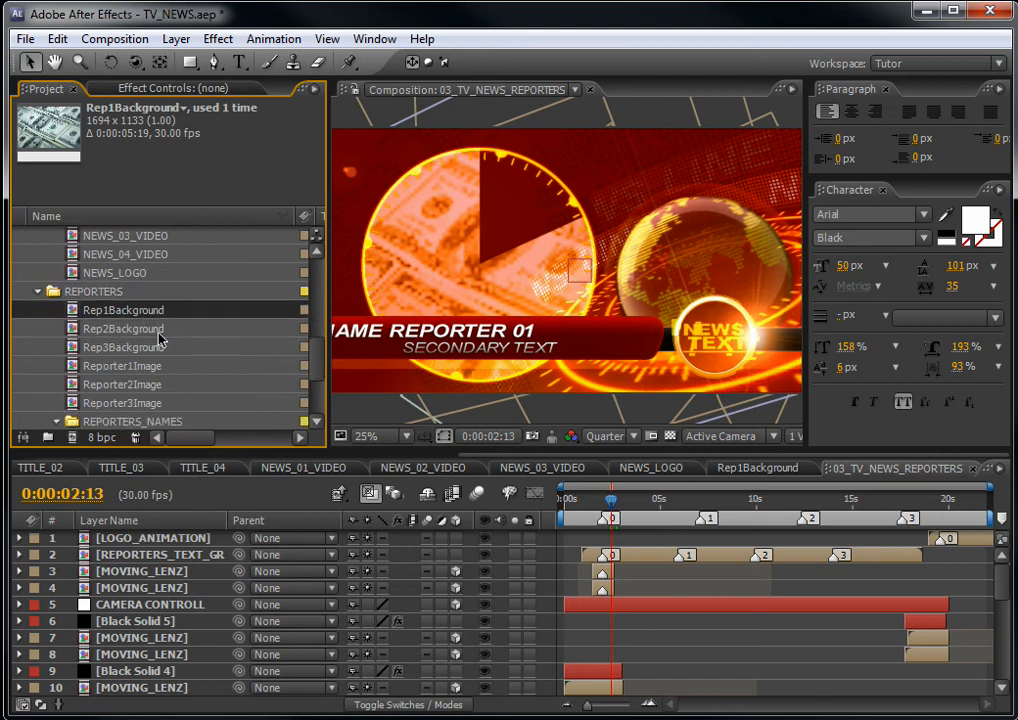
left_click(117, 369)
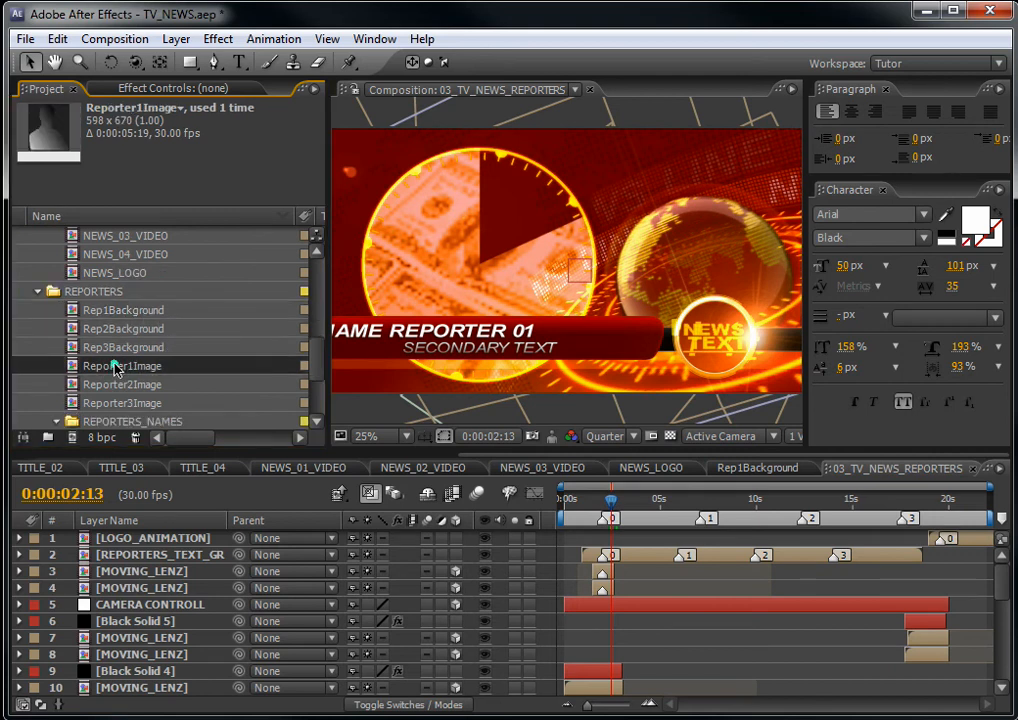
double_click(116, 368)
left_click_drag(580, 499, 599, 503)
left_click(229, 538)
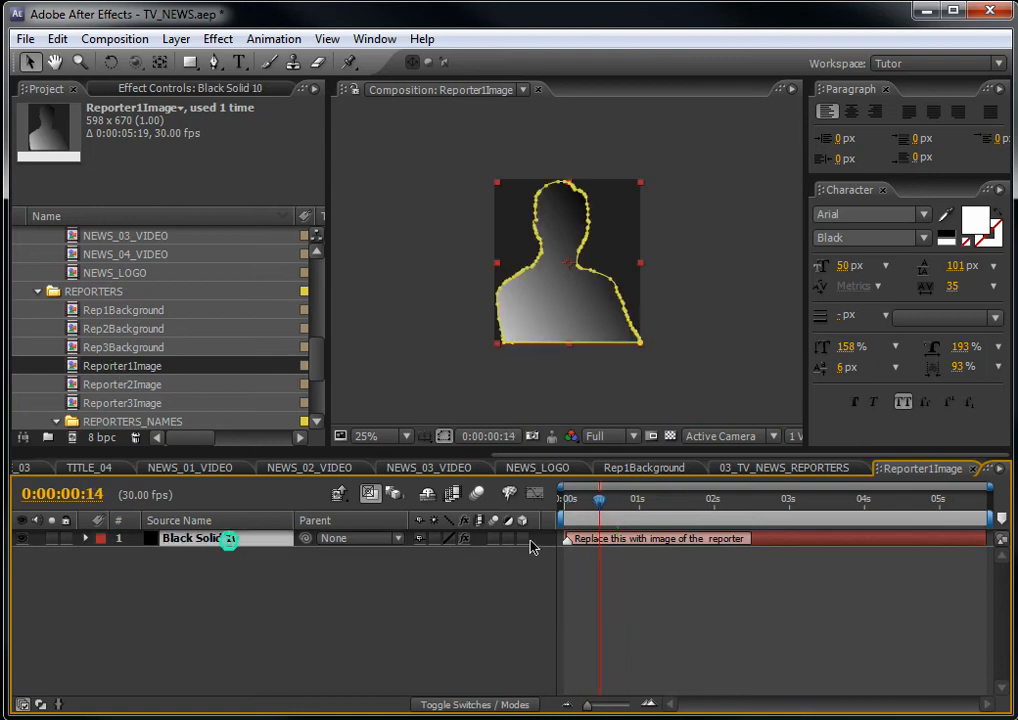
left_click(23, 538)
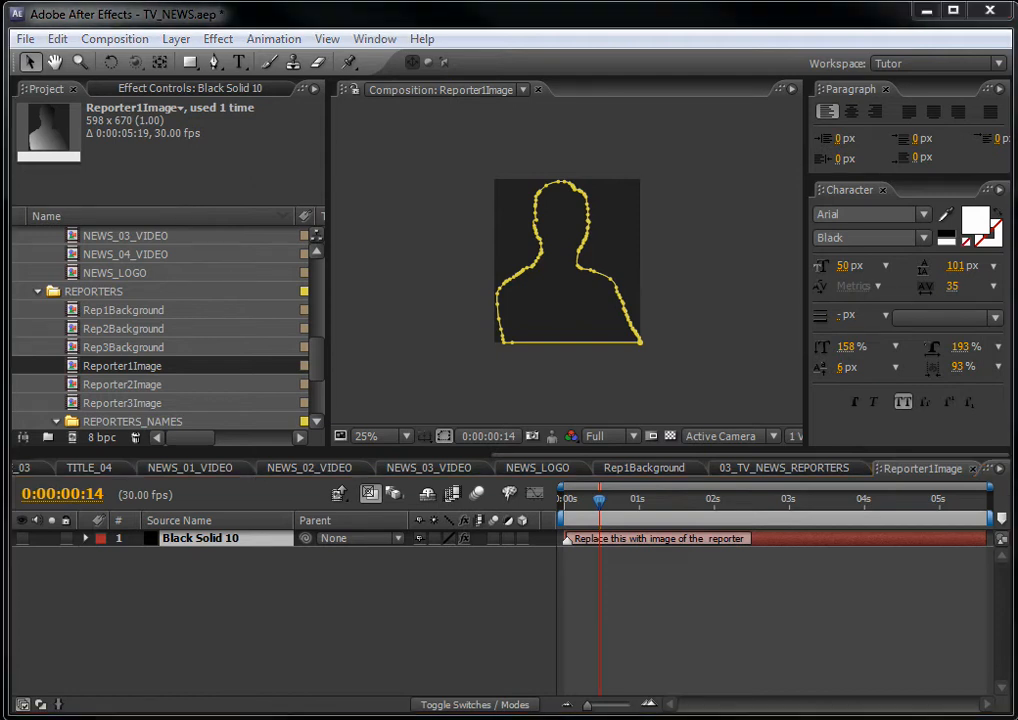
- Import images.jpg as the top layer of Reporter1Image, scaled to 227% and resting on the frame's lower edge
left_click_drag(436, 706, 132, 405)
left_click_drag(66, 412, 250, 550)
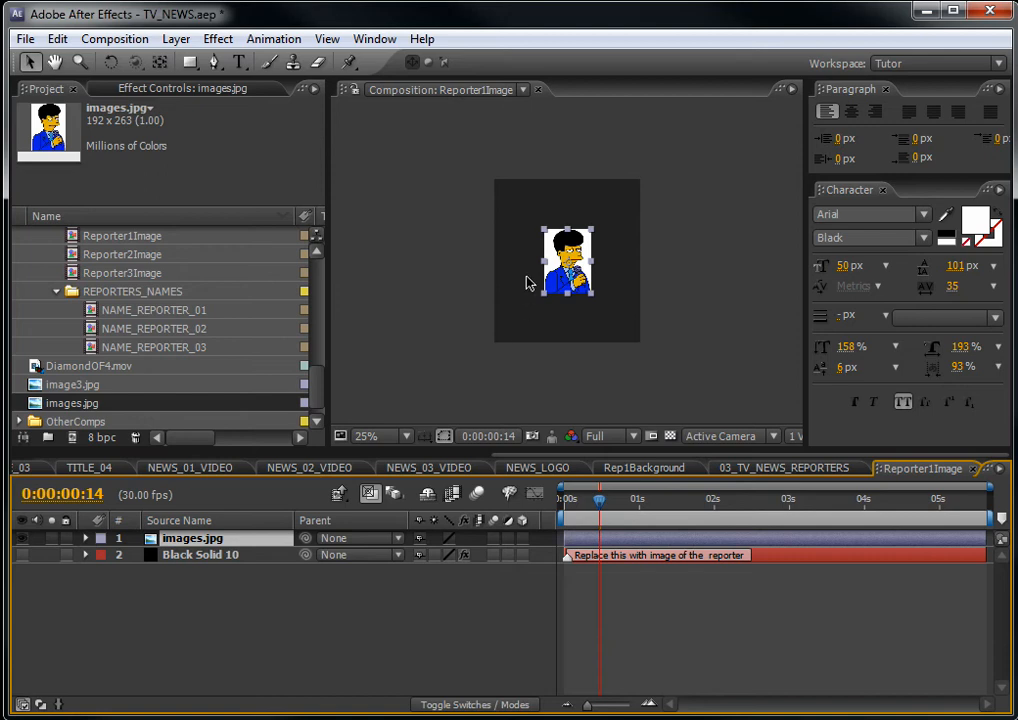
key("s")
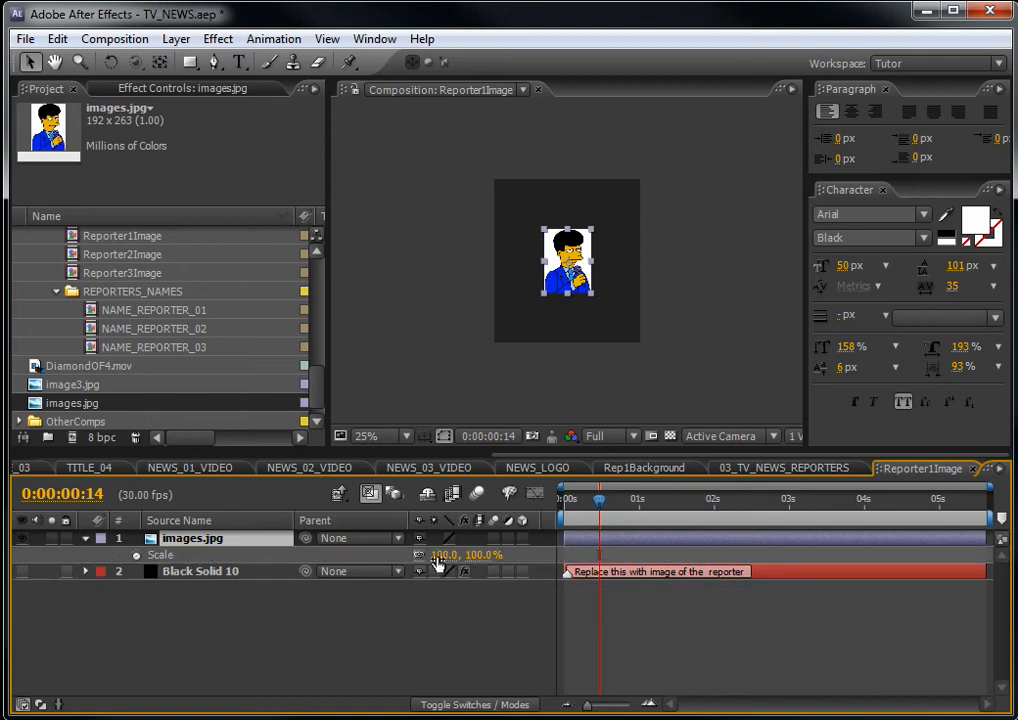
left_click_drag(440, 555, 575, 545)
left_click_drag(561, 284, 566, 296)
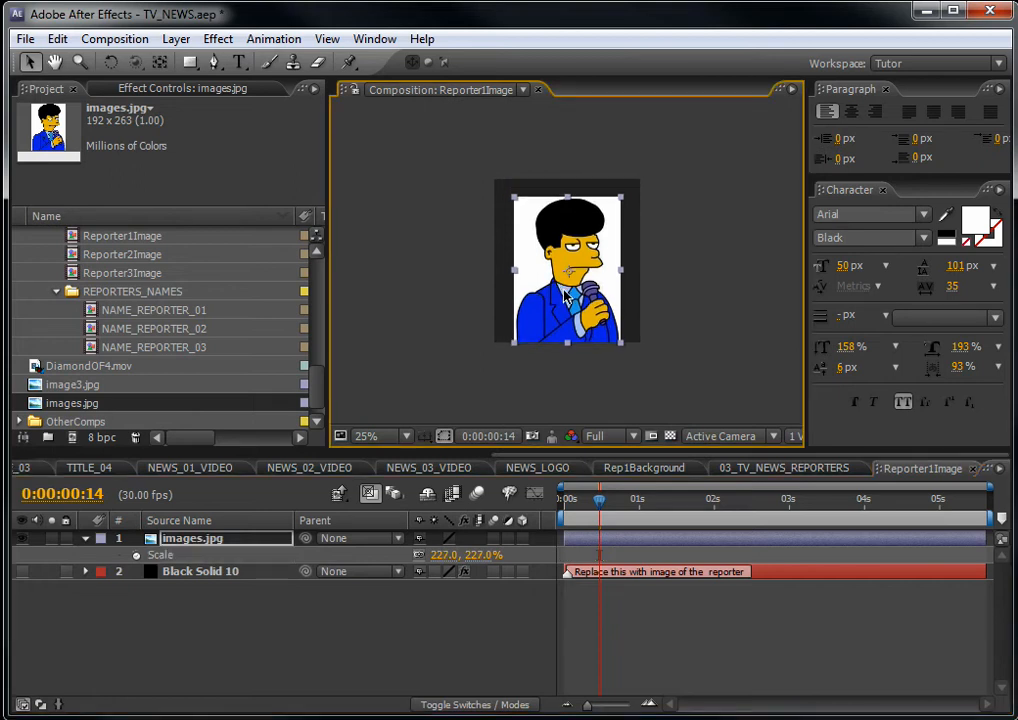
- Draw a closed Pen tool mask around the cartoon reporter in images.jpg to cut away the white background
scroll(563, 295, "up", 2)
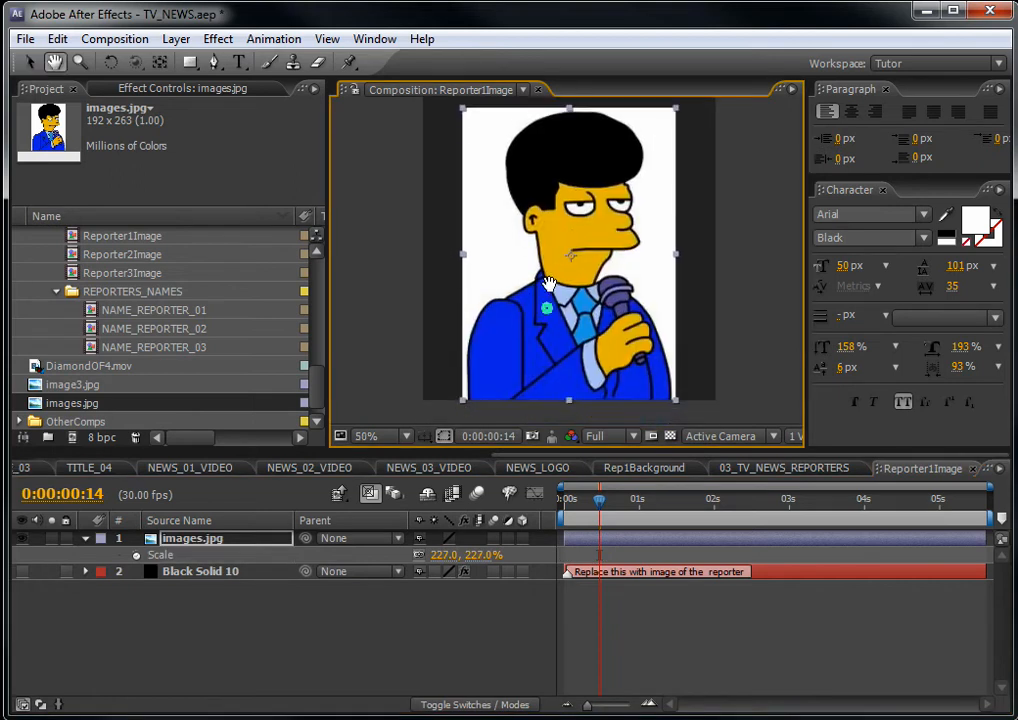
left_click(213, 61)
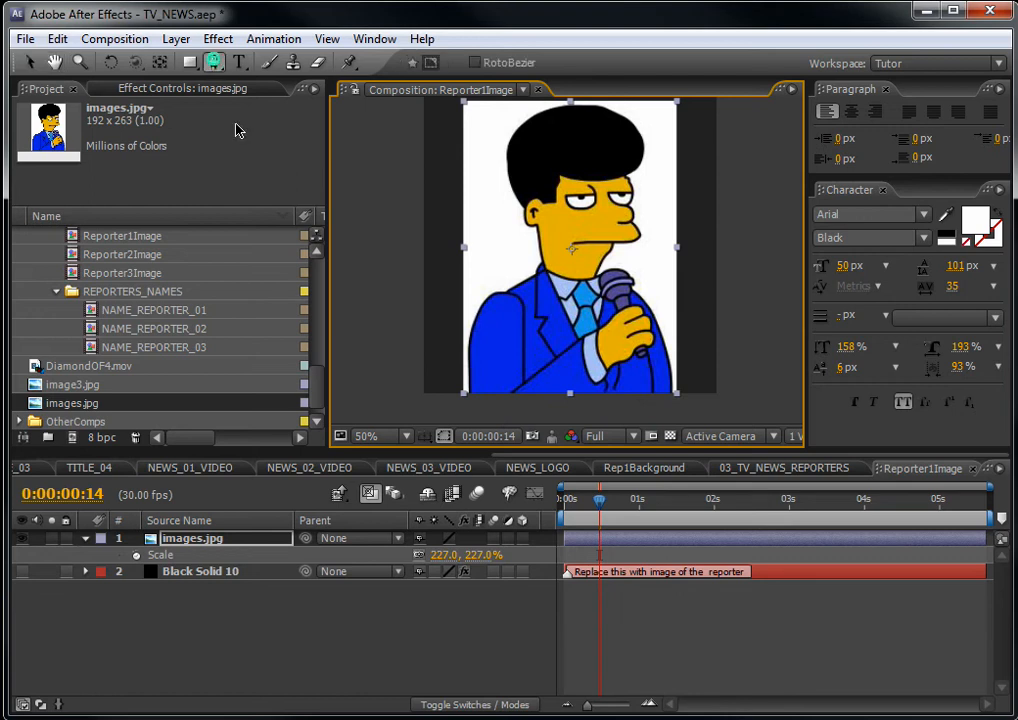
left_click(467, 393)
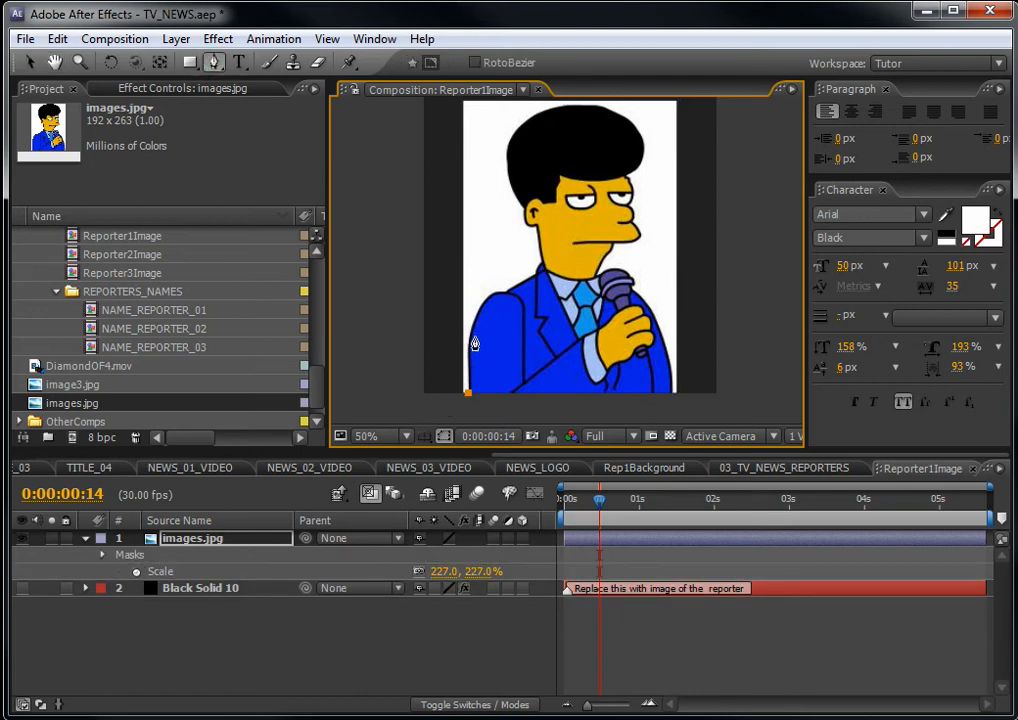
left_click(469, 336)
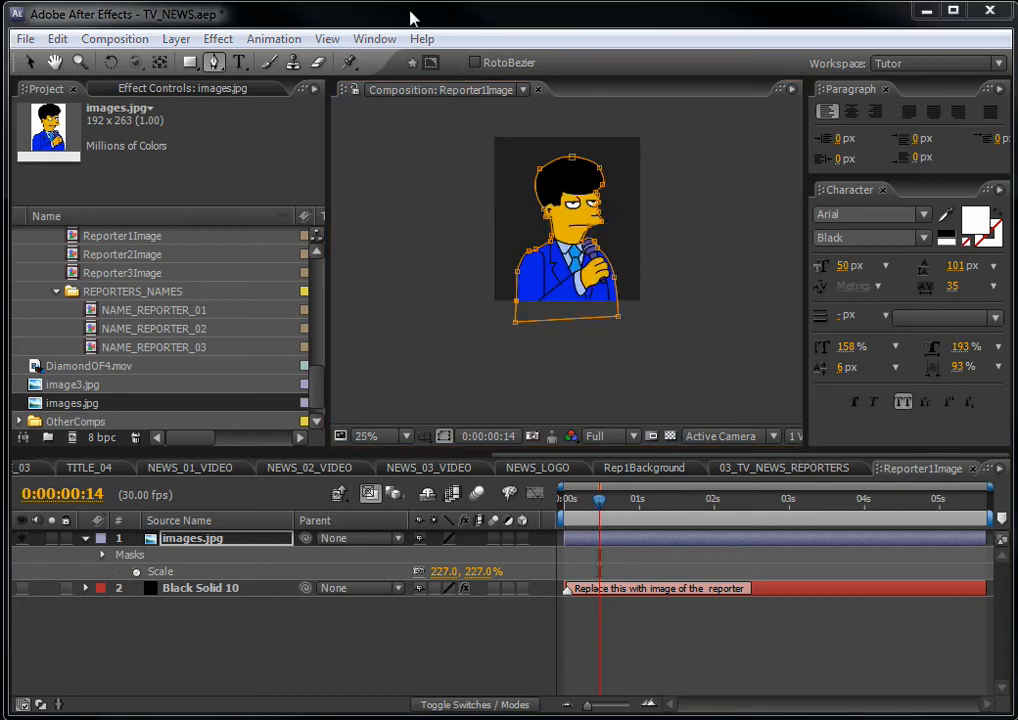
left_click(182, 650)
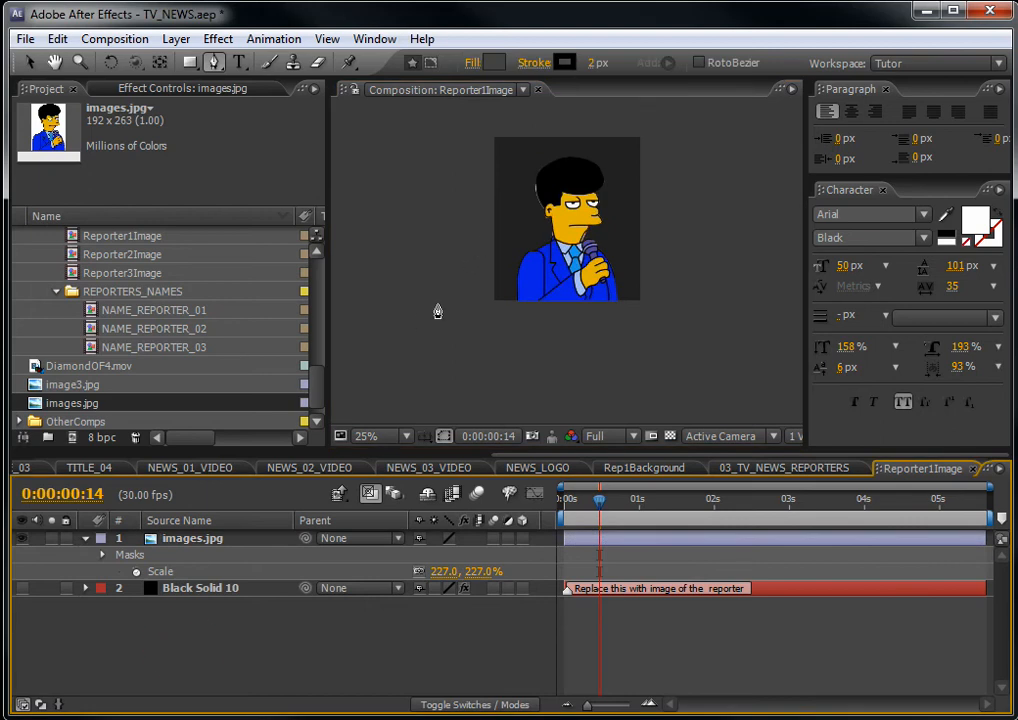
- Set the images.jpg mask's feather to 7 pixels and expansion to -2.5 pixels, with mask outlines hidden in the viewer
left_click(192, 540)
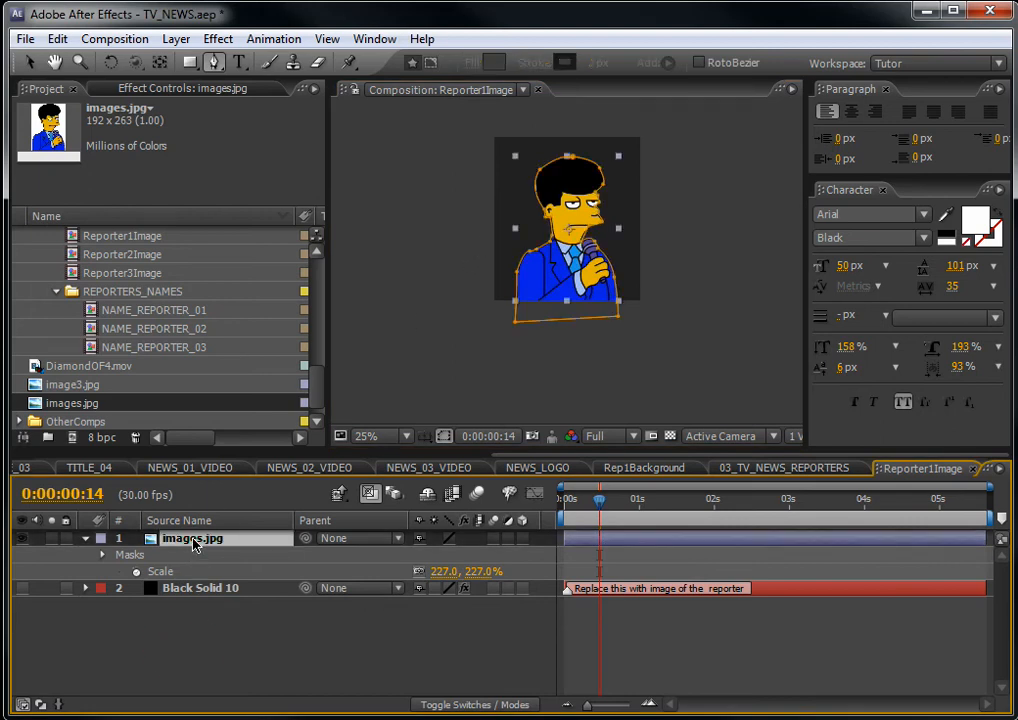
key("m")
key("m")
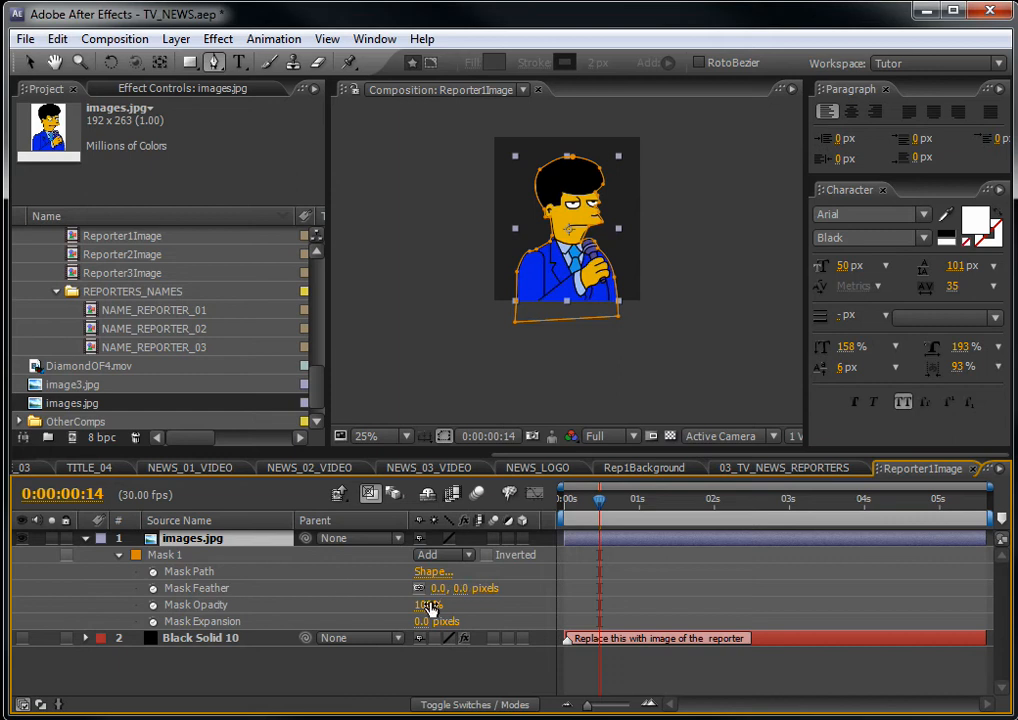
left_click_drag(436, 588, 442, 590)
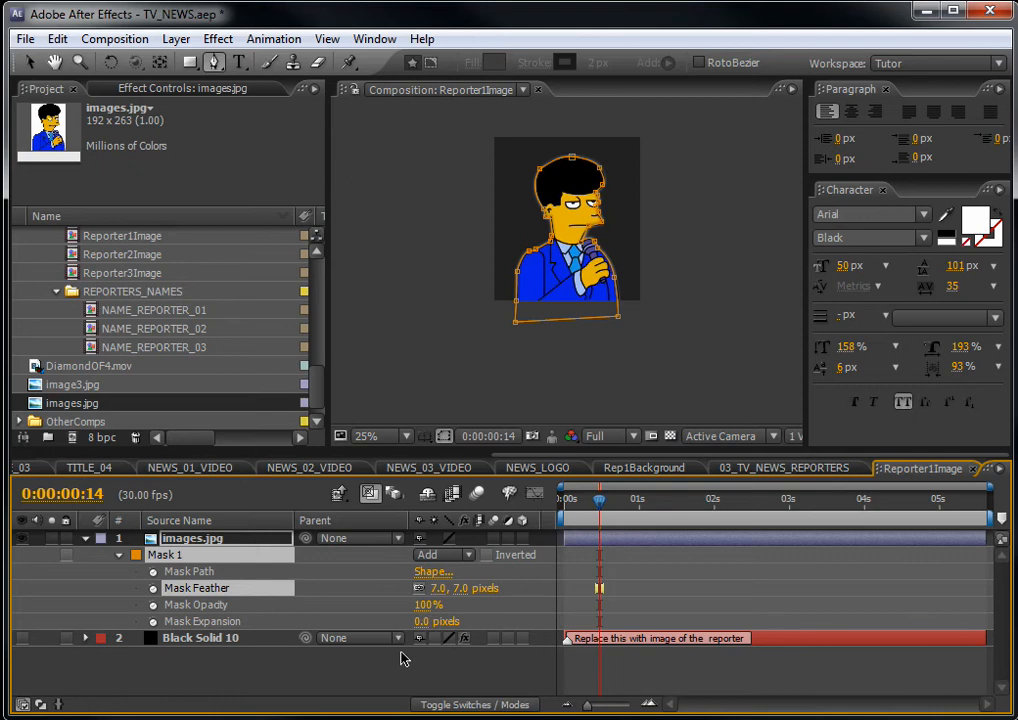
left_click(443, 436)
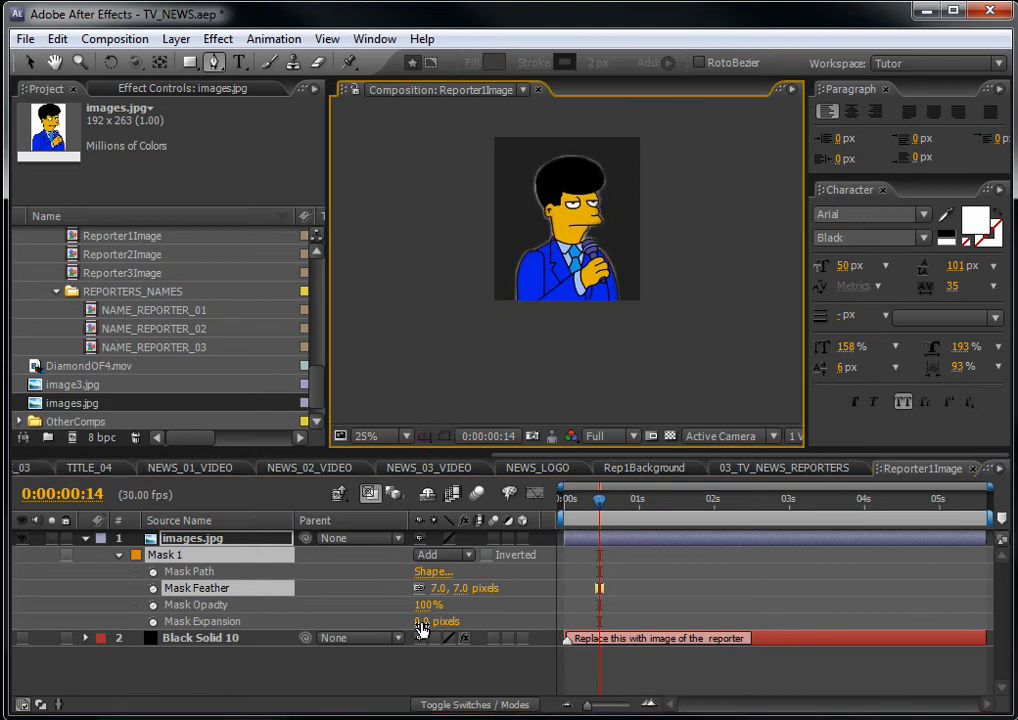
left_click_drag(424, 621, 465, 617)
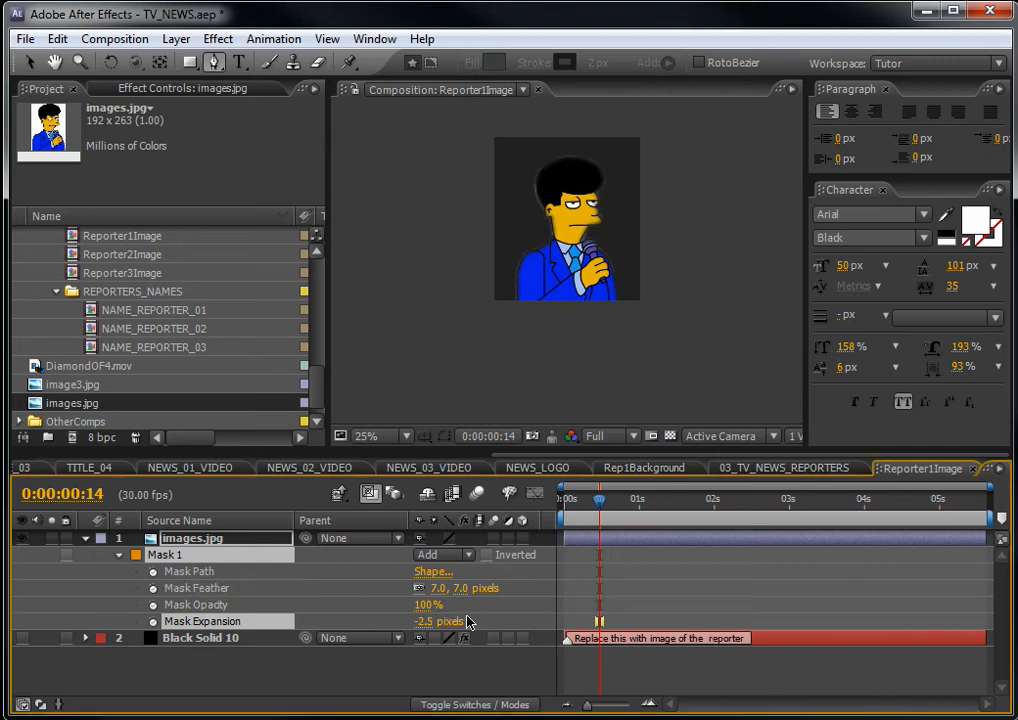
- Reopen 03_TV_NEWS_REPORTERS and view the first reporter at 0:00:04:04 in Full resolution
left_click_drag(560, 456, 190, 460)
left_click_drag(317, 395, 318, 285)
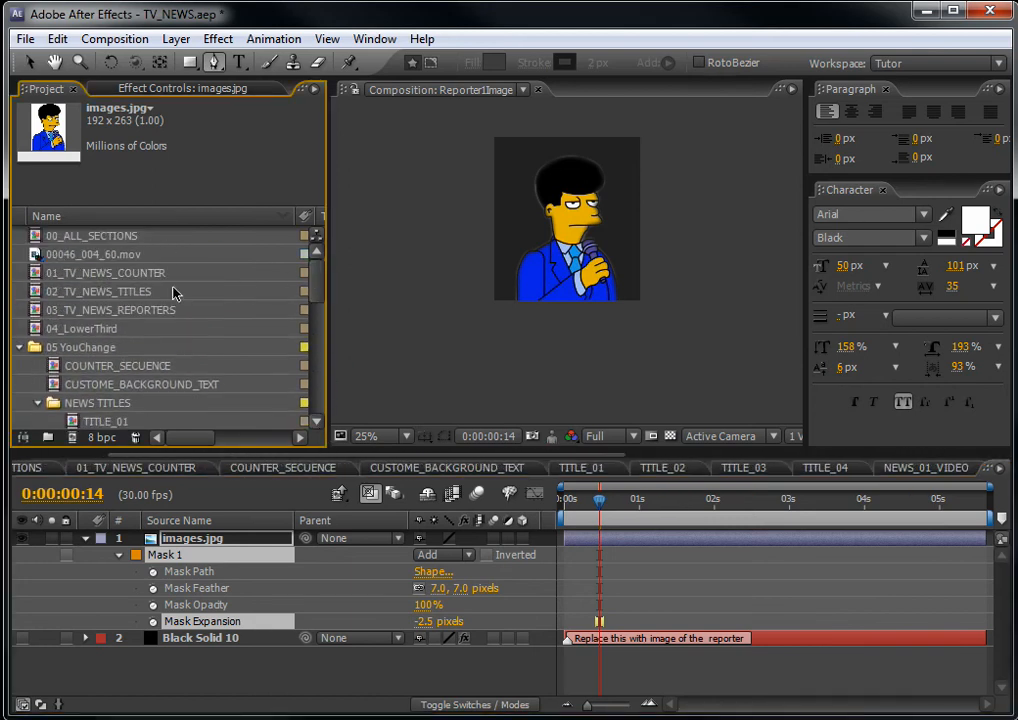
double_click(105, 314)
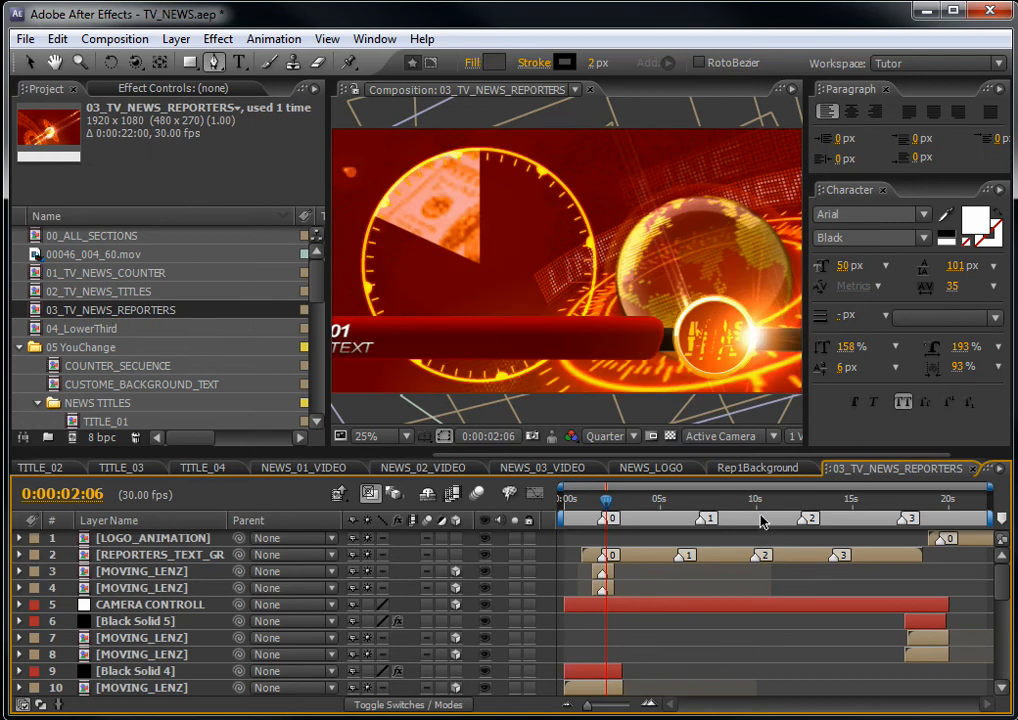
left_click_drag(604, 502, 642, 503)
left_click(614, 439)
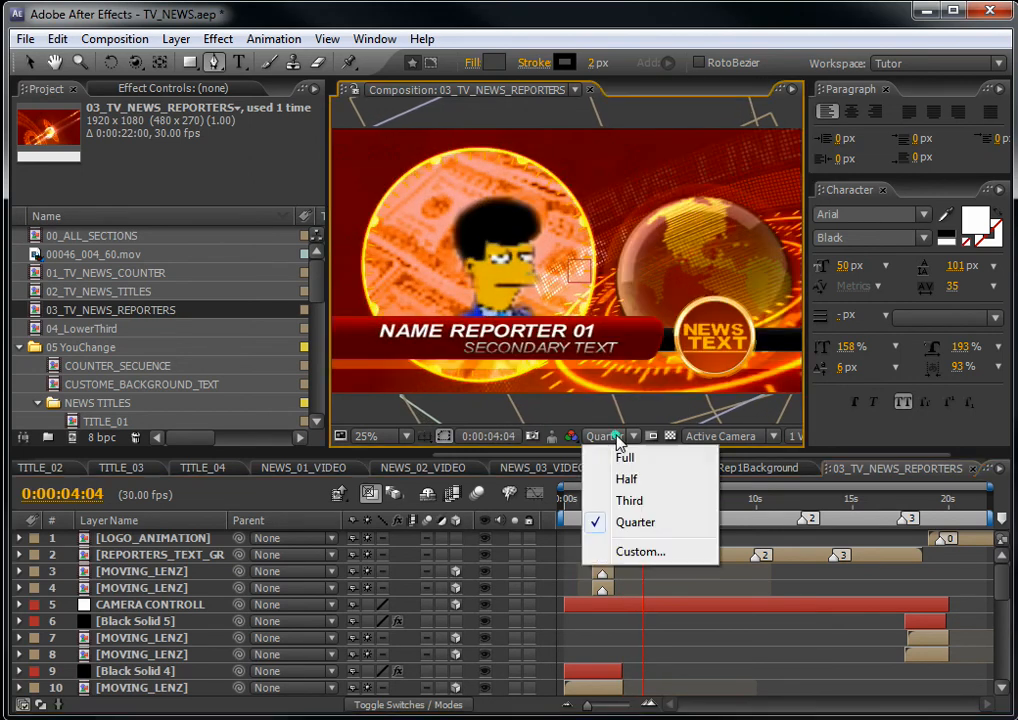
left_click(603, 458)
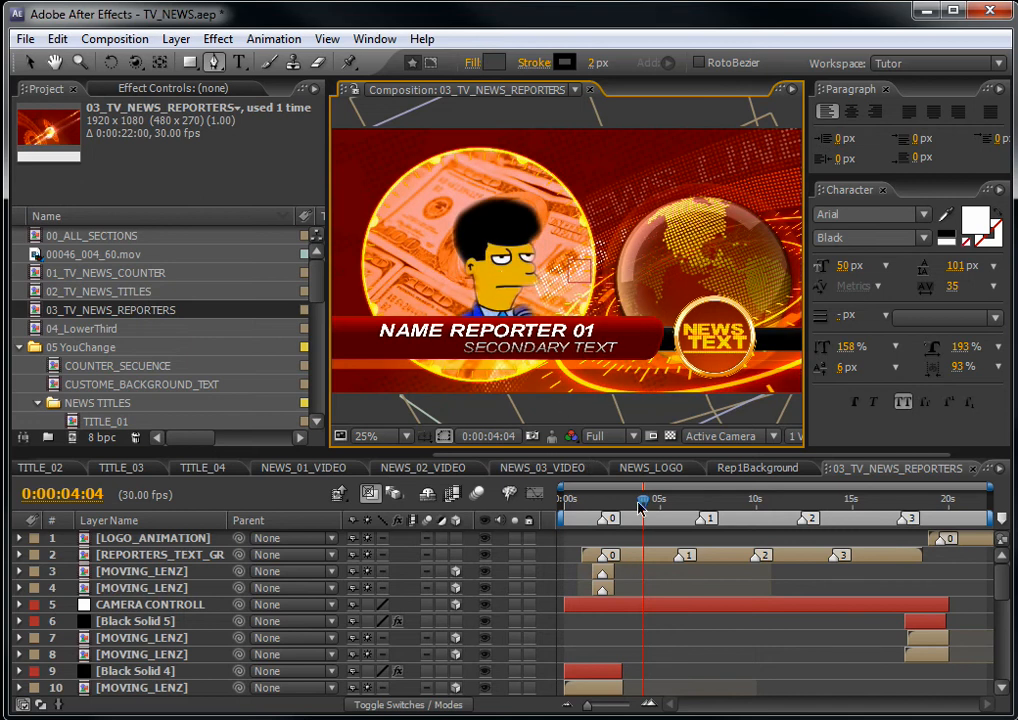
- Import the 00046_004_60.mov footage into the project and select it
left_click_drag(316, 286, 318, 393)
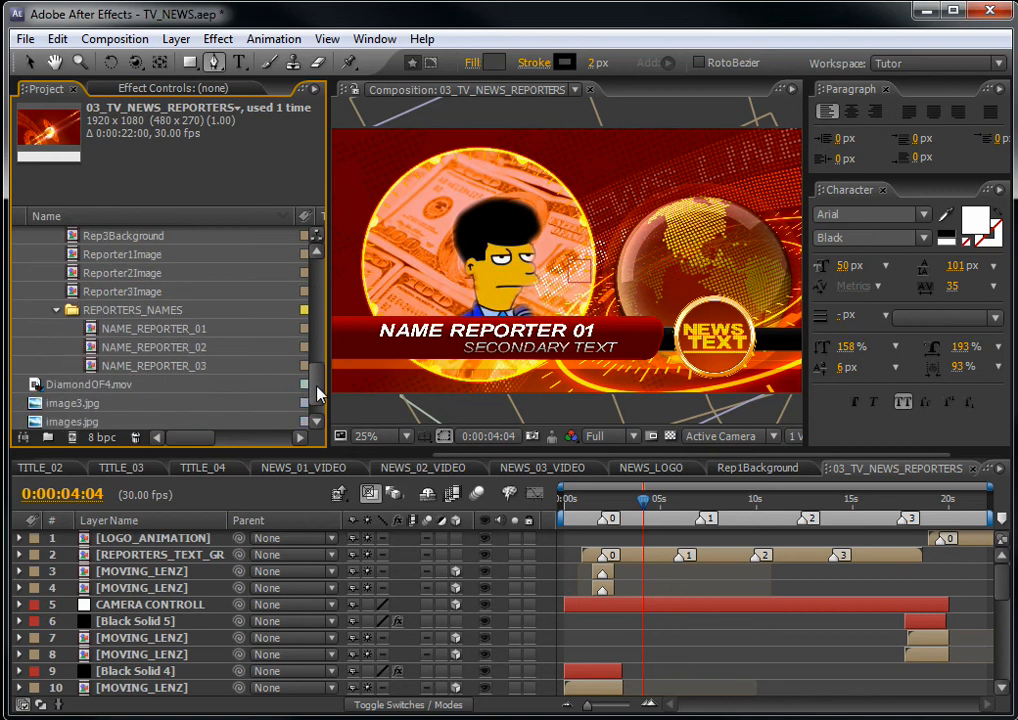
left_click(160, 346)
scroll(150, 305, "up", 1)
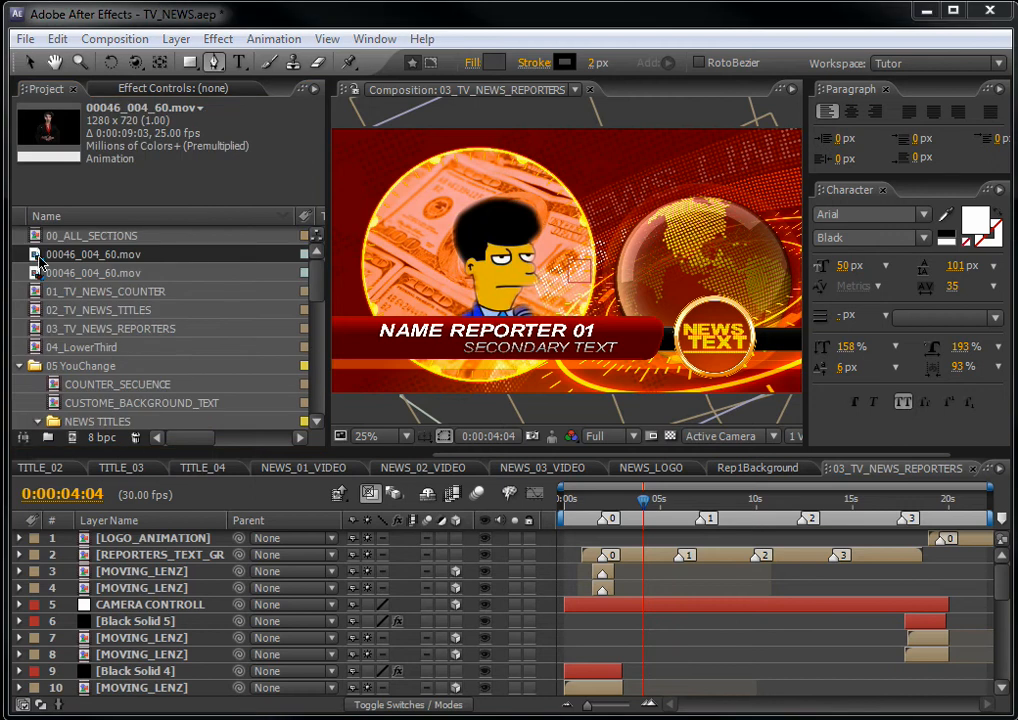
left_click(57, 258)
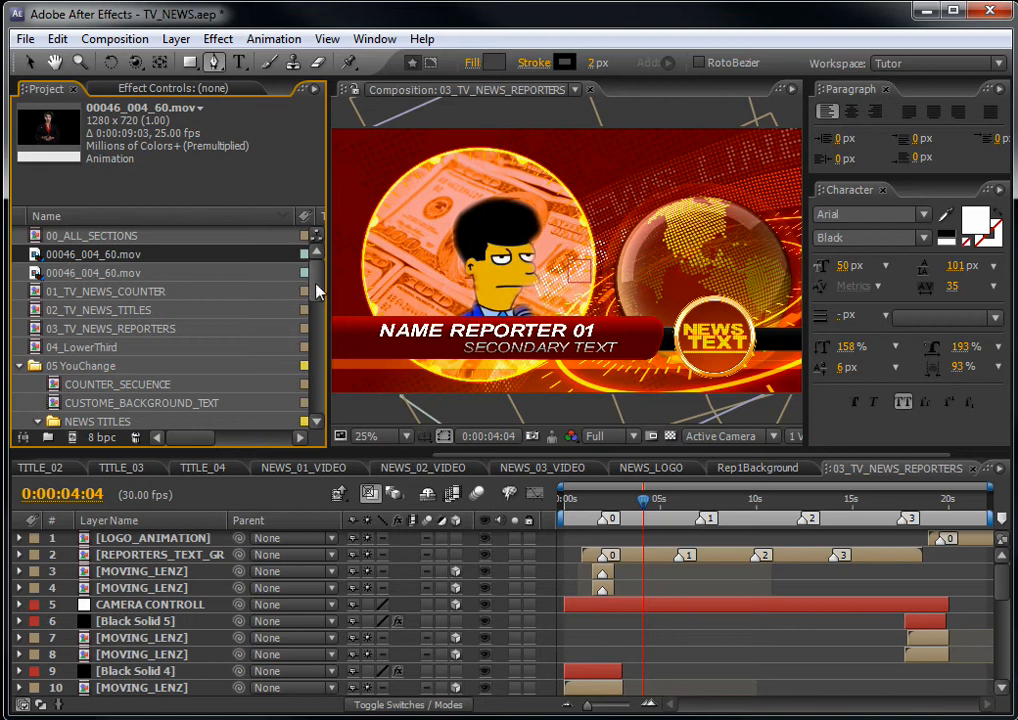
- In Reporter1Image, hide images.jpg, add 00046_004_60.mov as the top layer and preview the movement up to 0:00:03:02
left_click_drag(316, 292, 310, 380)
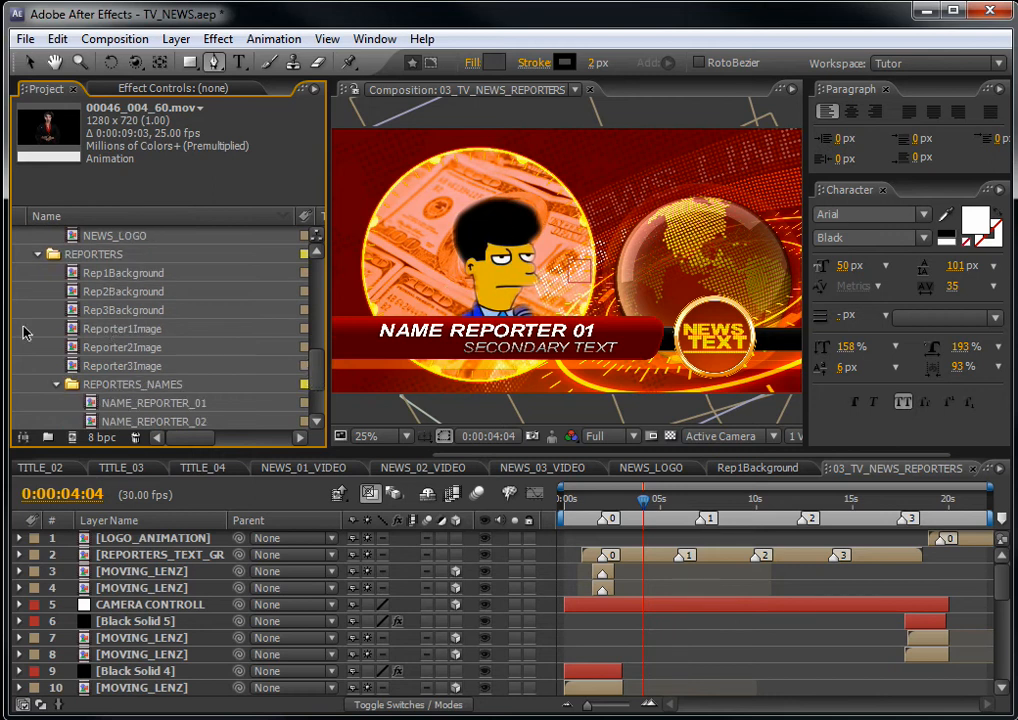
left_click(108, 337)
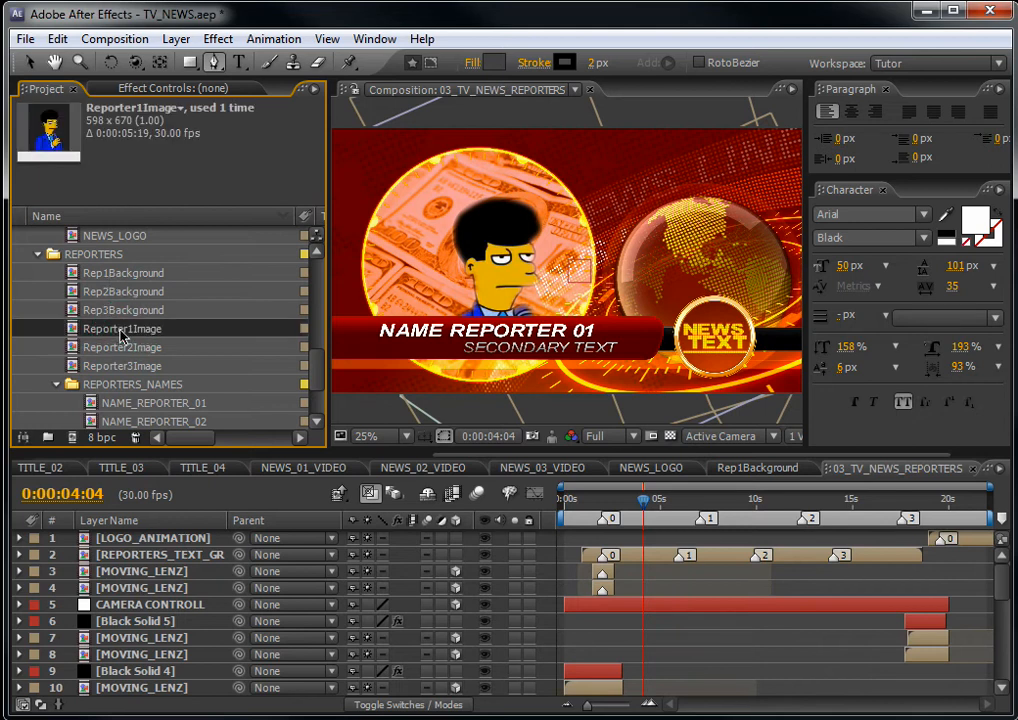
double_click(120, 334)
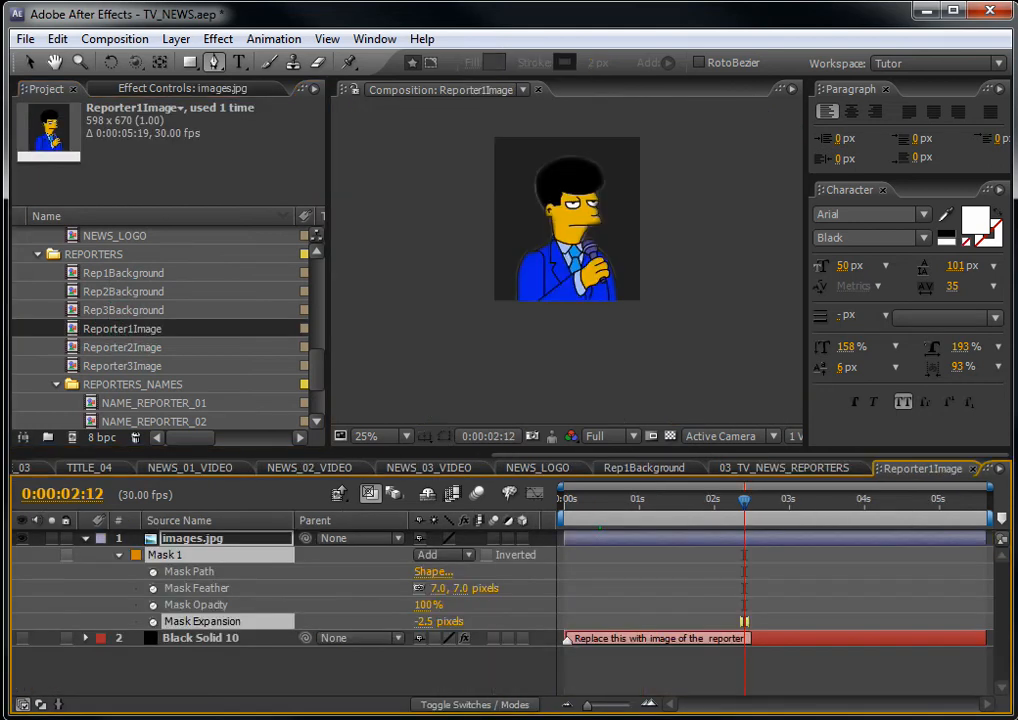
left_click(24, 545)
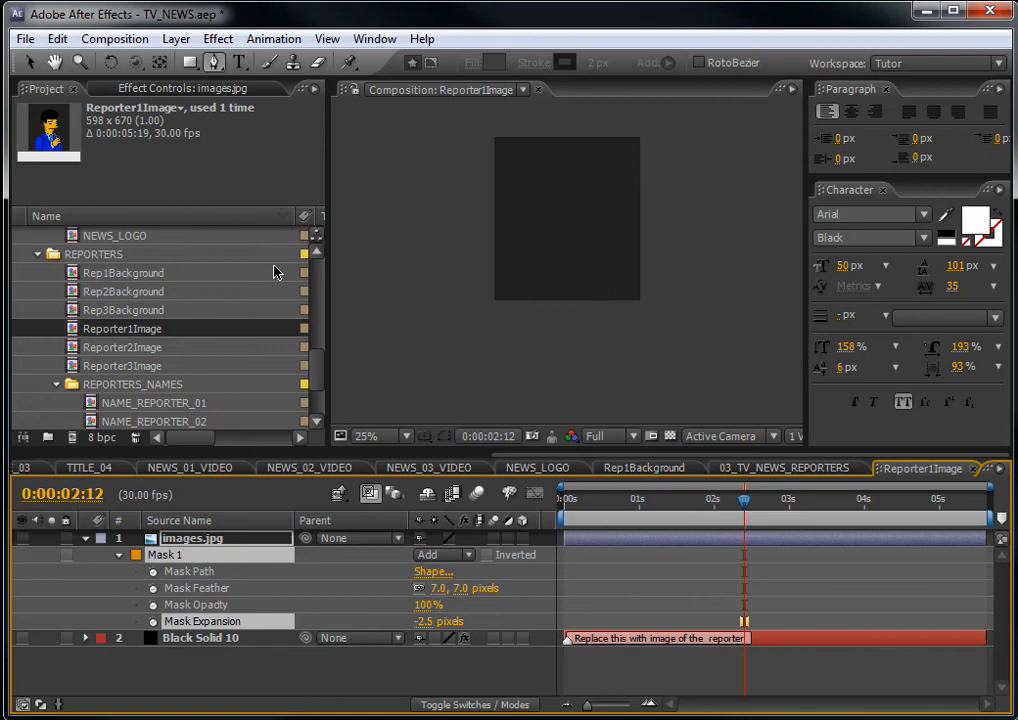
left_click_drag(318, 397, 316, 301)
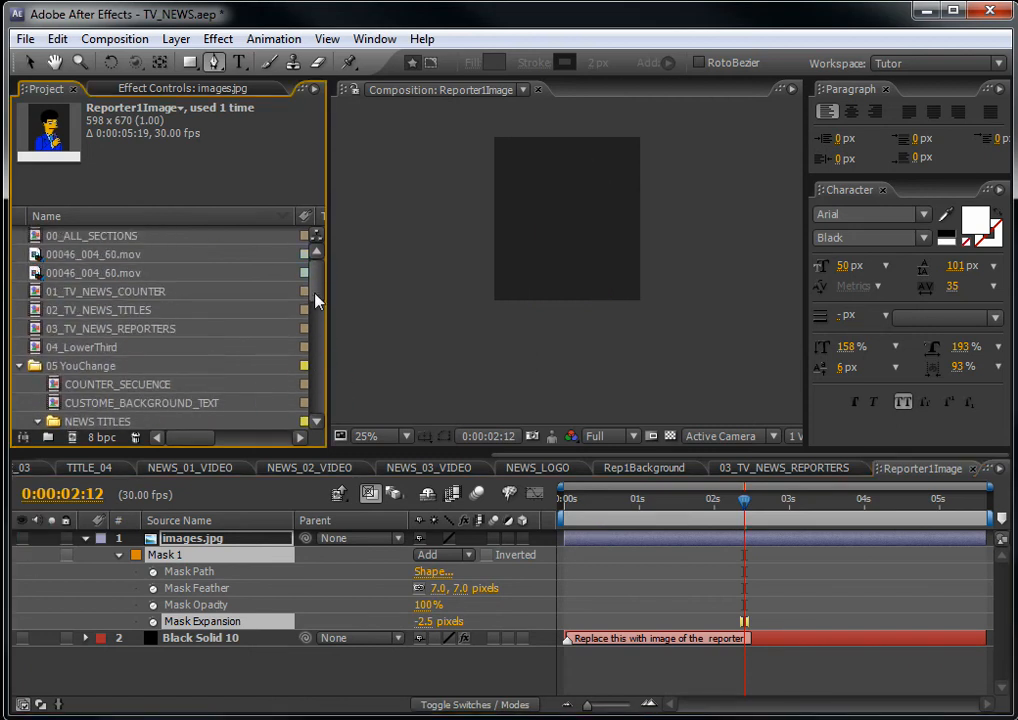
left_click(64, 258)
left_click_drag(205, 302, 197, 540)
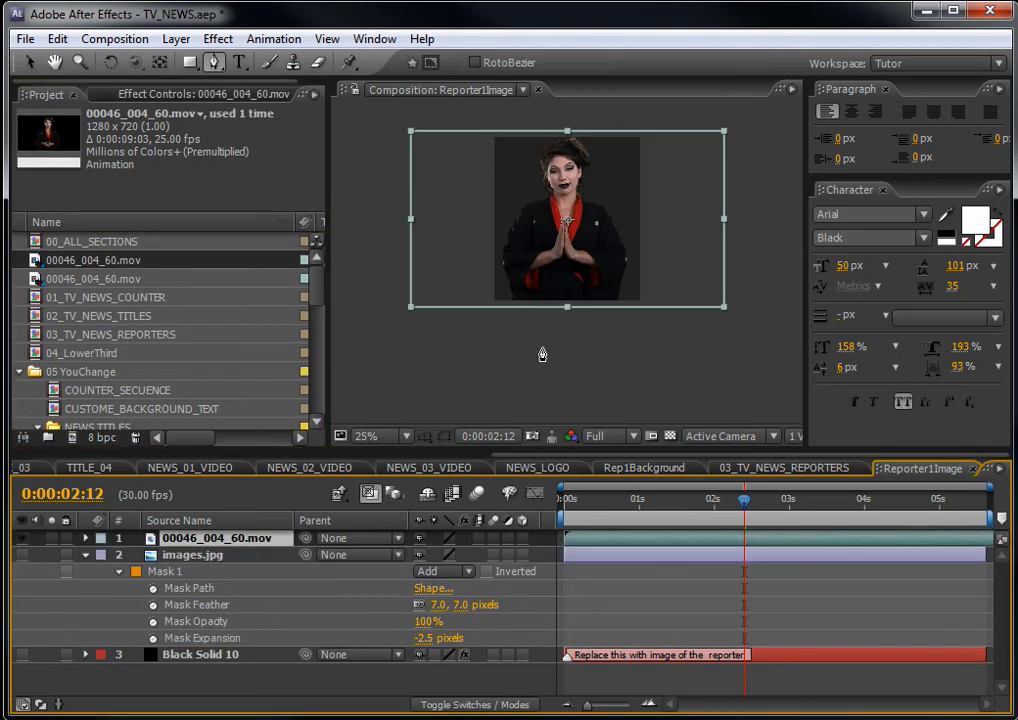
left_click_drag(578, 510, 793, 519)
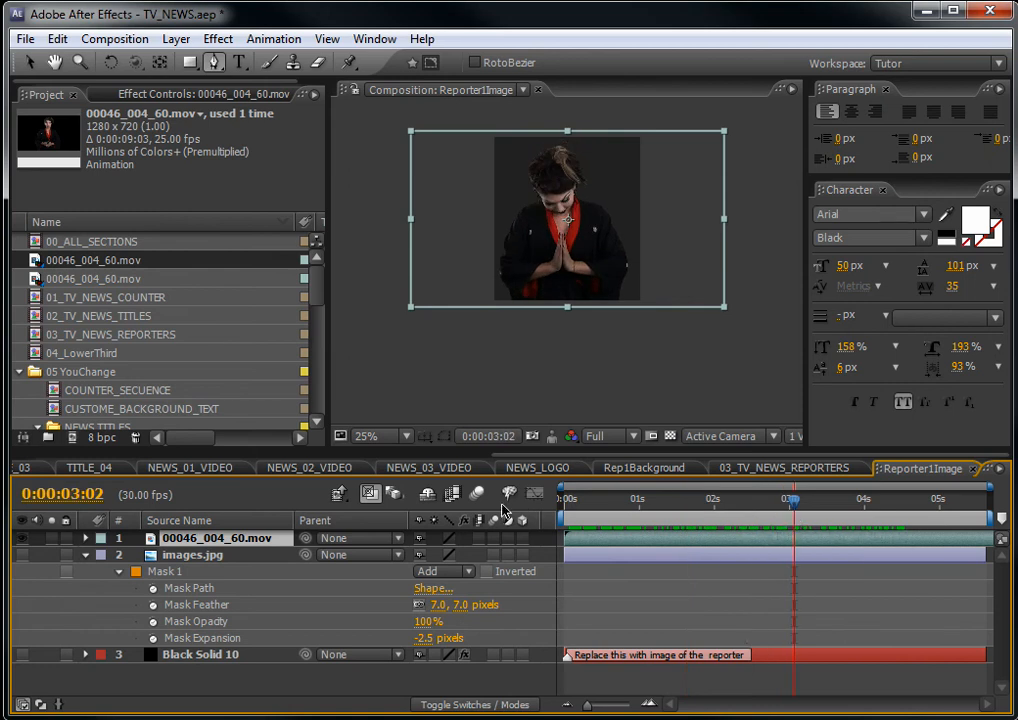
- Reopen 03_TV_NEWS_REPORTERS at Quarter resolution and scrub to 0:00:06:05 to check the video reporter in the circle
double_click(112, 334)
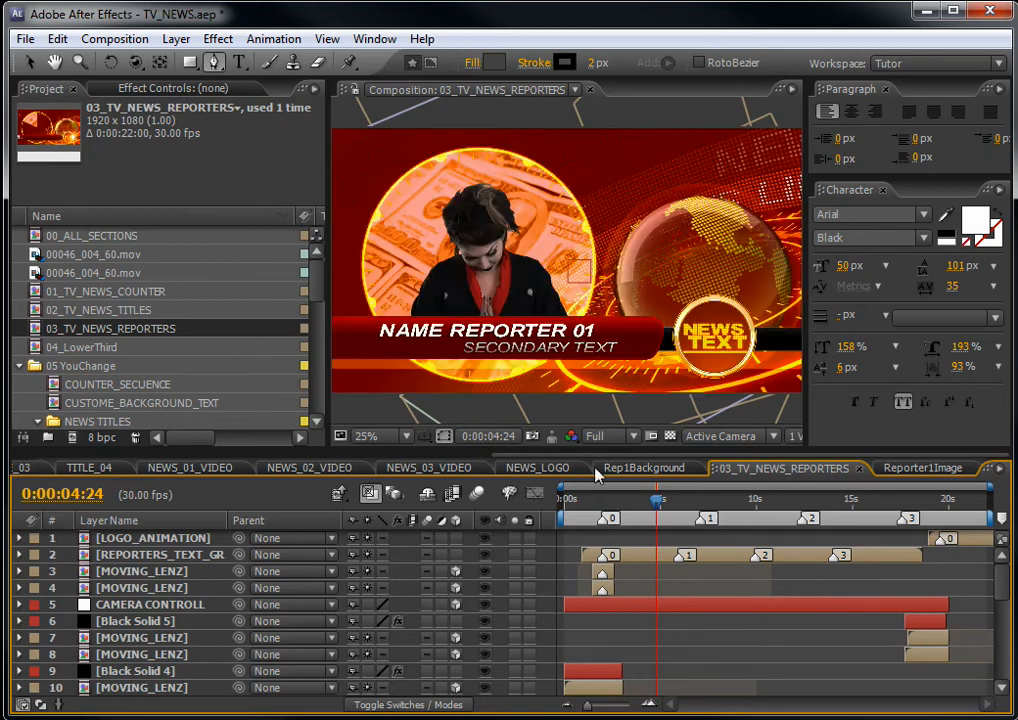
left_click(605, 436)
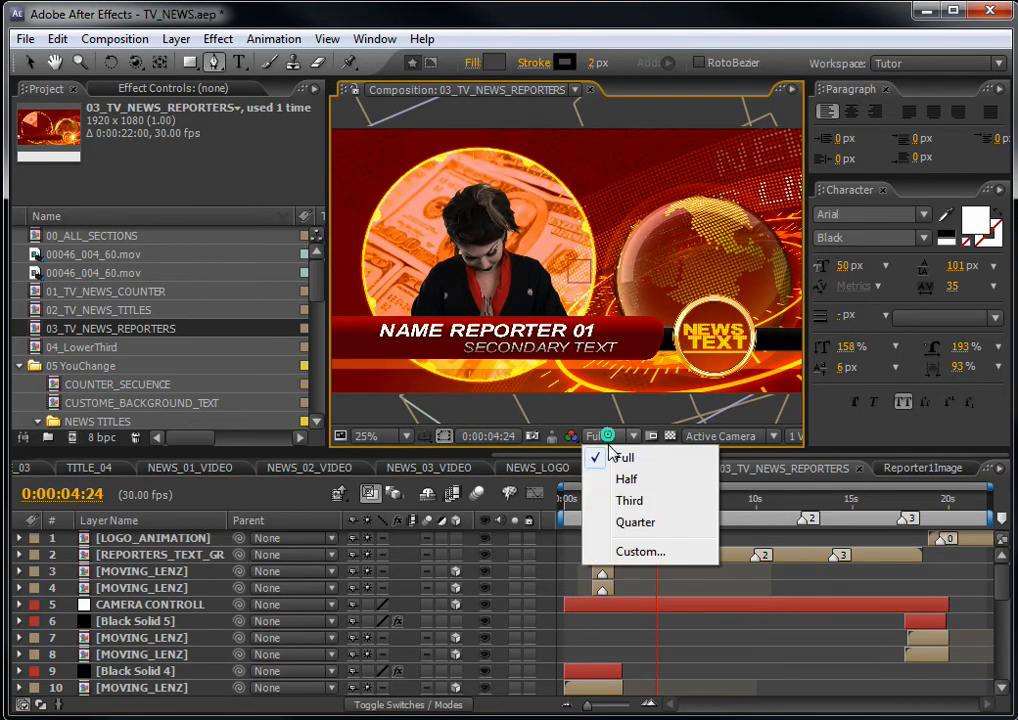
left_click(635, 522)
left_click(653, 500)
left_click_drag(644, 507, 682, 498)
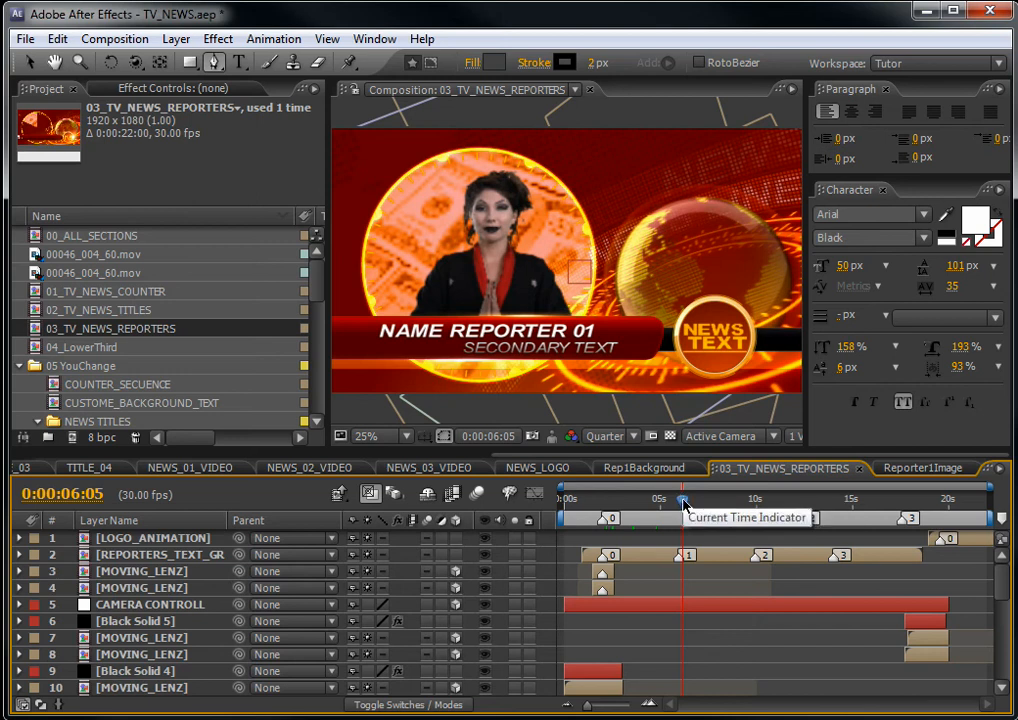
mouse_move(684, 503)
left_mouse_down()
mouse_move(698, 504)
mouse_move(674, 512)
mouse_move(682, 514)
left_mouse_up()
- Open the NAME_REPORTER_01 composition from the REPORTERS_NAMES folder and move to 0:00:02:26 to view its texts
left_click_drag(318, 290, 319, 390)
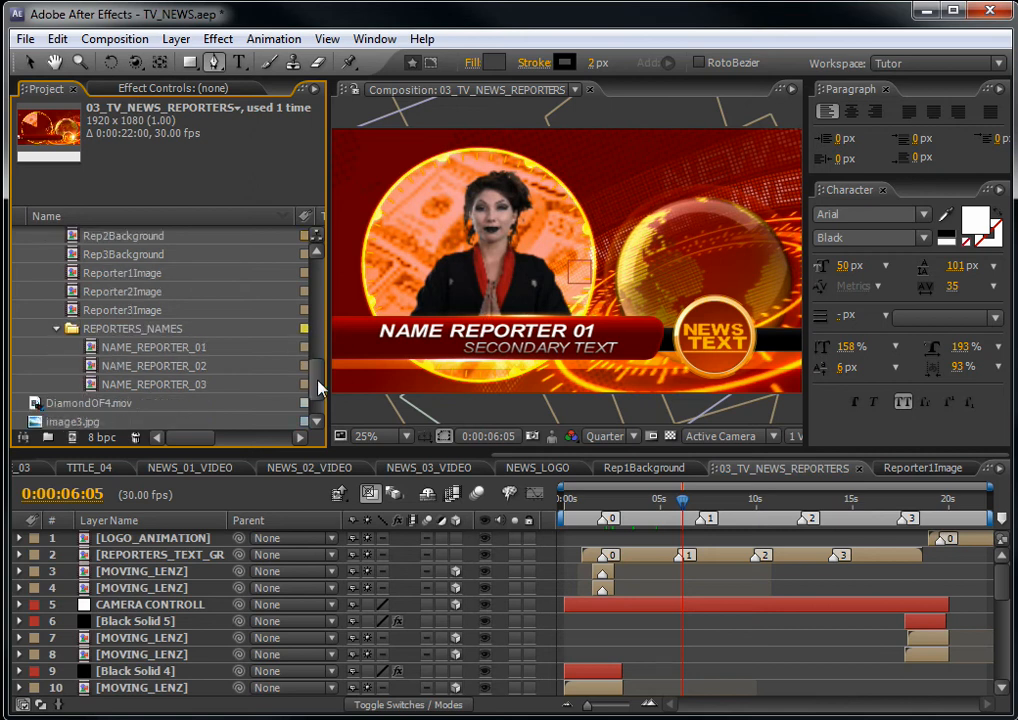
left_click(128, 328)
left_click(145, 349)
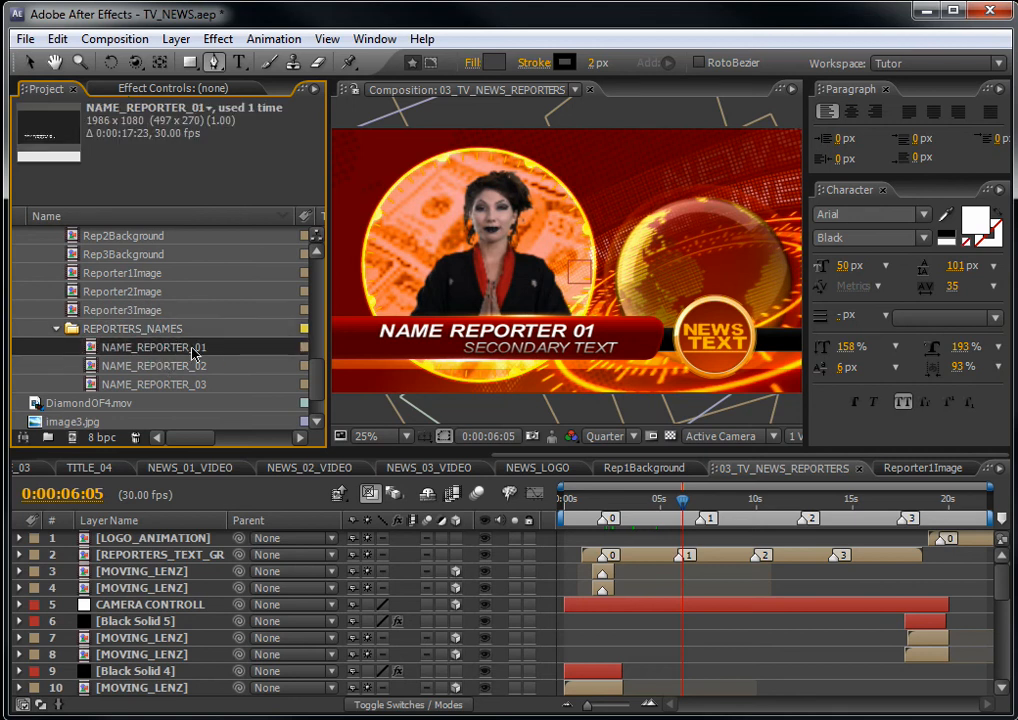
double_click(193, 350)
left_click_drag(591, 500, 633, 512)
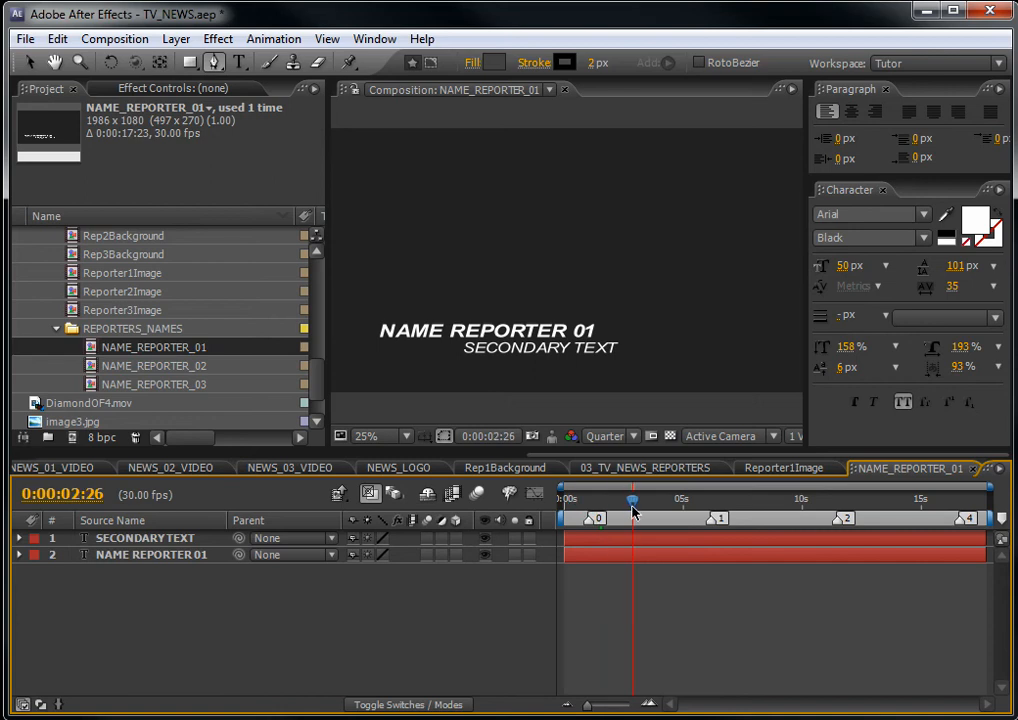
- Open the text of the SECONDARY TEXT layer and the NAME REPORTER 01 layer for editing
left_click(130, 552)
left_click(133, 541)
double_click(133, 540)
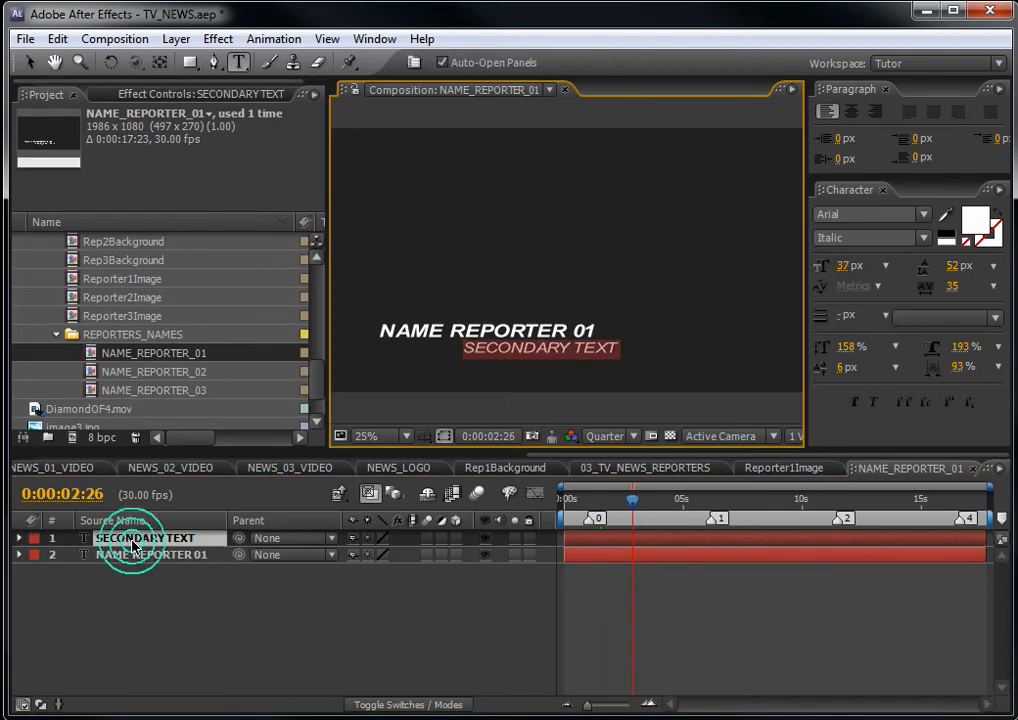
left_click(140, 592)
double_click(145, 556)
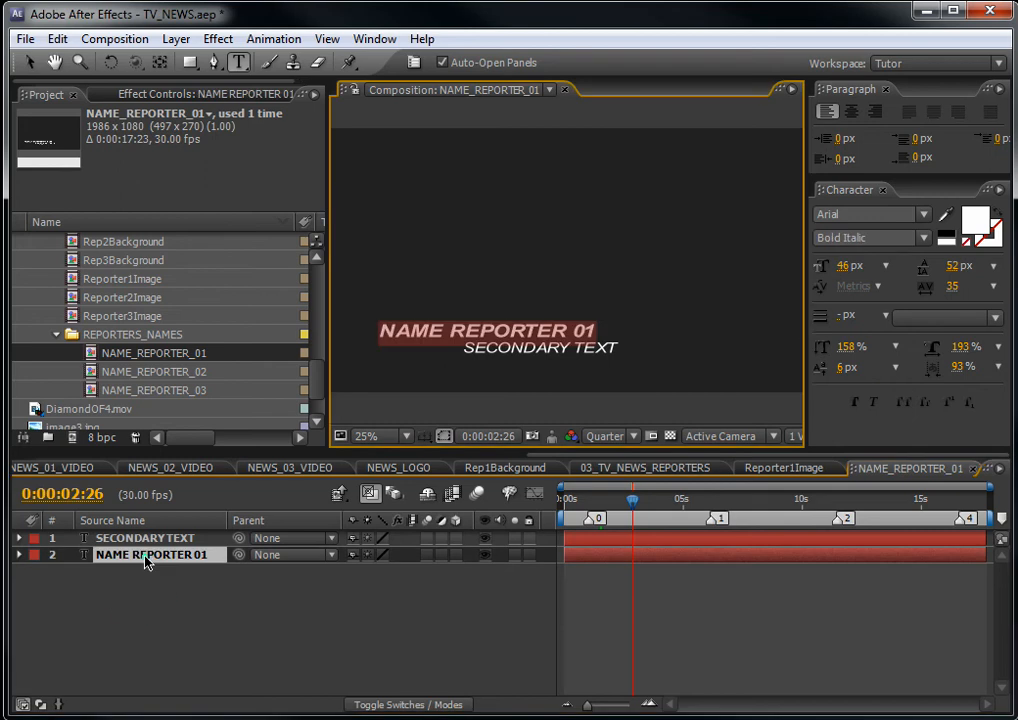
- Leave text editing and look through the Rep1Background, Rep2Background and Rep3Background compositions in the REPORTERS folder
left_click(205, 640)
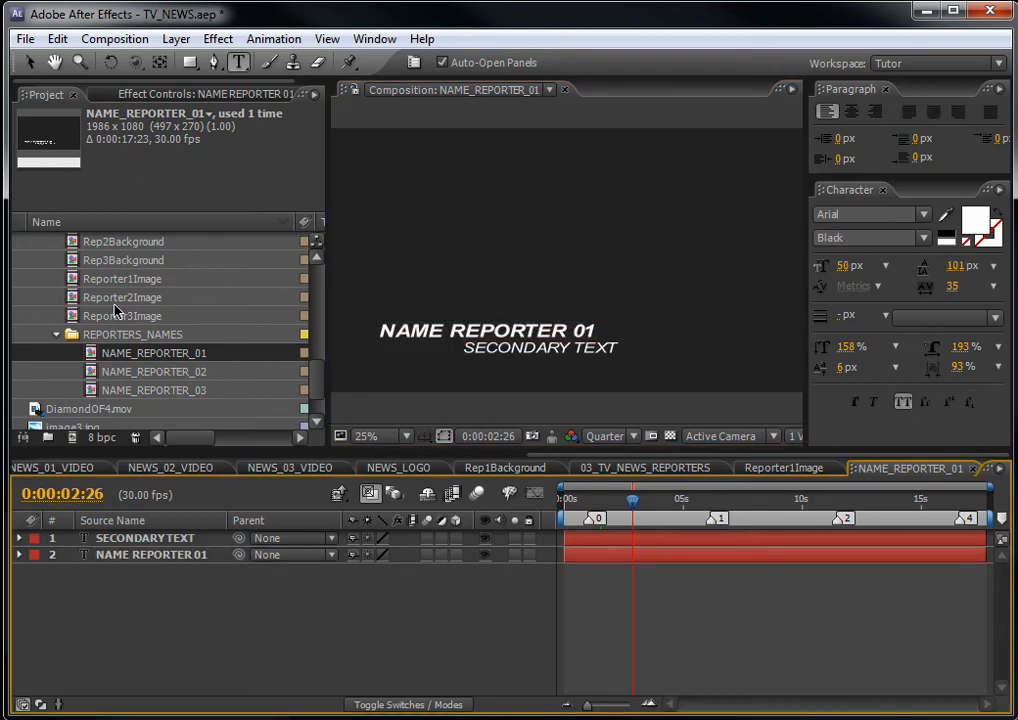
scroll(316, 368, "up", 3)
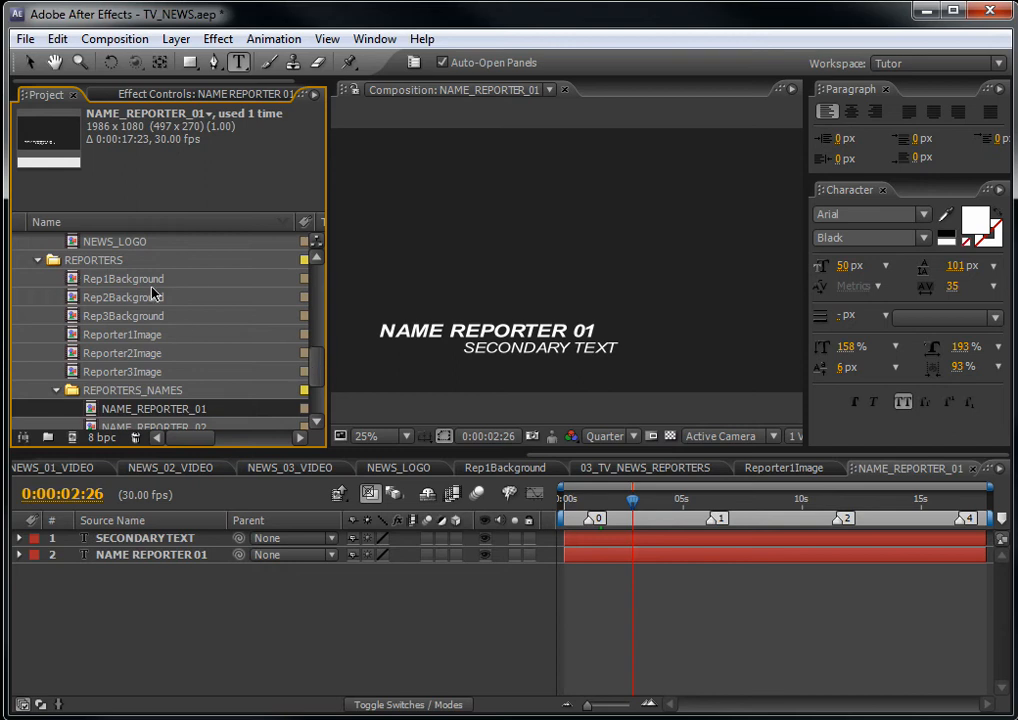
left_click(110, 282)
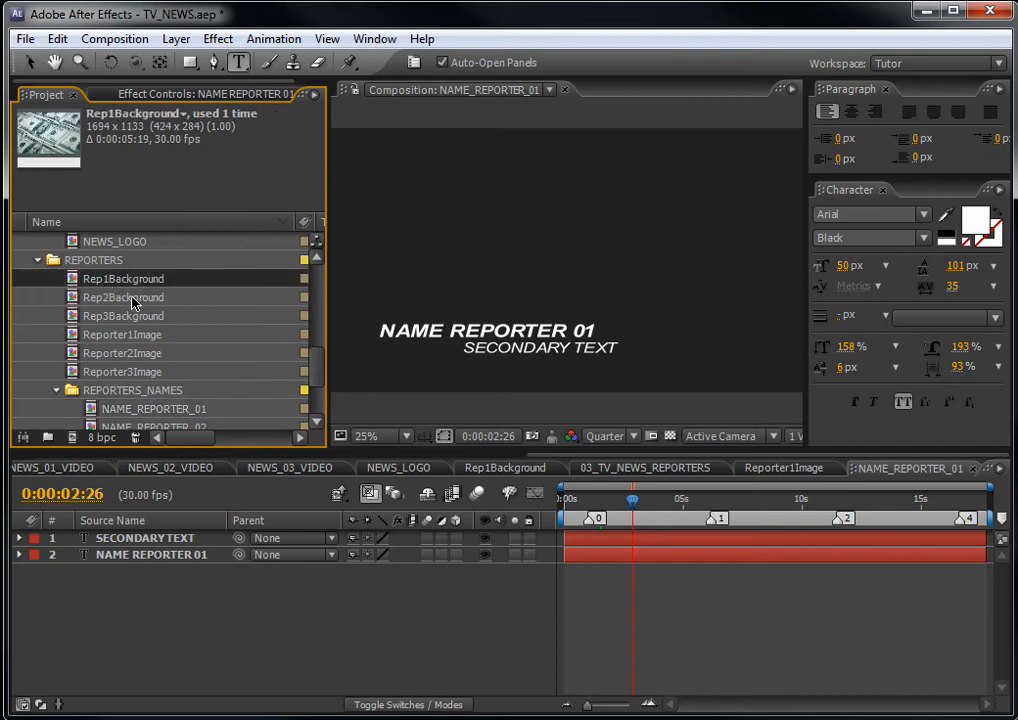
left_click(97, 300)
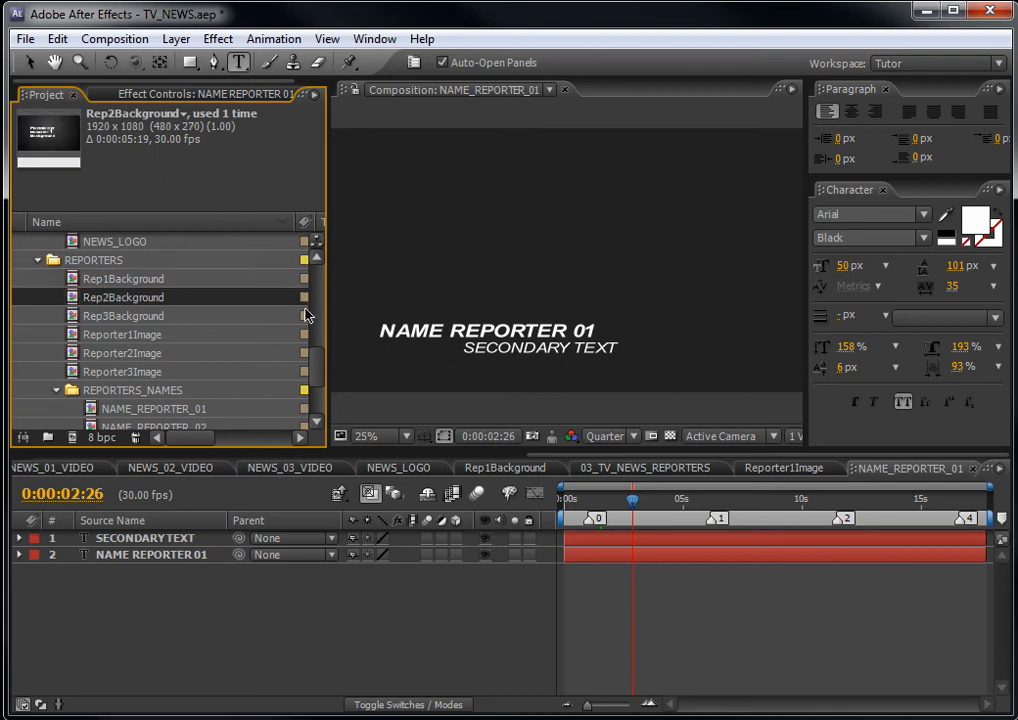
left_click(134, 318)
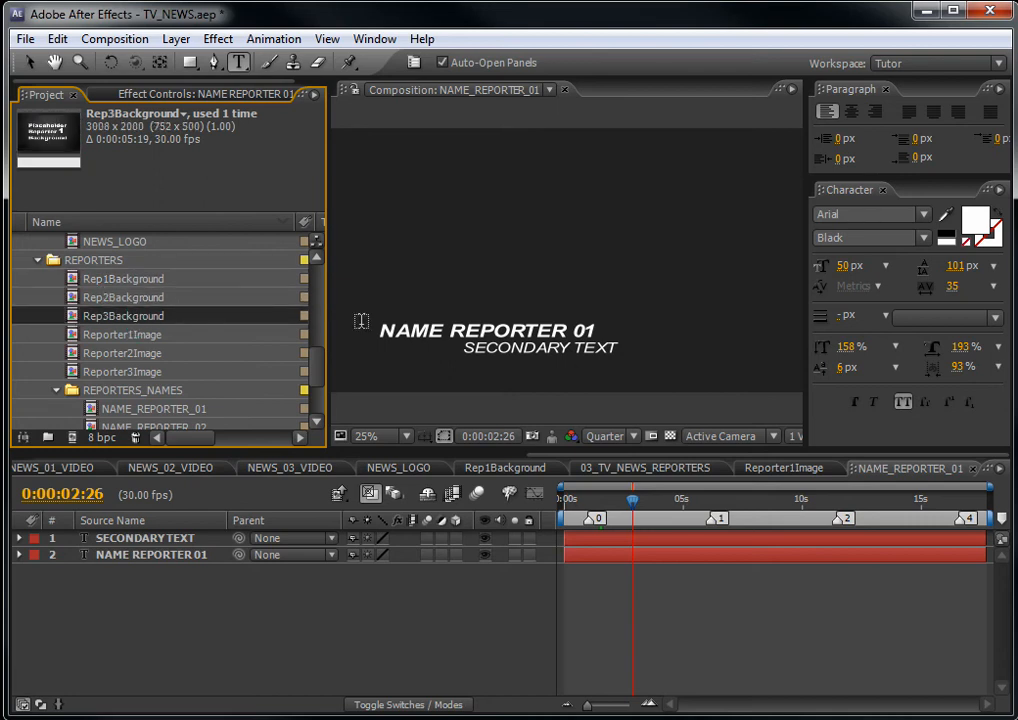
- Look through the Reporter2Image, Reporter3Image, NAME_REPORTER_02 and NAME_REPORTER_03 compositions in the project
left_click(120, 355)
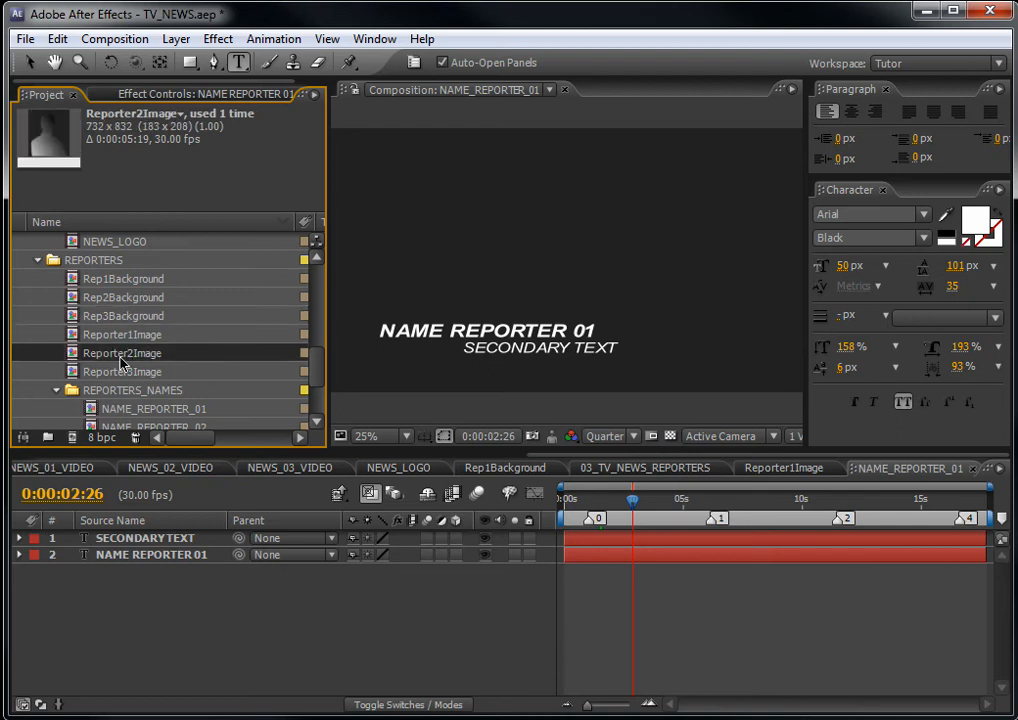
left_click(113, 372)
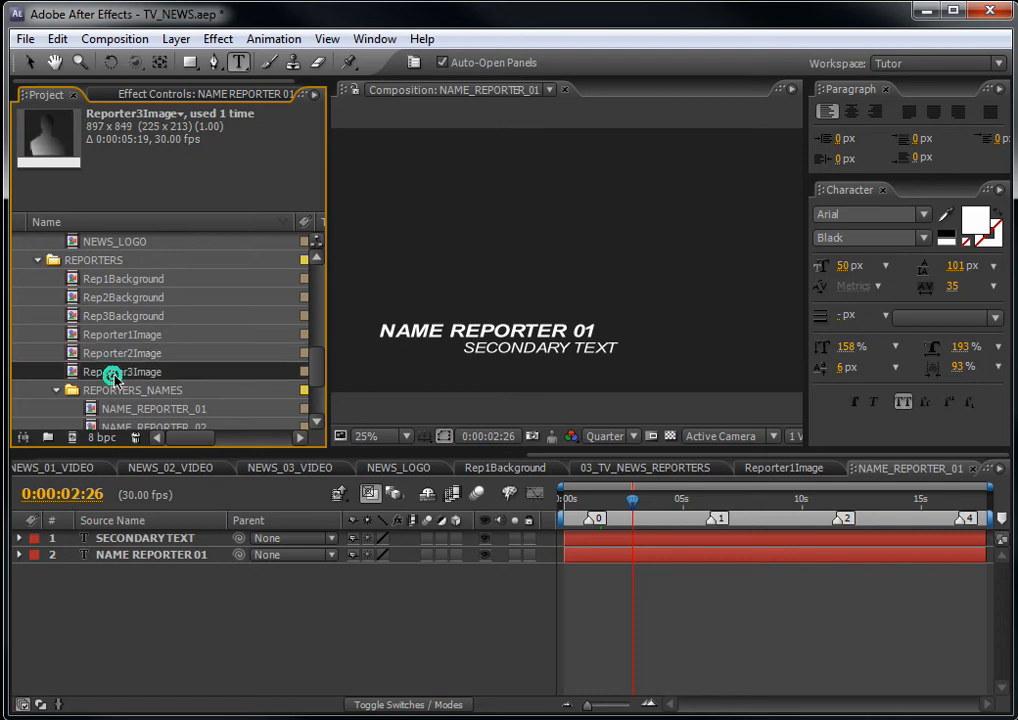
scroll(227, 380, "down", 3)
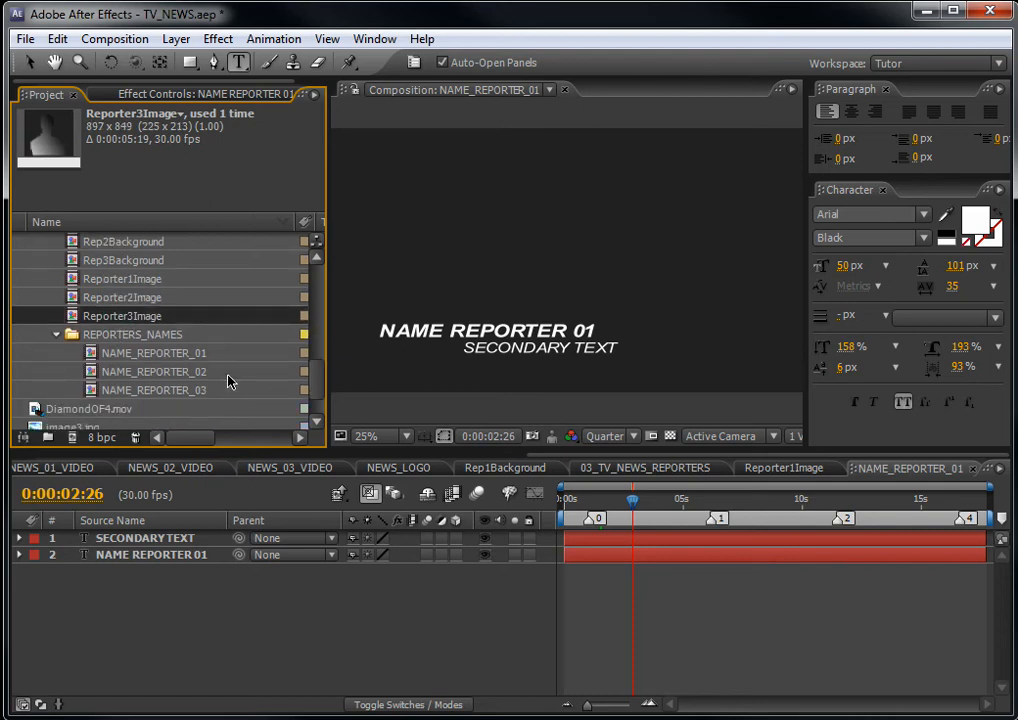
left_click(118, 371)
left_click(176, 390)
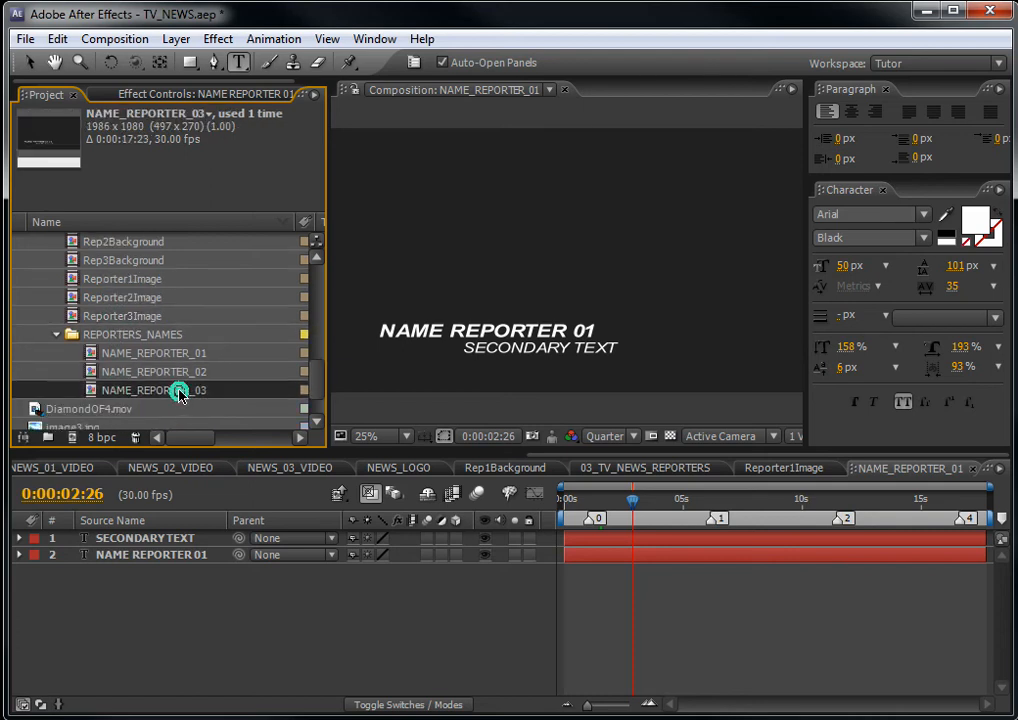
- Open the 04_LowerThird composition and resize the panels to widen the viewer and give the timeline more height
left_click_drag(313, 397, 316, 405)
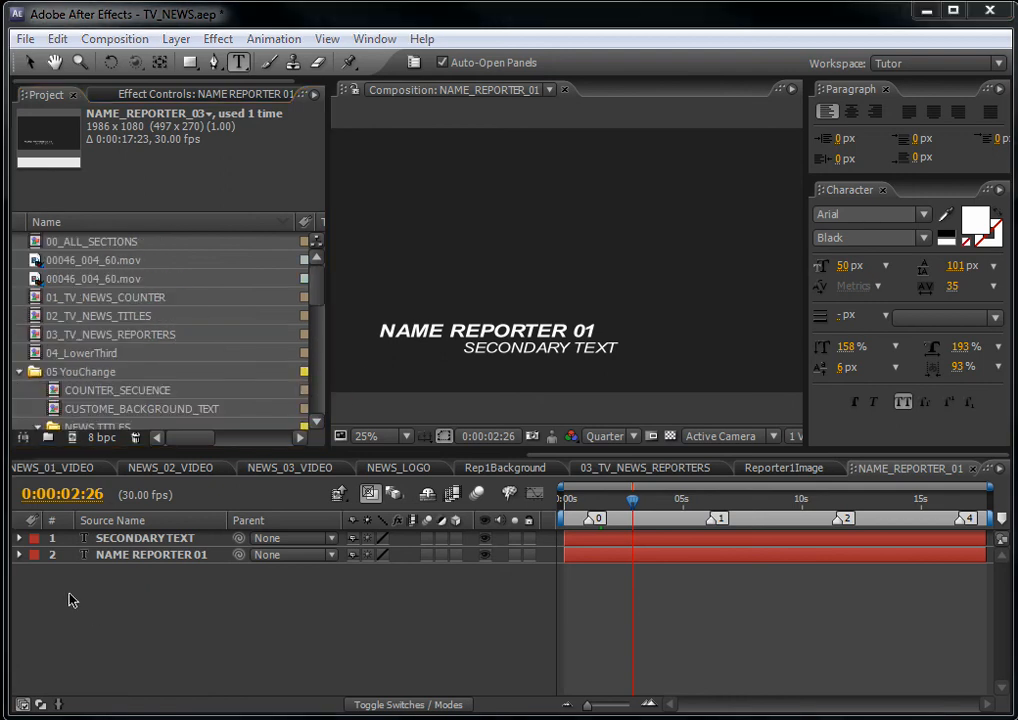
left_click(84, 355)
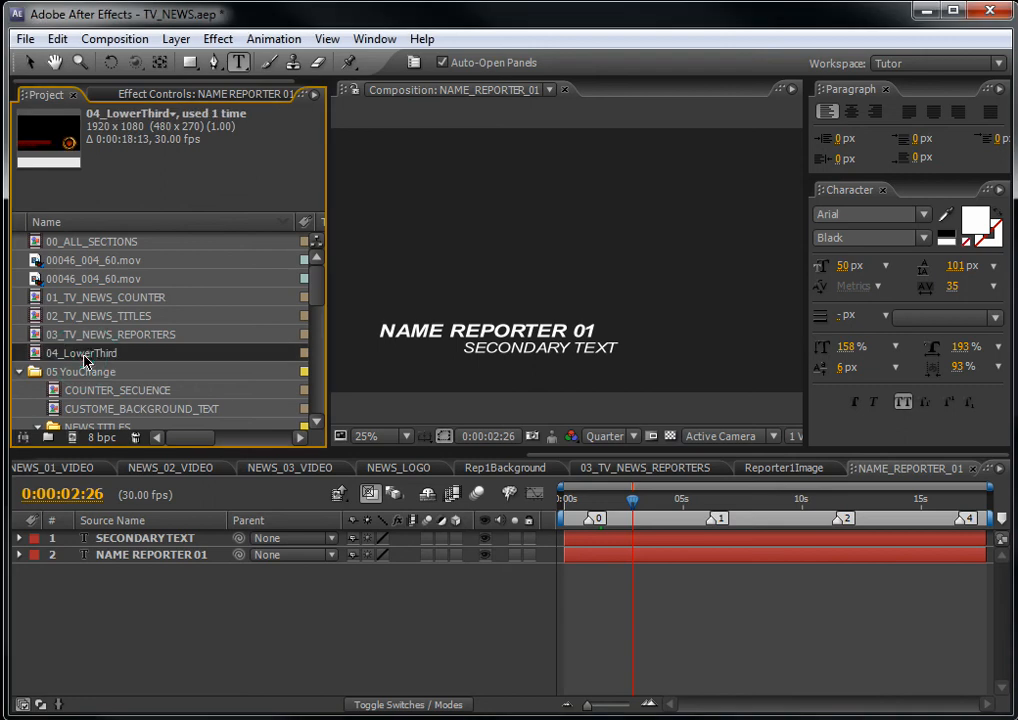
double_click(88, 355)
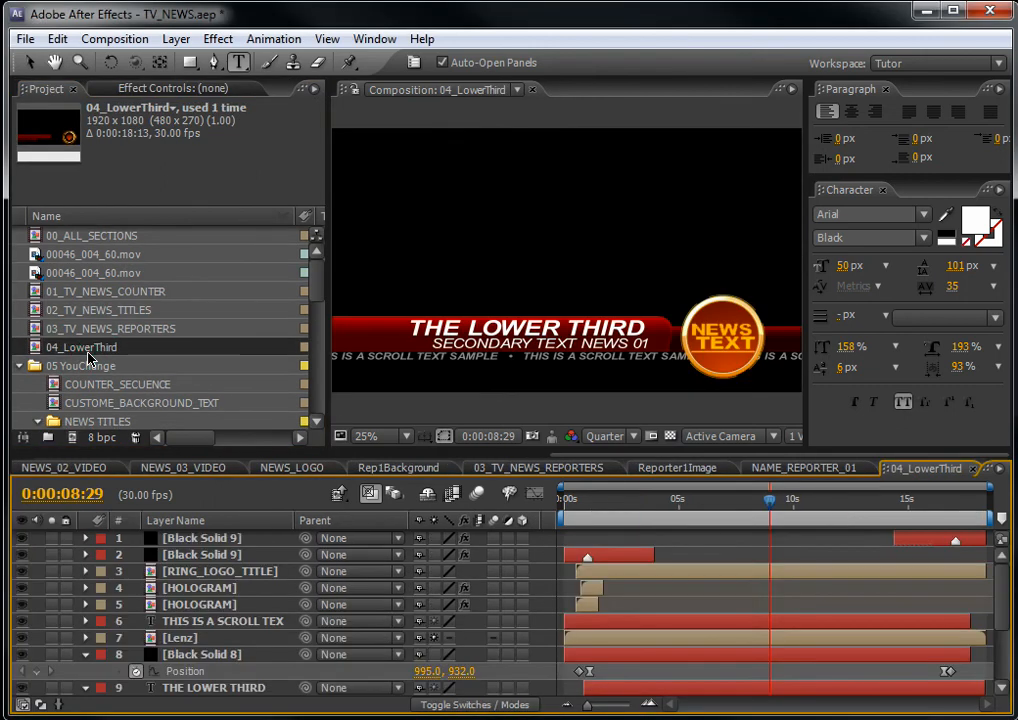
left_click_drag(328, 395, 207, 395)
left_click_drag(402, 447, 527, 387)
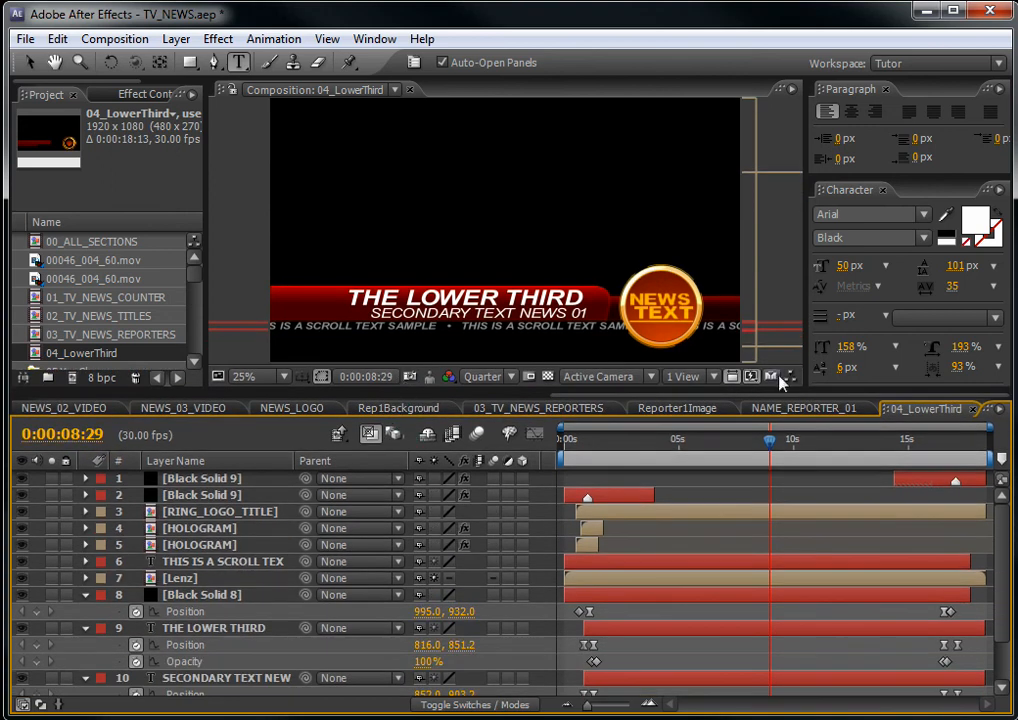
left_click_drag(809, 300, 839, 300)
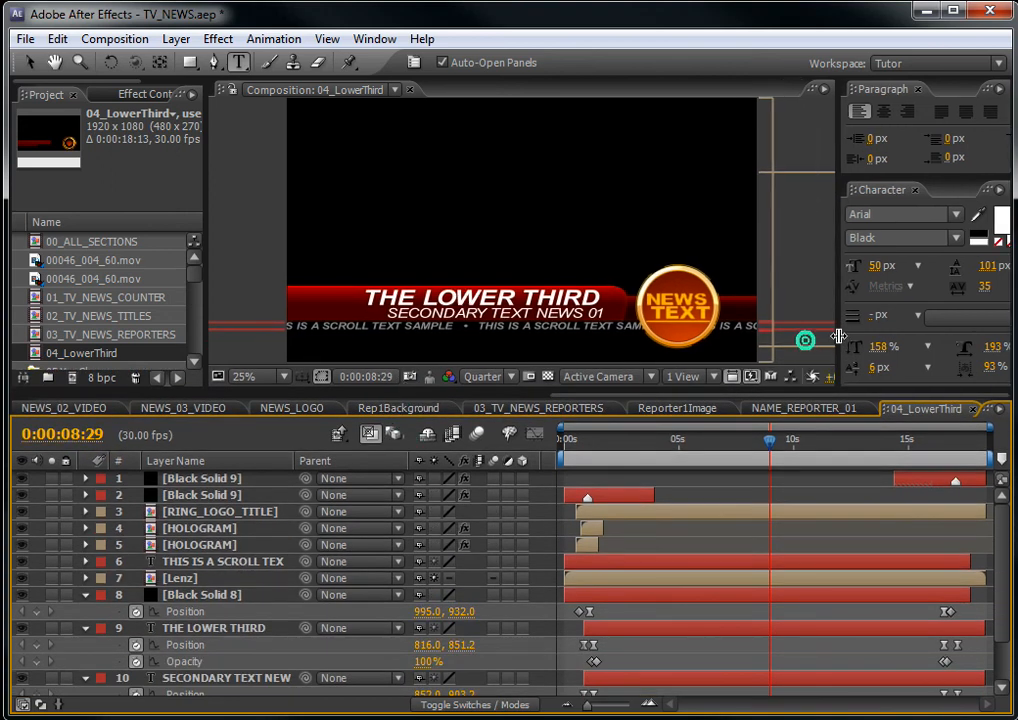
- Scrub the lower third to 0:00:03:07 and open the text of the scroll text layer for editing
left_click(580, 448)
left_click_drag(580, 452, 640, 450)
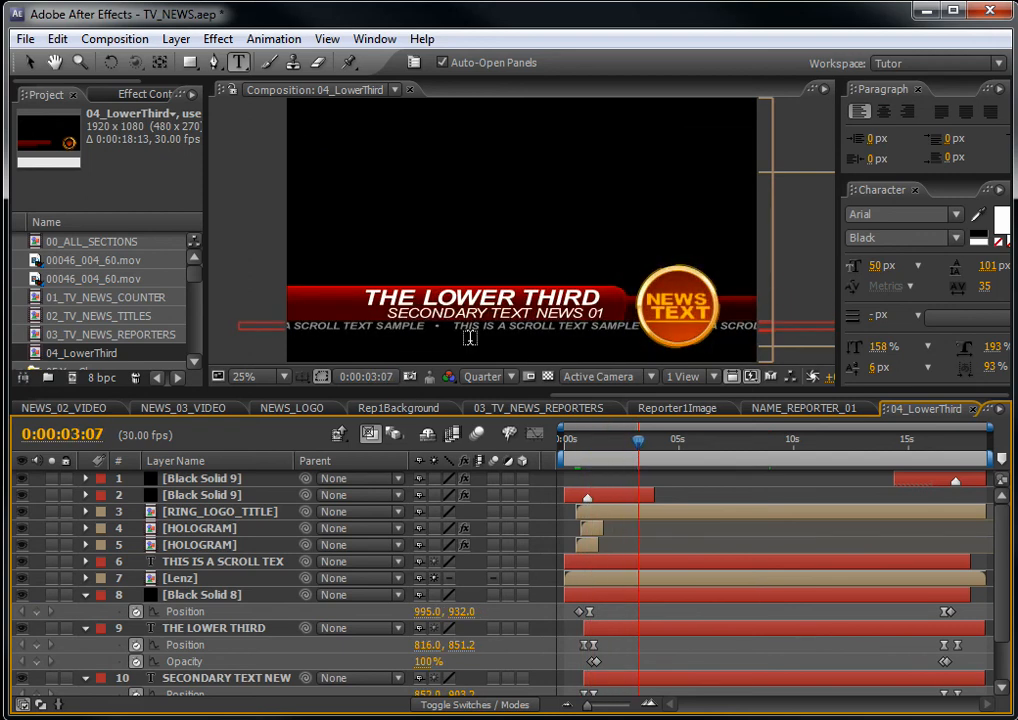
left_click(205, 564)
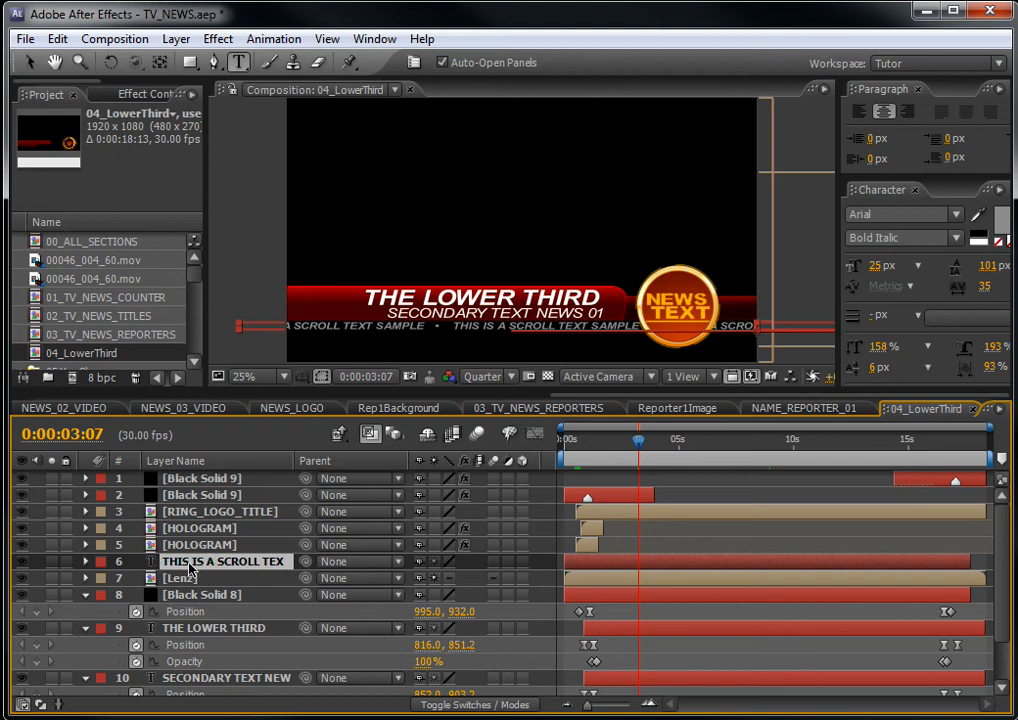
double_click(258, 569)
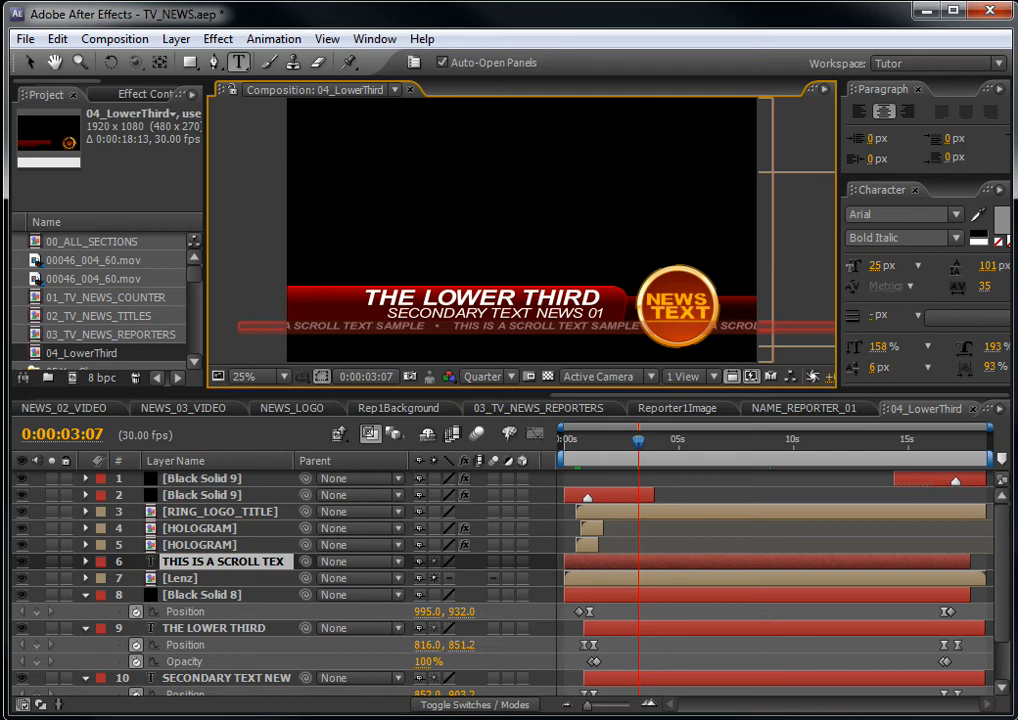
- Open the text of the THE LOWER THIRD layer and the secondary text layer for editing
left_click_drag(1007, 543, 1003, 586)
left_click(211, 573)
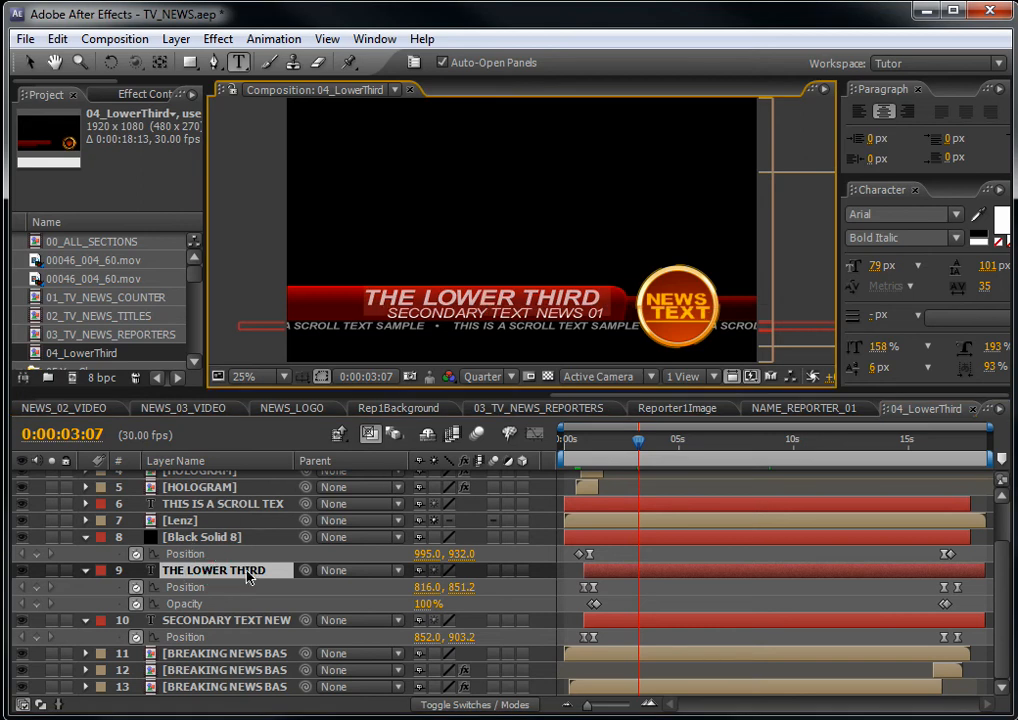
left_click(211, 621)
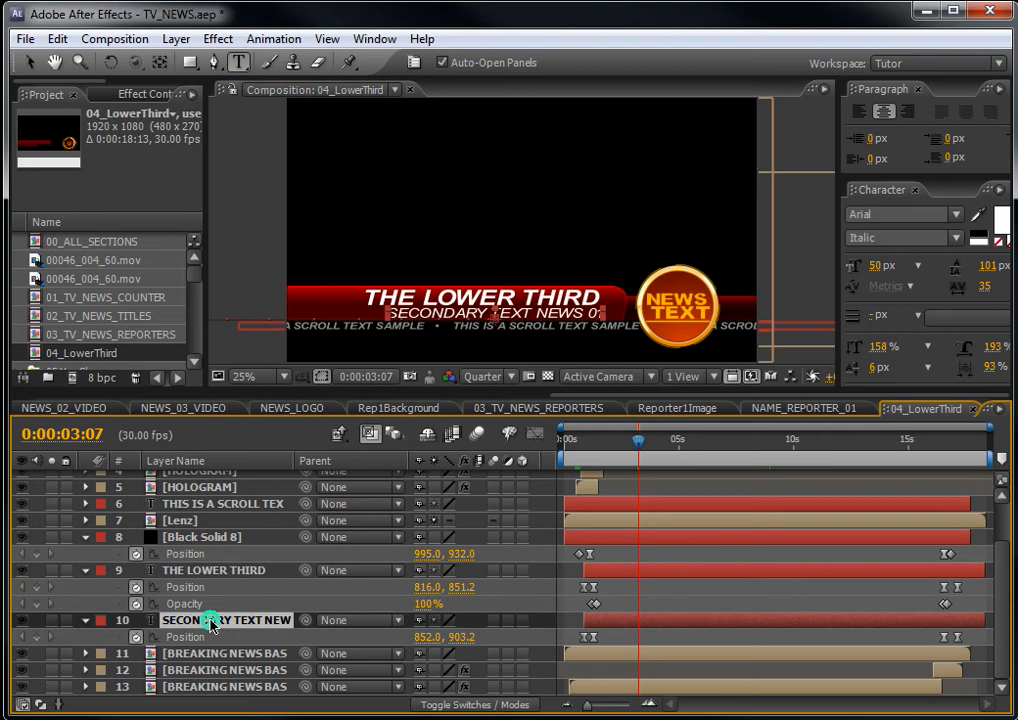
double_click(211, 623)
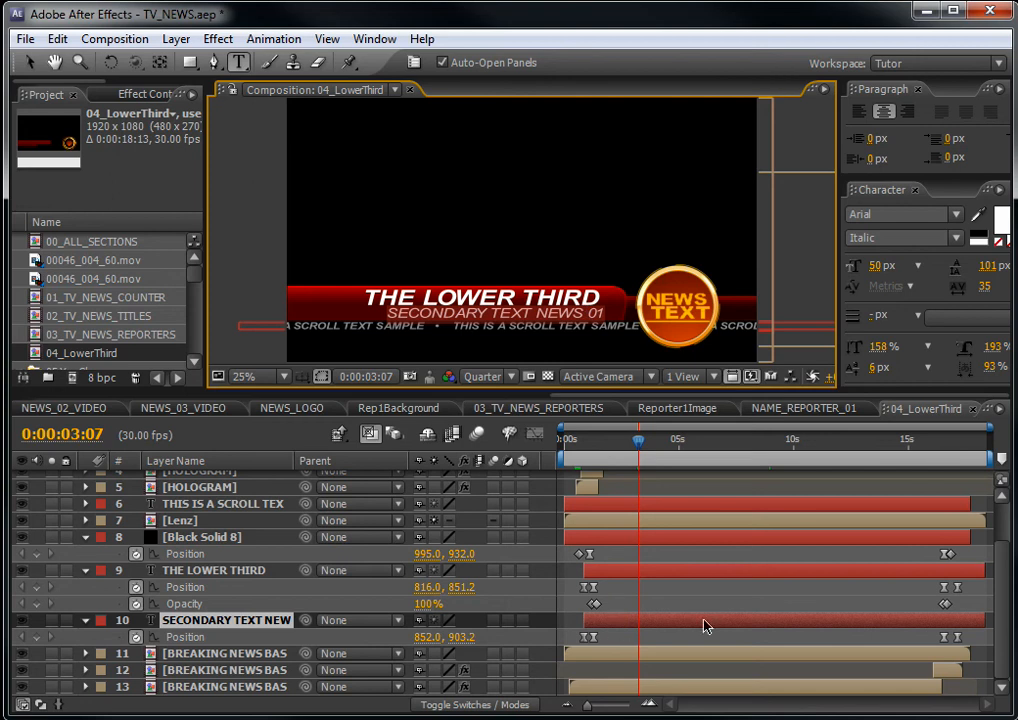
left_click_drag(1005, 605, 1014, 535)
scroll(797, 500, "down", 3)
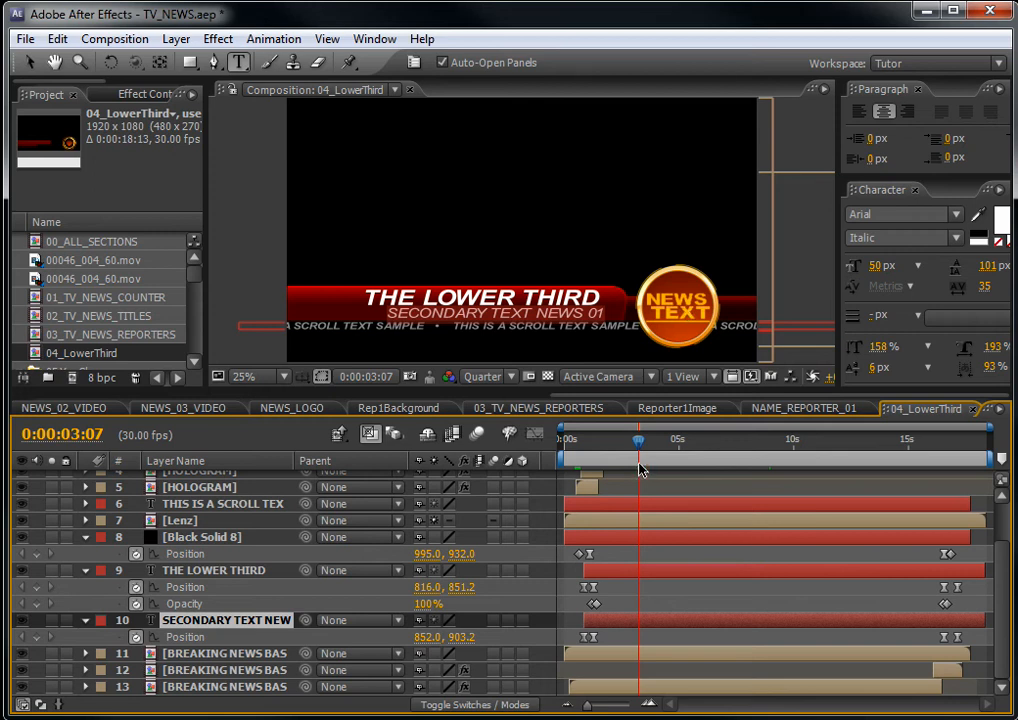
- Add 00046_004_60.mov as the bottom layer of 04_LowerThird and preview it behind the graphics up to 0:00:08:21
left_click_drag(598, 455, 648, 455)
left_click_drag(196, 271, 198, 267)
left_click(62, 260)
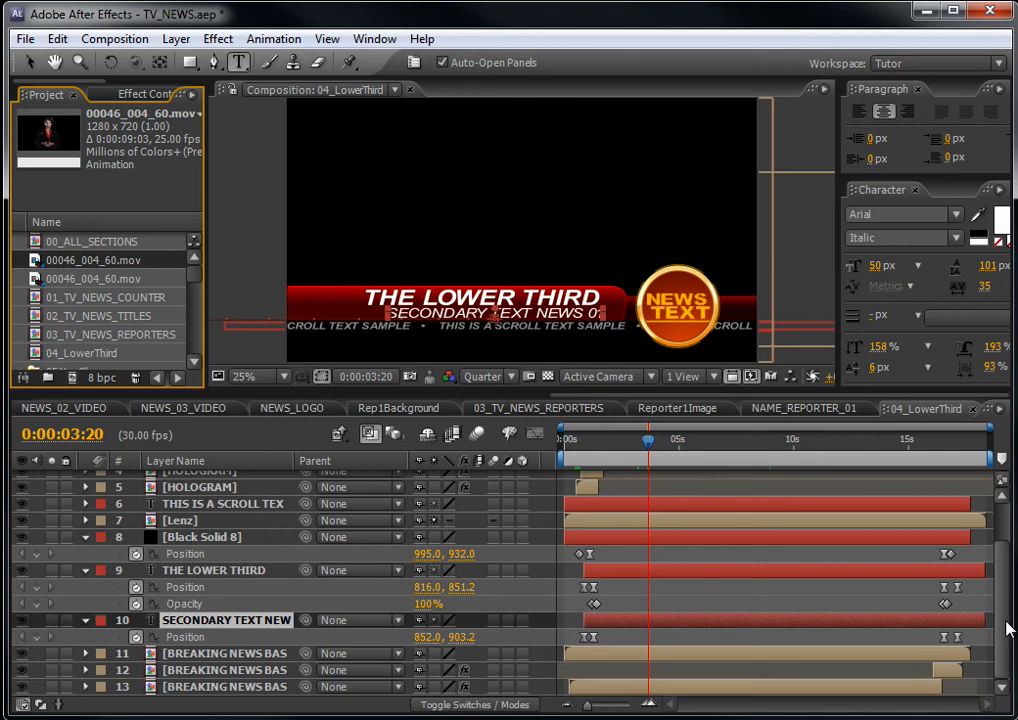
left_click_drag(60, 265, 372, 693)
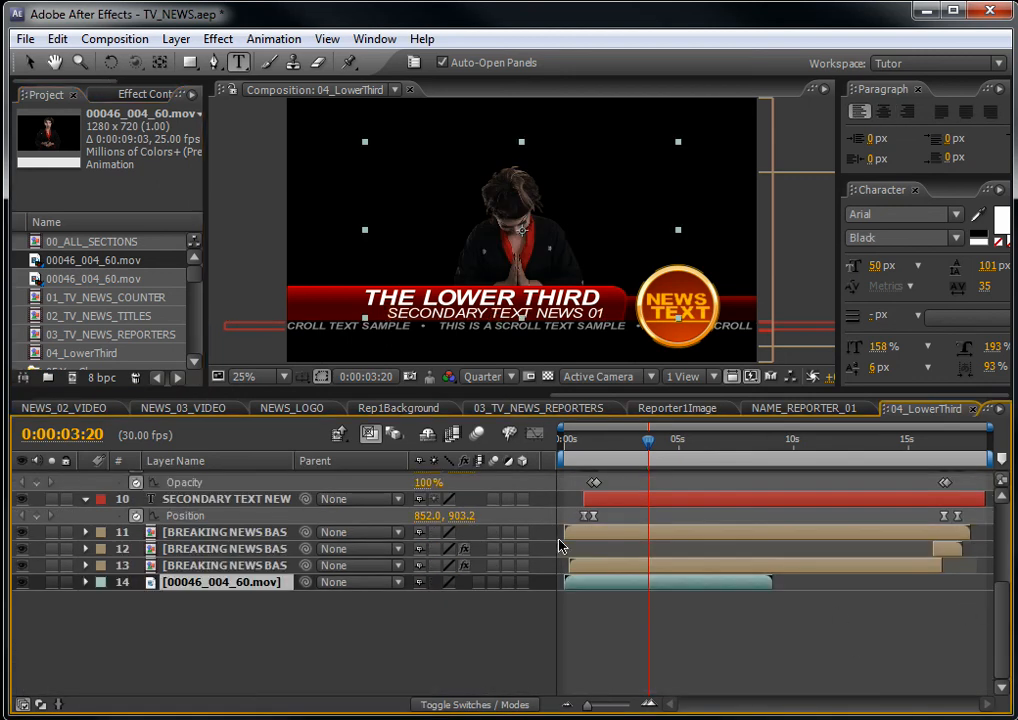
left_click_drag(567, 436, 765, 455)
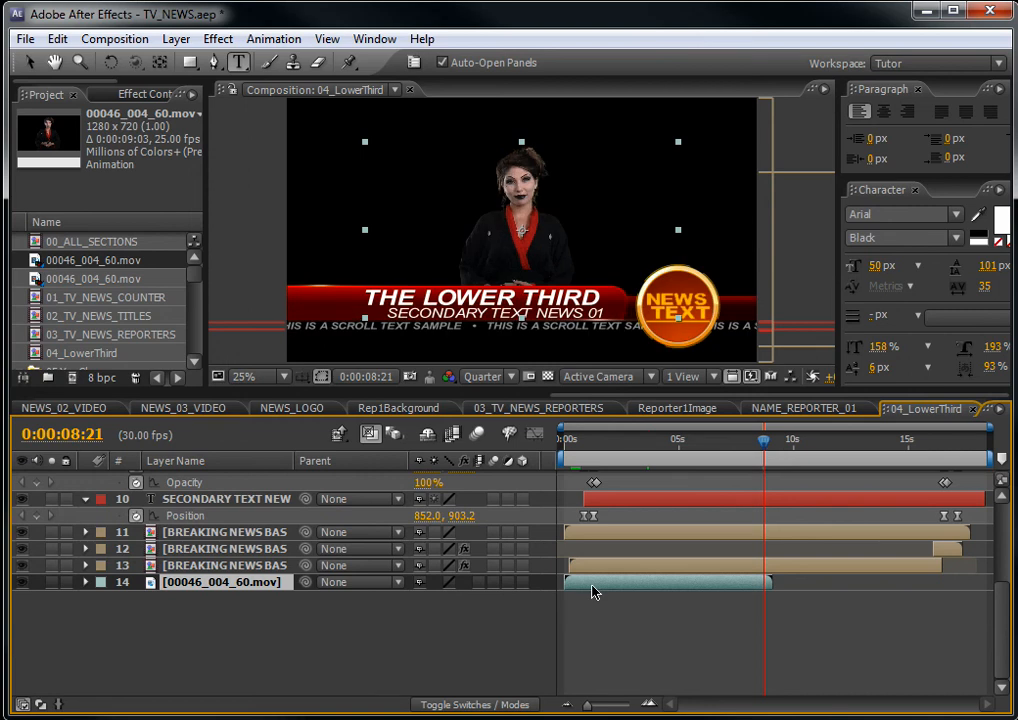
- Duplicate the 00046_004_60.mov layer, shift the copy to start where the original ends, and scrub to 0:00:17:16
scroll(591, 595, "up", 3)
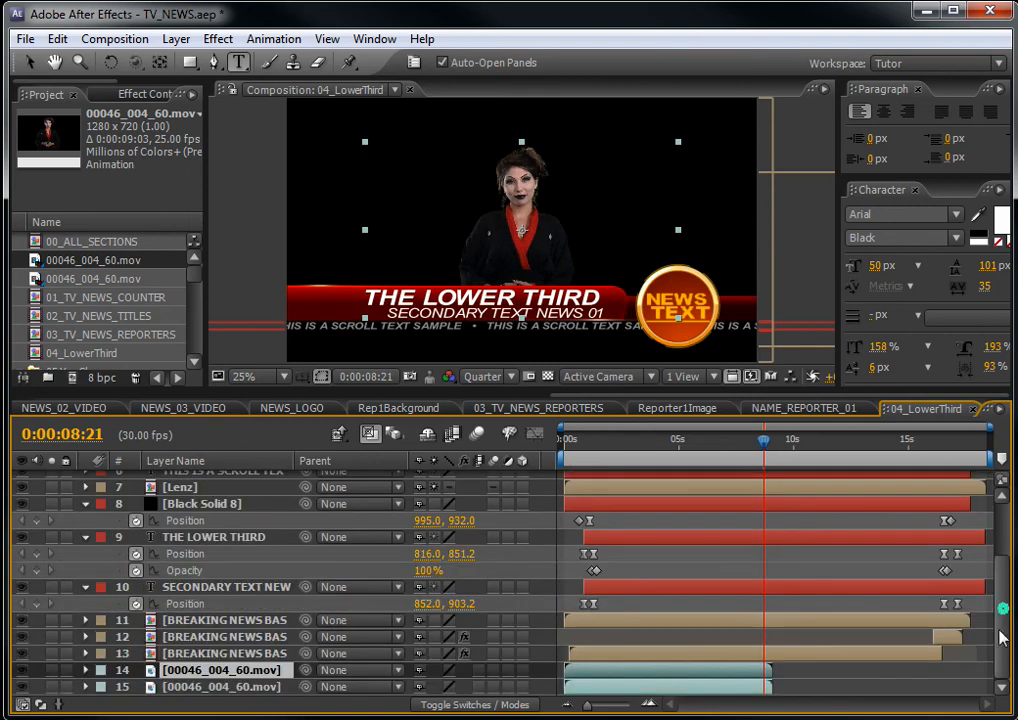
left_click_drag(679, 675, 883, 669)
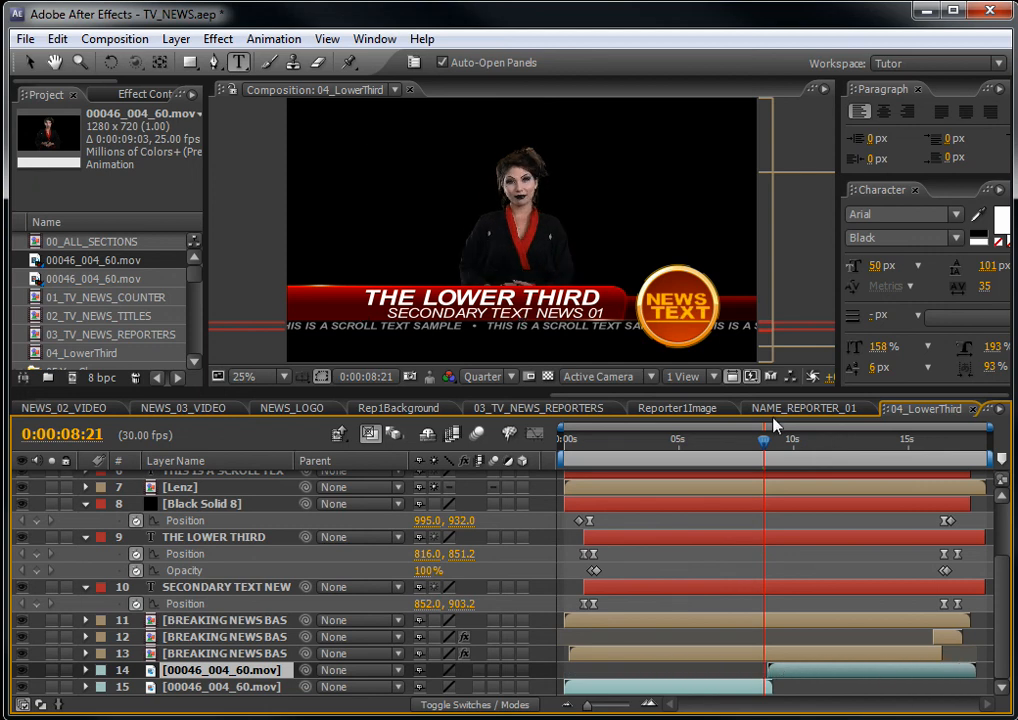
left_click_drag(763, 441, 966, 459)
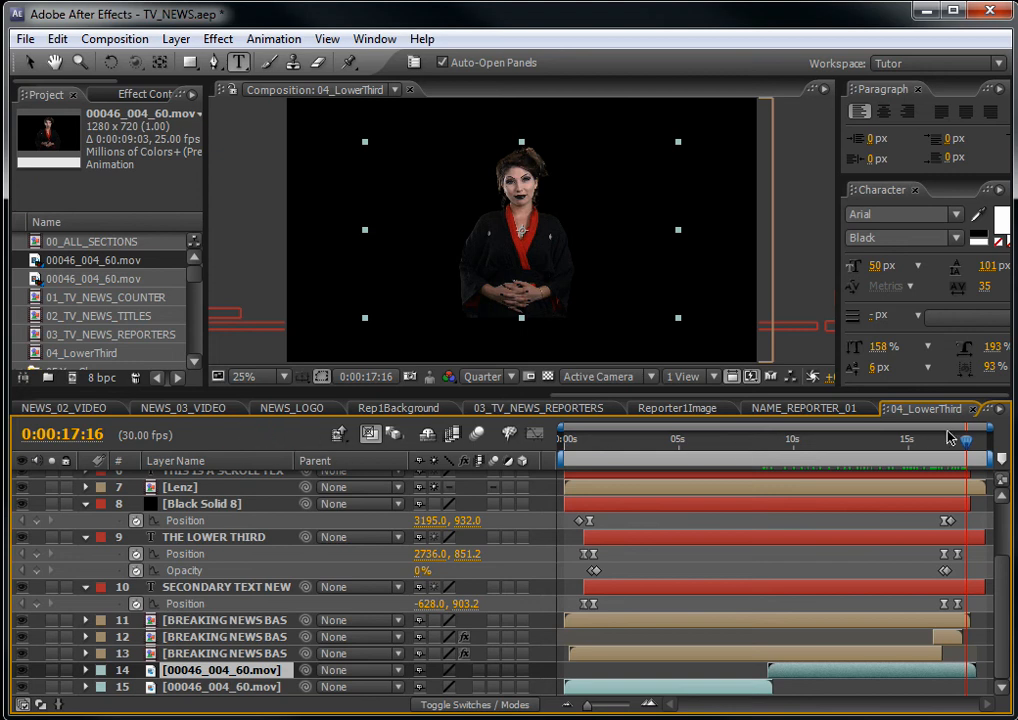
- Set the 04_LowerThird composition's duration to 0:01:18:13 and fit its whole length in the timeline
right_click(927, 415)
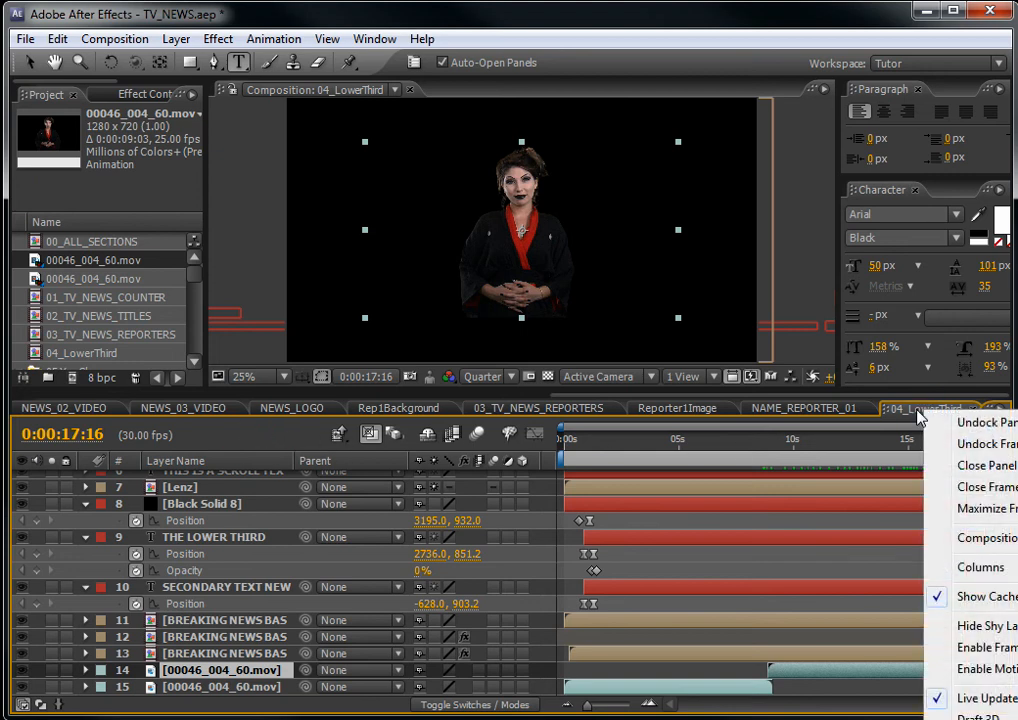
left_click(953, 541)
left_click_drag(405, 45, 222, 96)
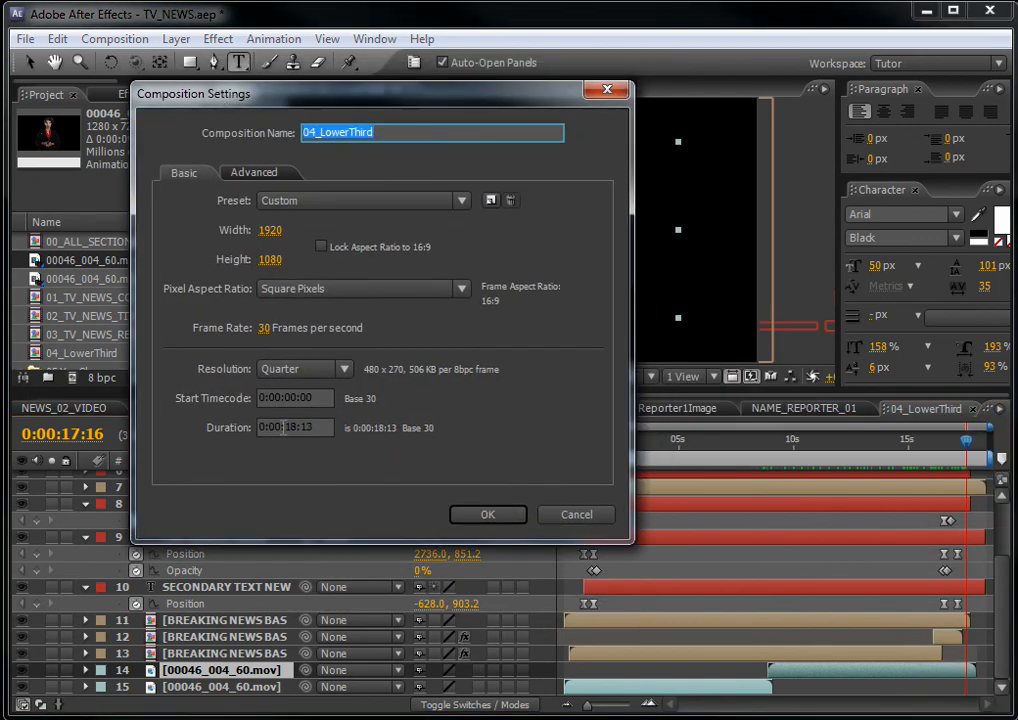
left_click(279, 427)
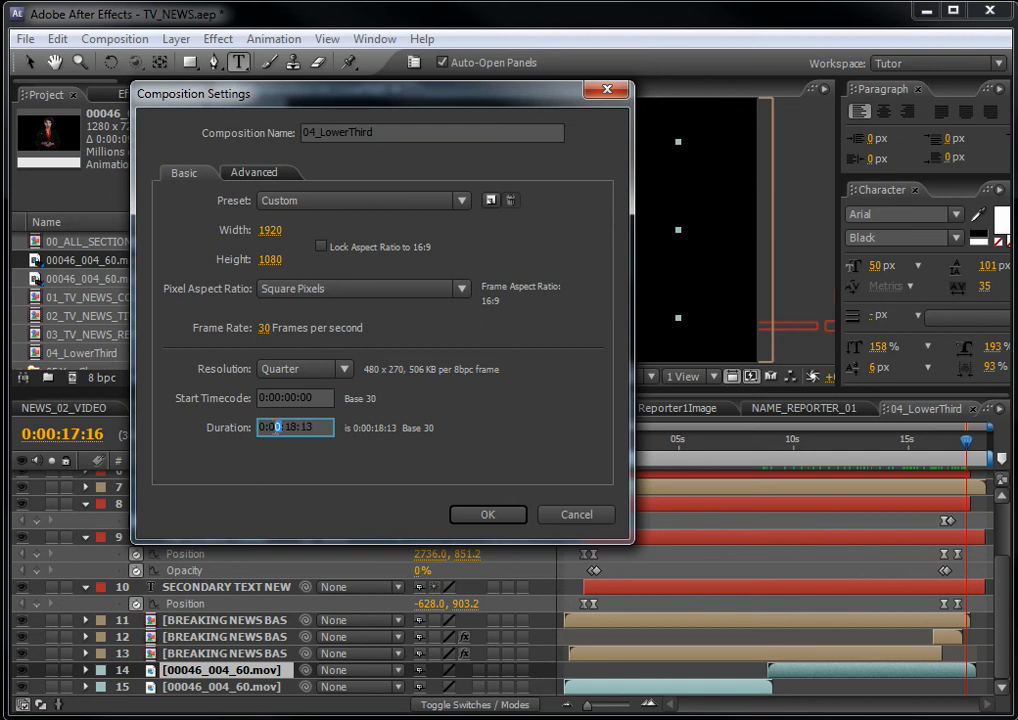
type("1")
left_click(468, 514)
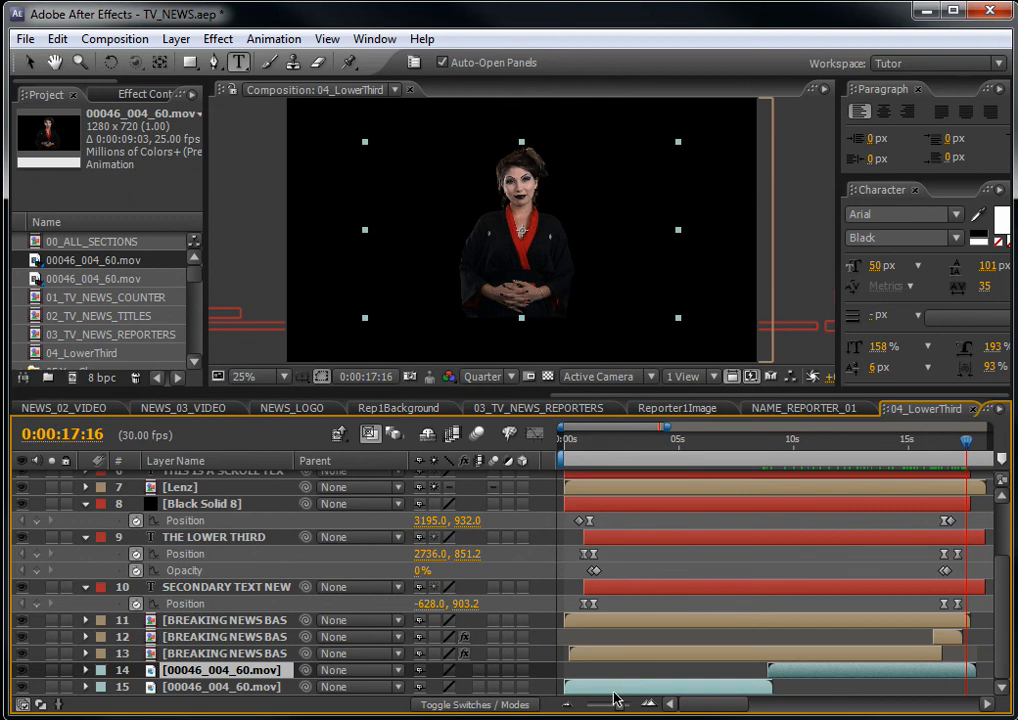
left_click_drag(620, 707, 588, 712)
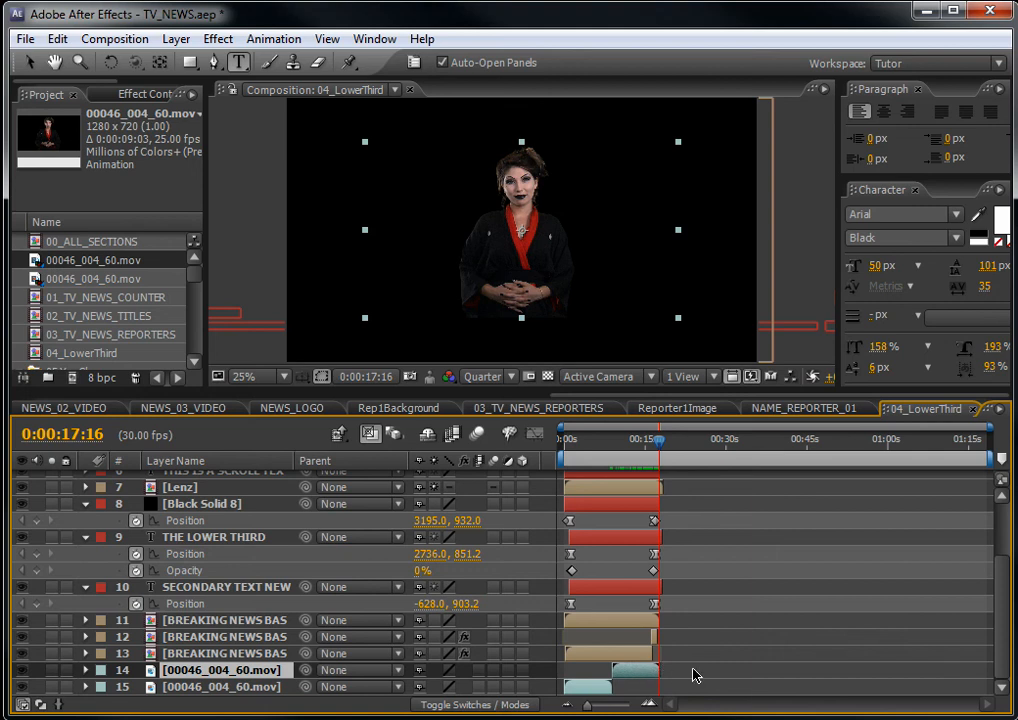
- Scrub the lower third to 0:00:11:08 and select the 01_TV_NEWS_COUNTER composition in the project
left_click_drag(587, 450, 624, 468)
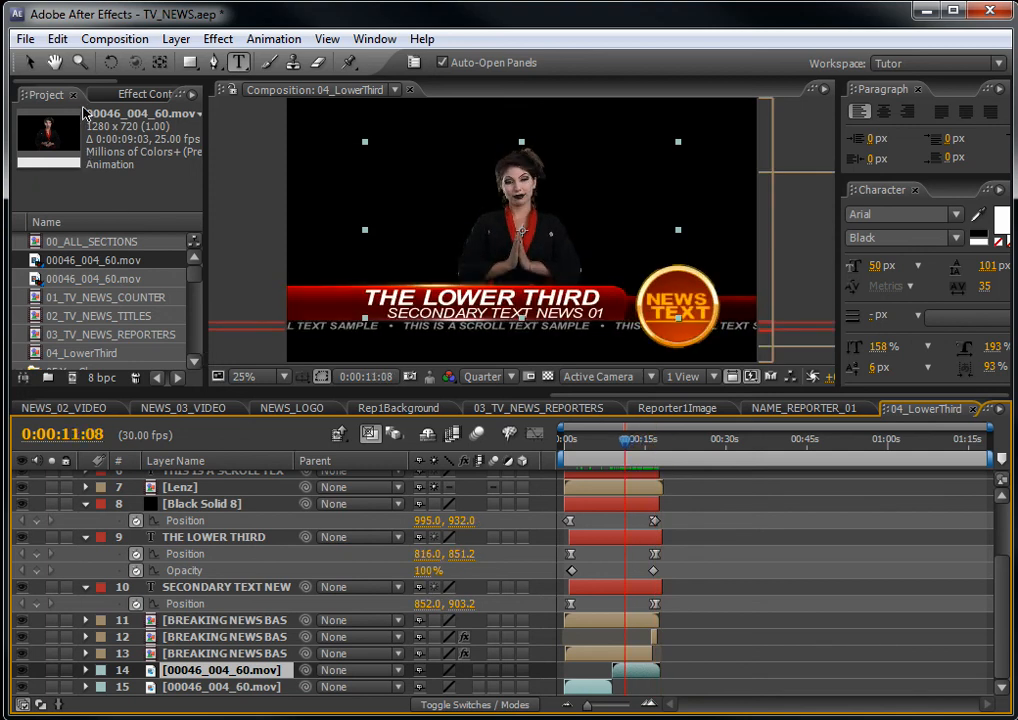
mouse_move(196, 284)
left_mouse_down()
mouse_move(195, 298)
mouse_move(195, 273)
left_mouse_up()
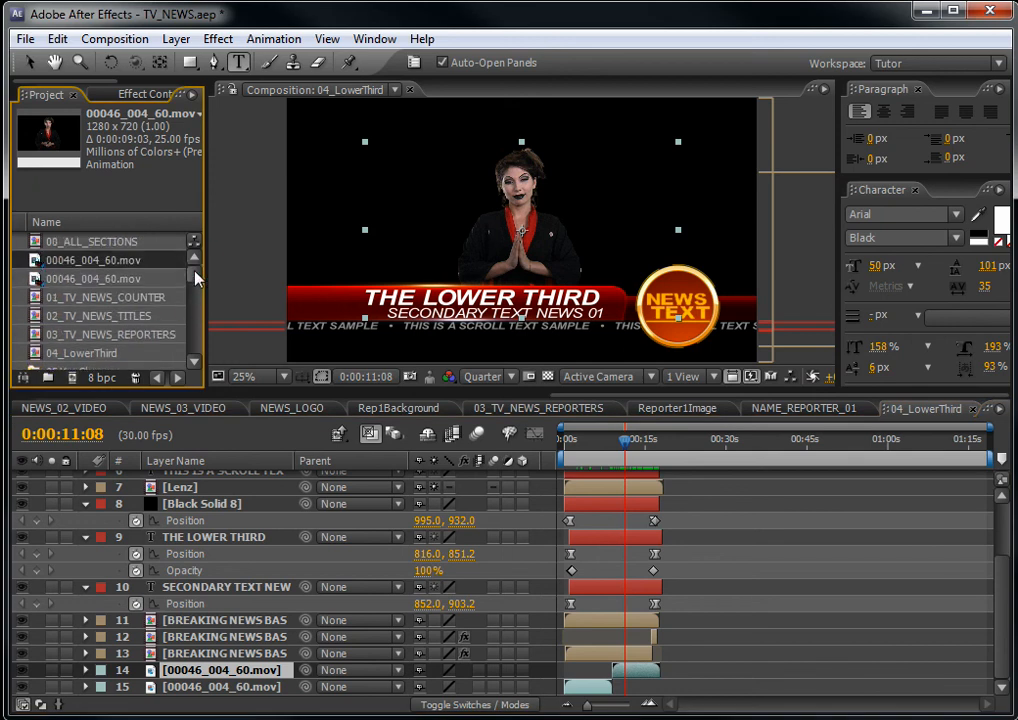
left_click(74, 298)
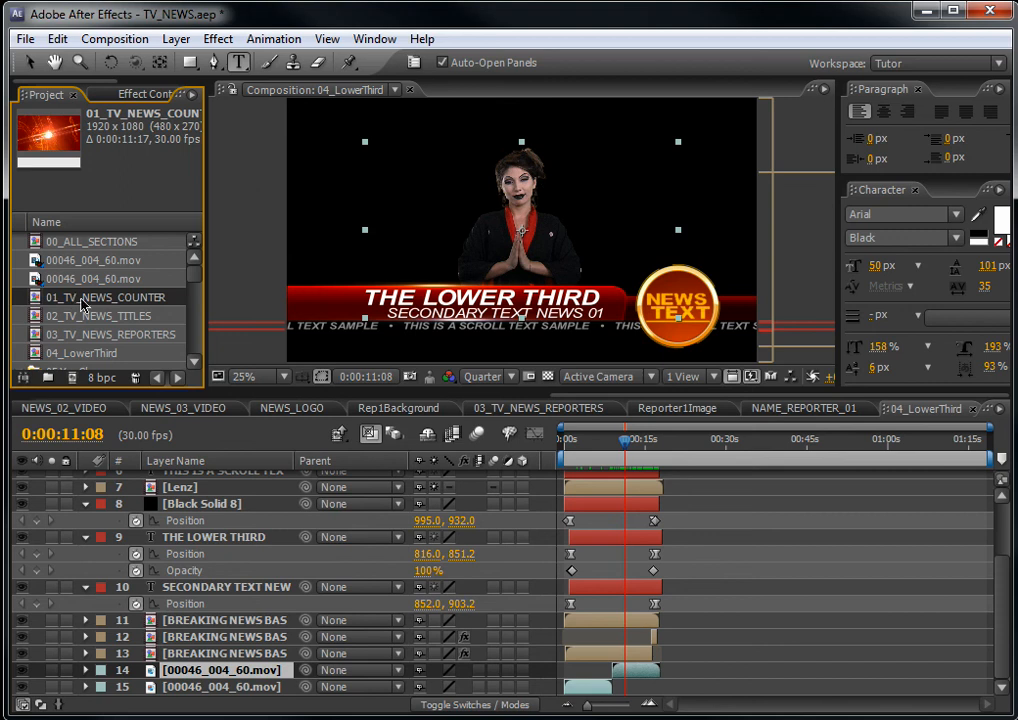
- Open the 01_TV_NEWS_COUNTER composition at 0:00:00:22 and queue it for rendering as 01_TV_NEWS_COUNTER.mov
double_click(124, 300)
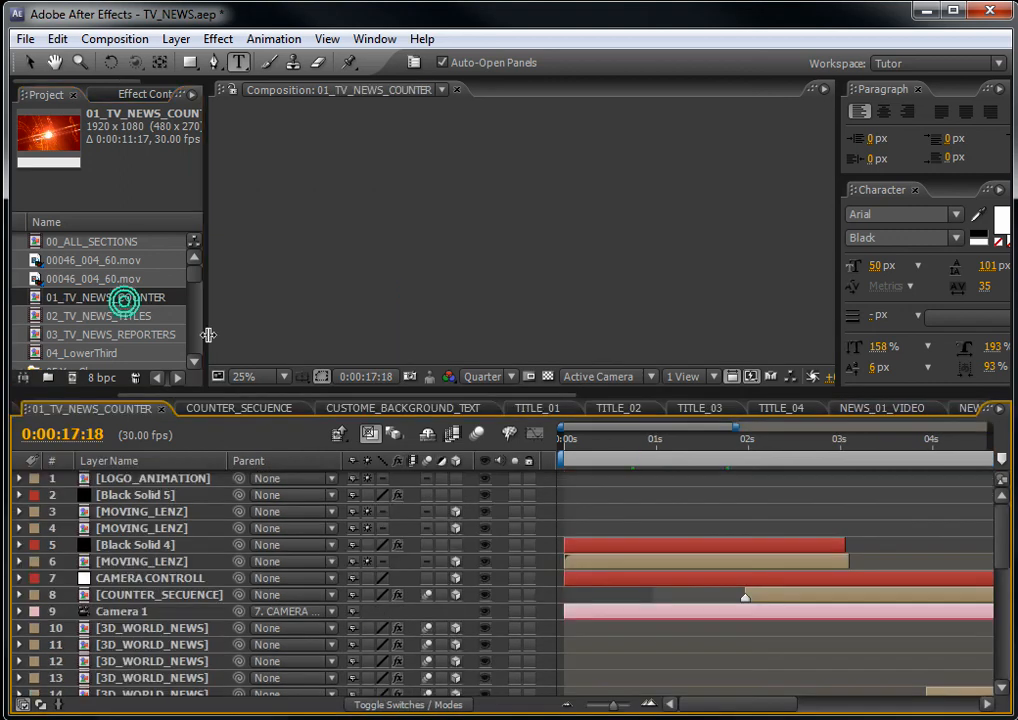
left_click(631, 441)
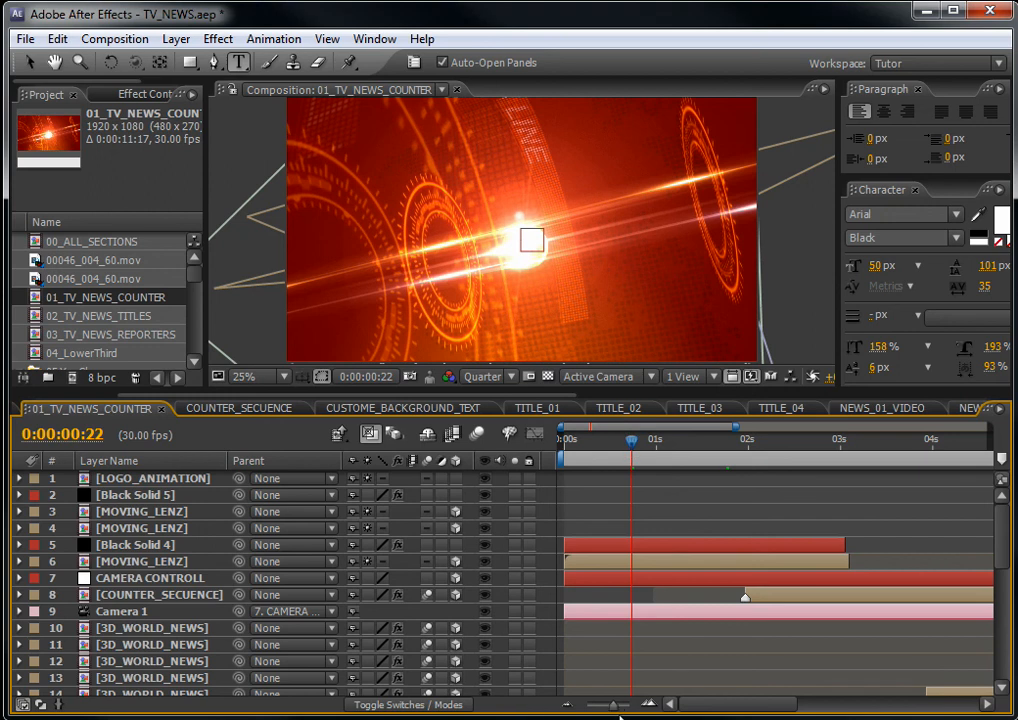
left_click_drag(613, 704, 585, 706)
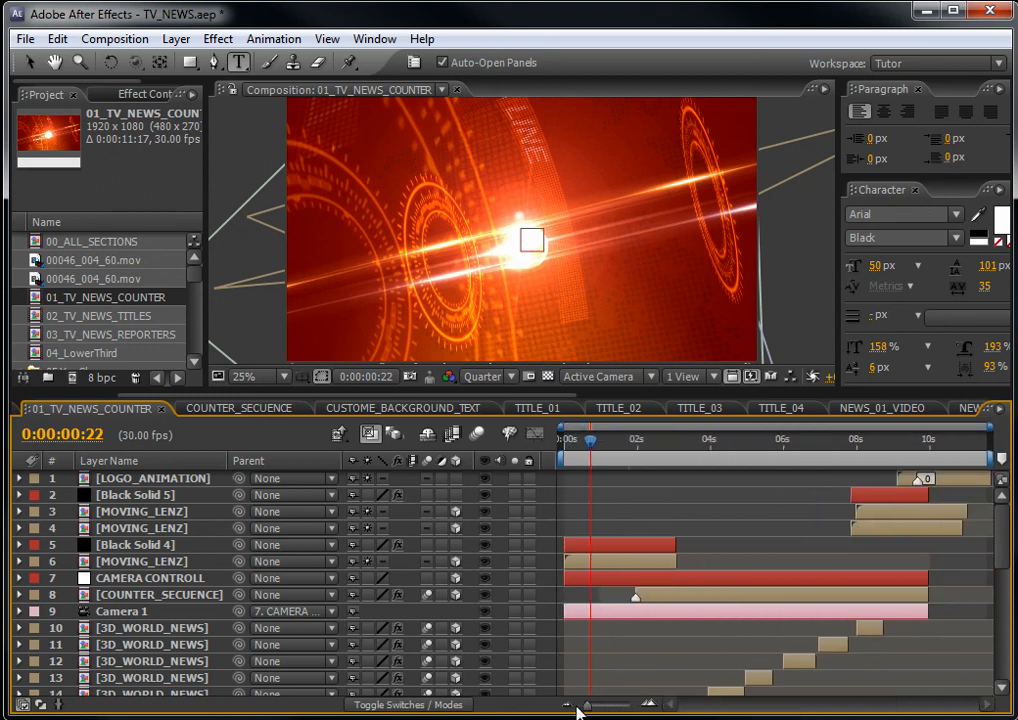
left_click(108, 39)
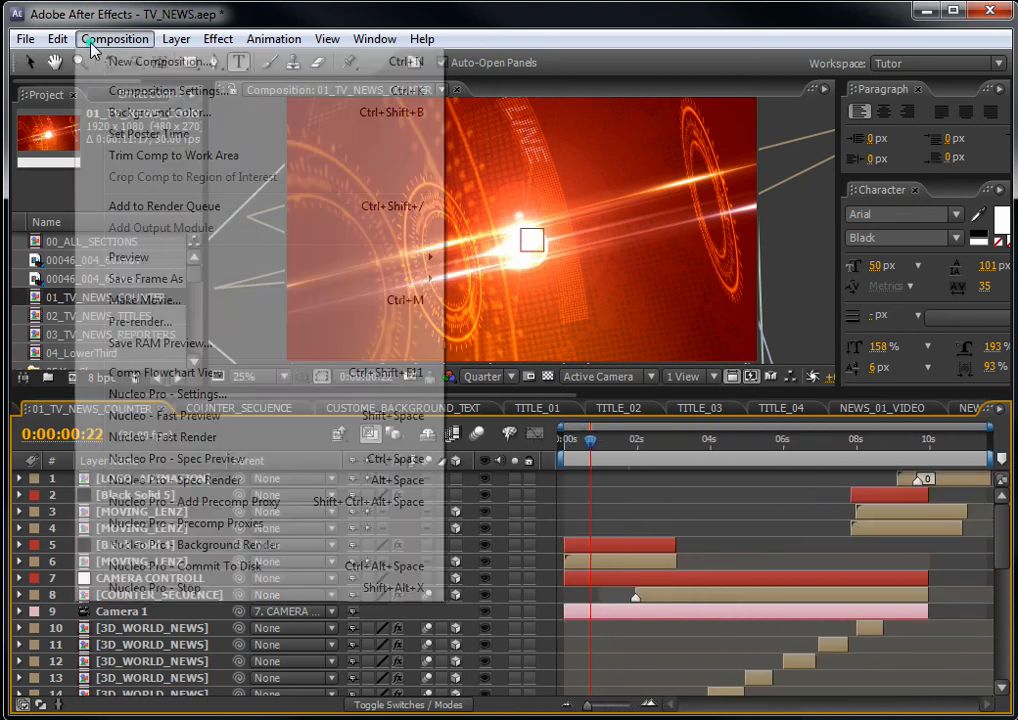
left_click(145, 301)
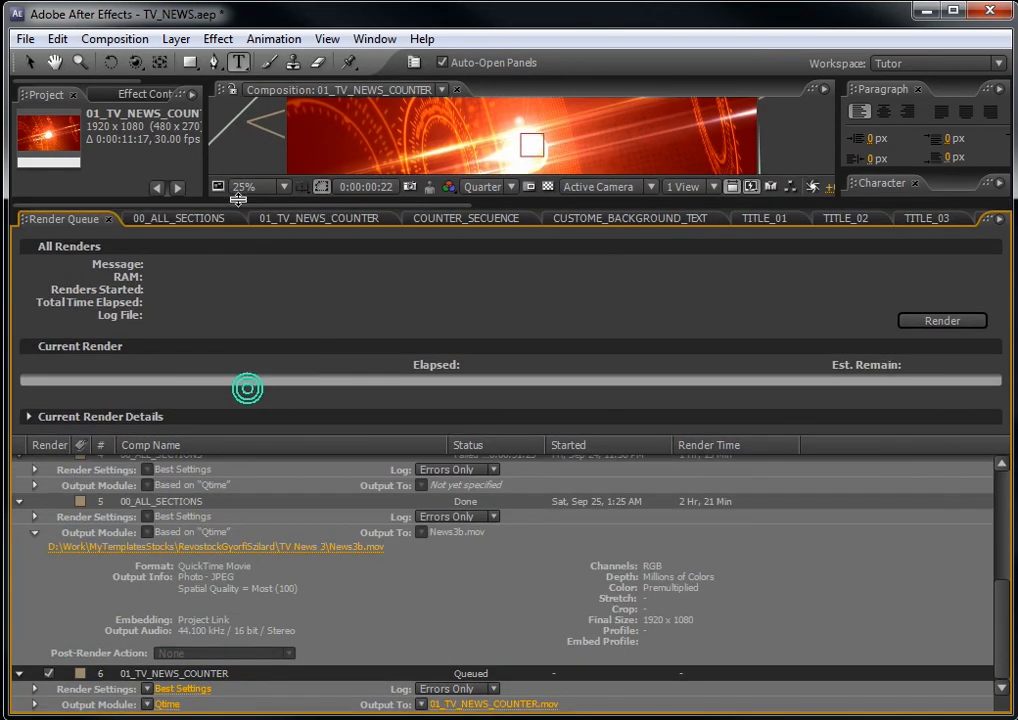
- Set the video compression in the queued counter render's output module to Photo - JPEG and accept the settings
left_click(168, 704)
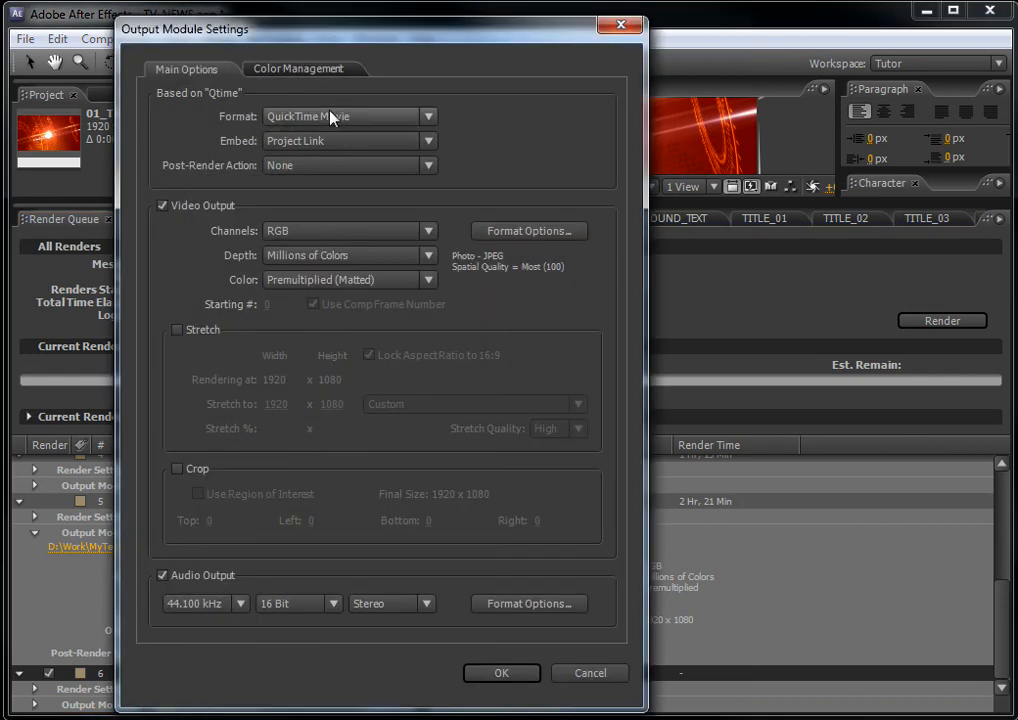
left_click(513, 233)
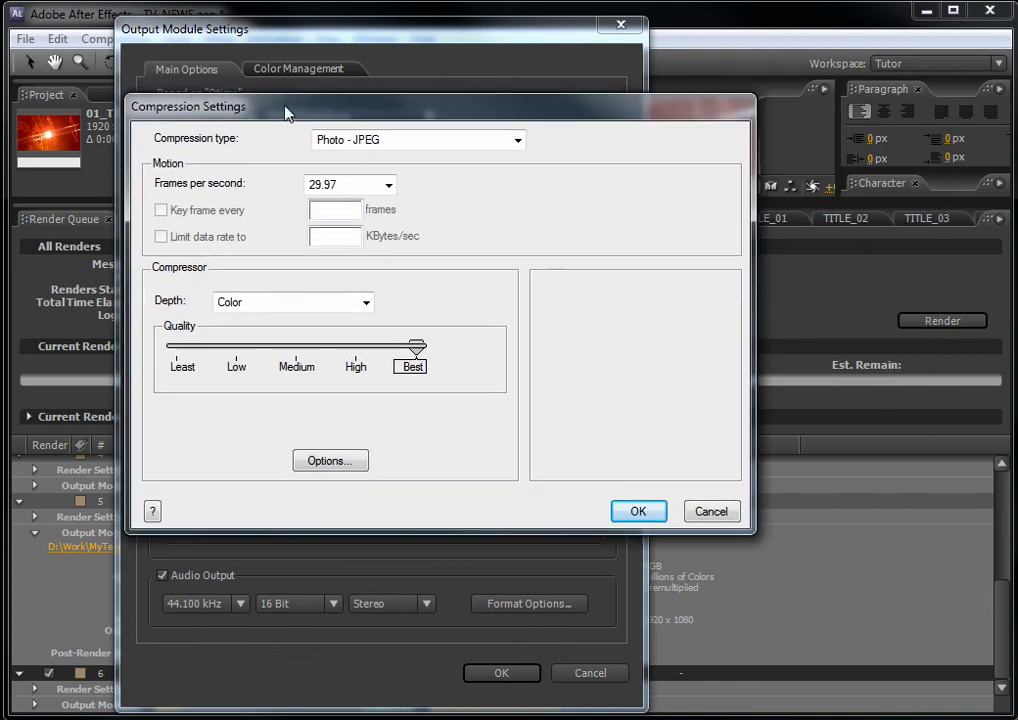
left_click(358, 140)
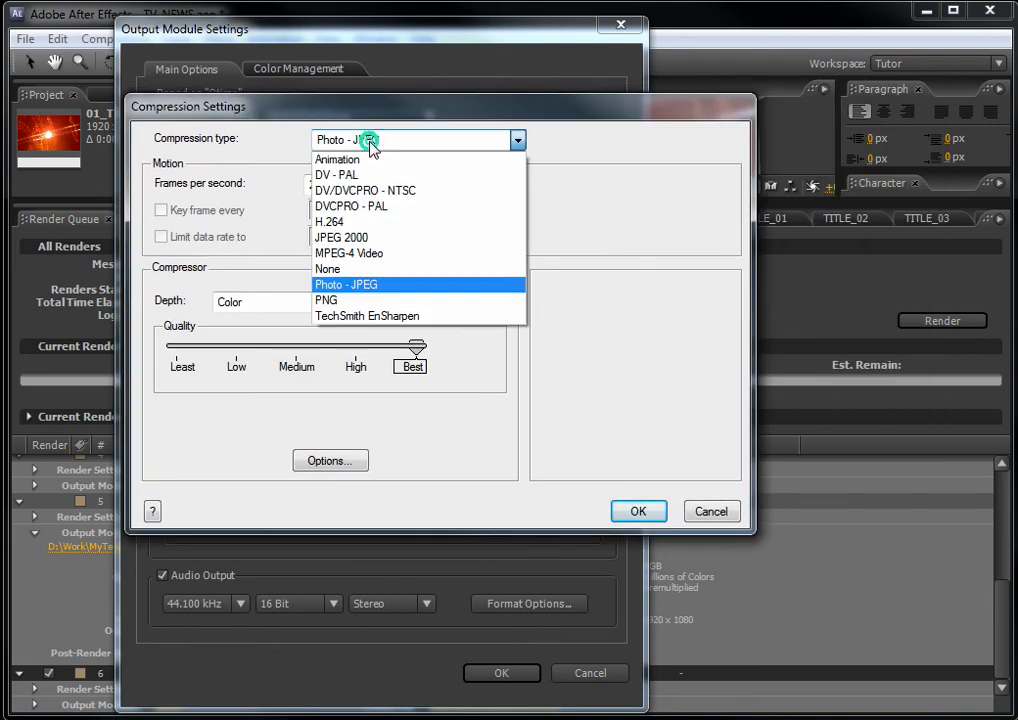
left_click(392, 285)
left_click(638, 511)
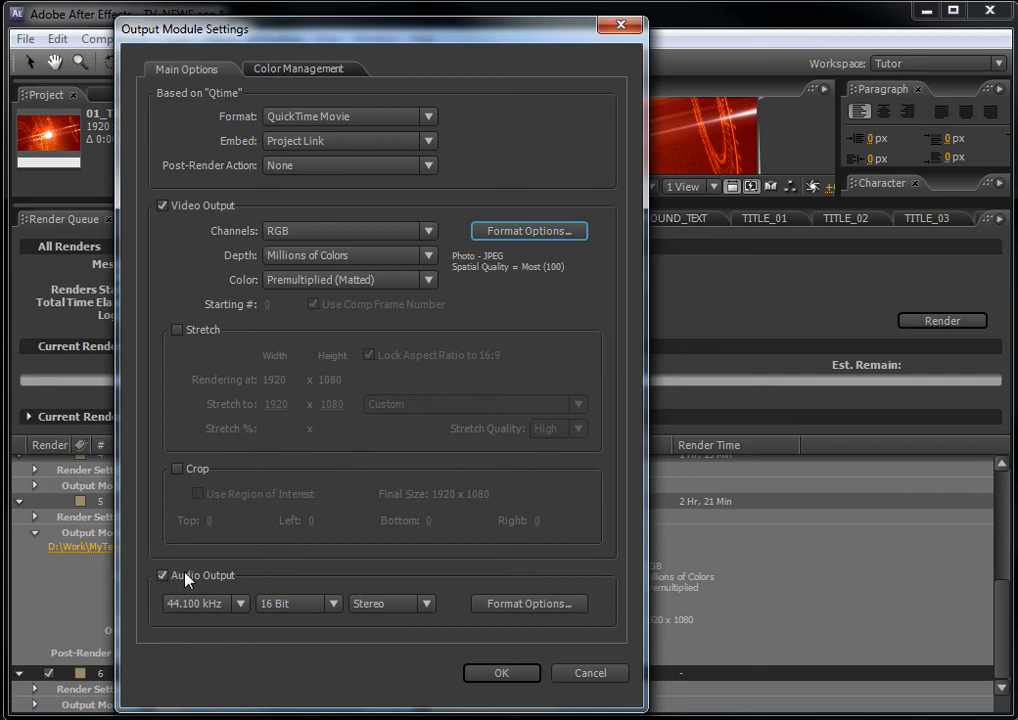
left_click(480, 678)
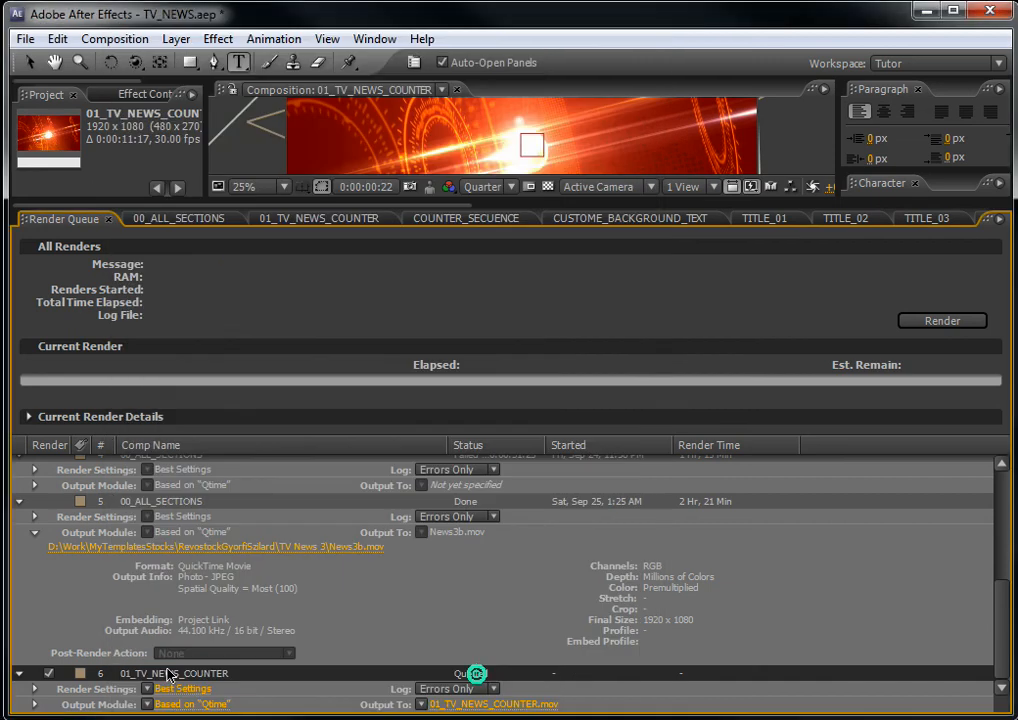
- Shrink the render queue area, open the 02_TV_NEWS_TITLES composition, and preview it at 0:00:04:22
left_click_drag(1005, 603, 994, 648)
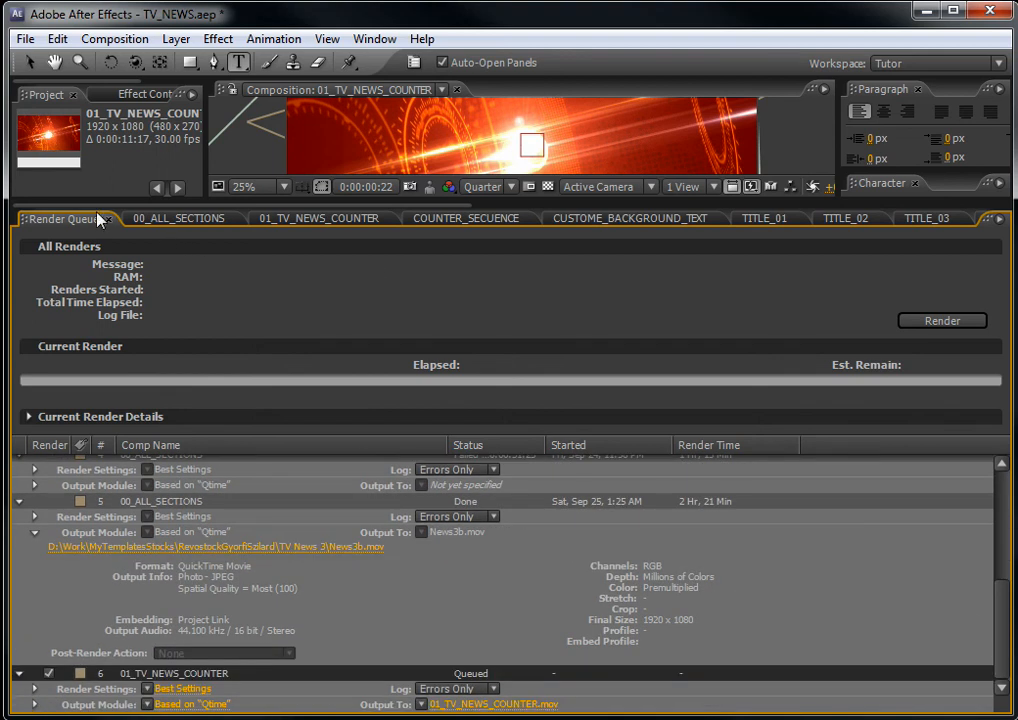
left_click_drag(97, 198, 98, 460)
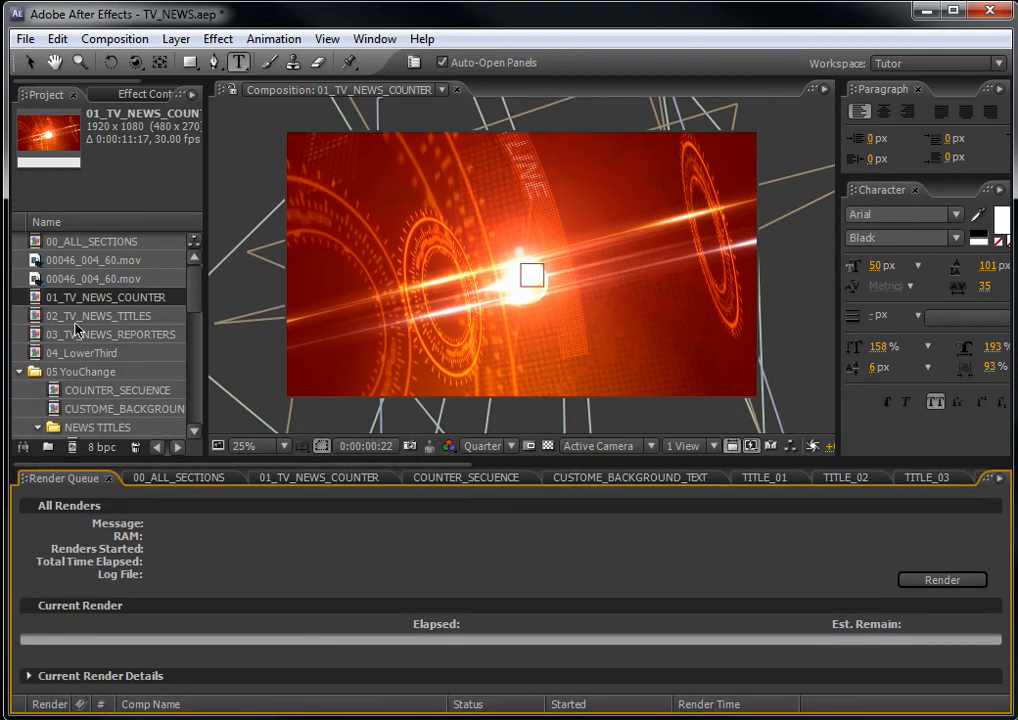
left_click(77, 319)
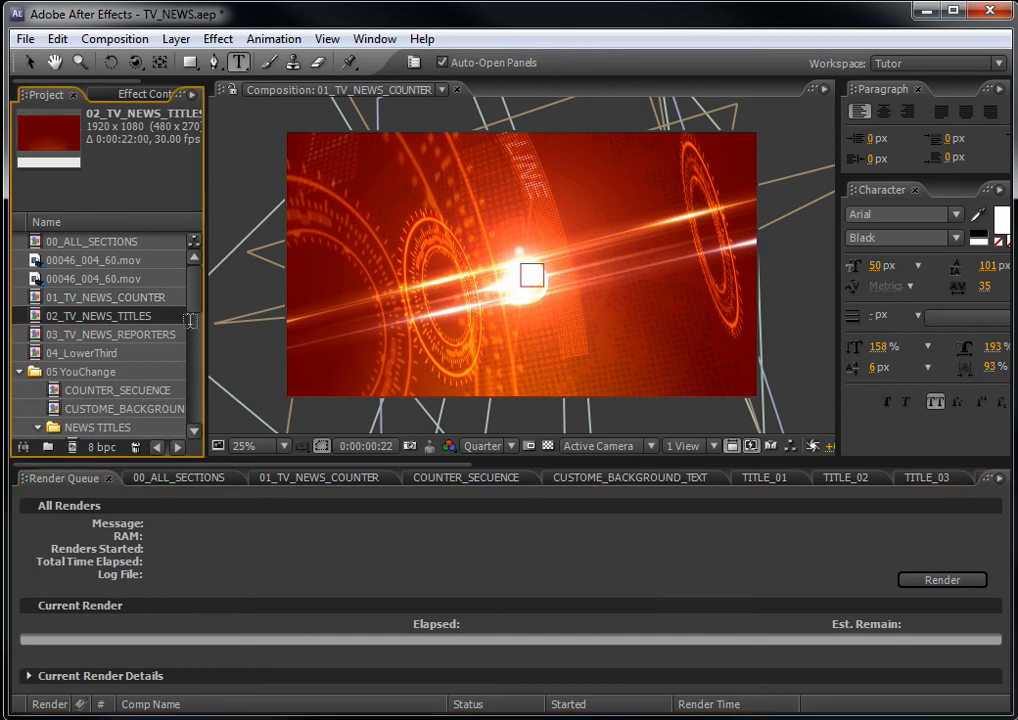
double_click(104, 318)
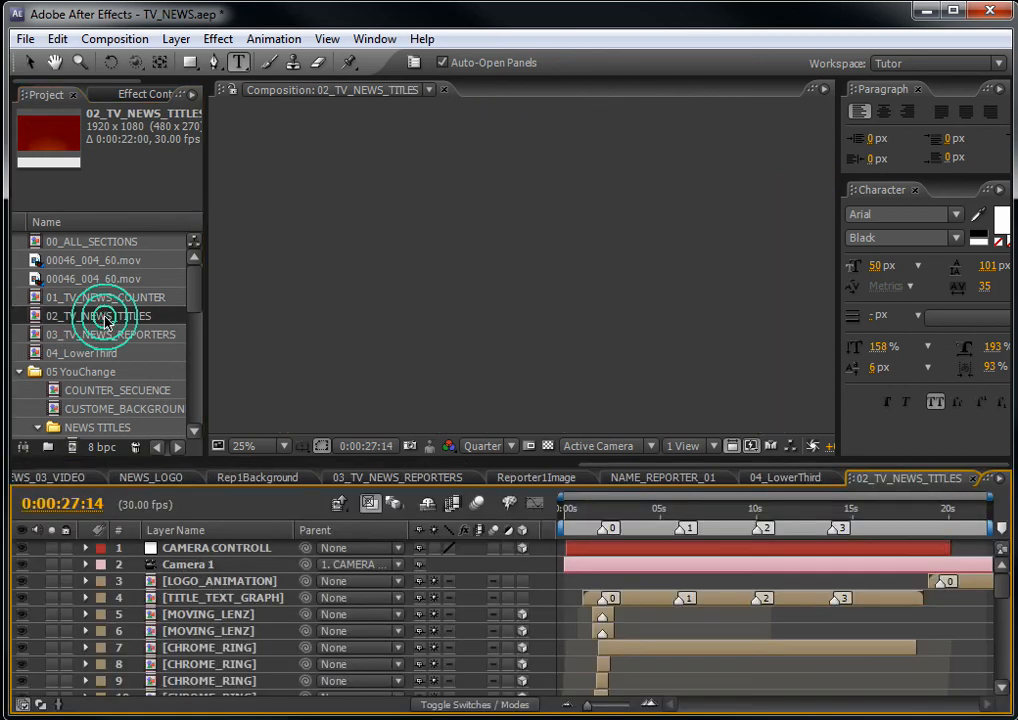
left_click_drag(594, 509, 656, 511)
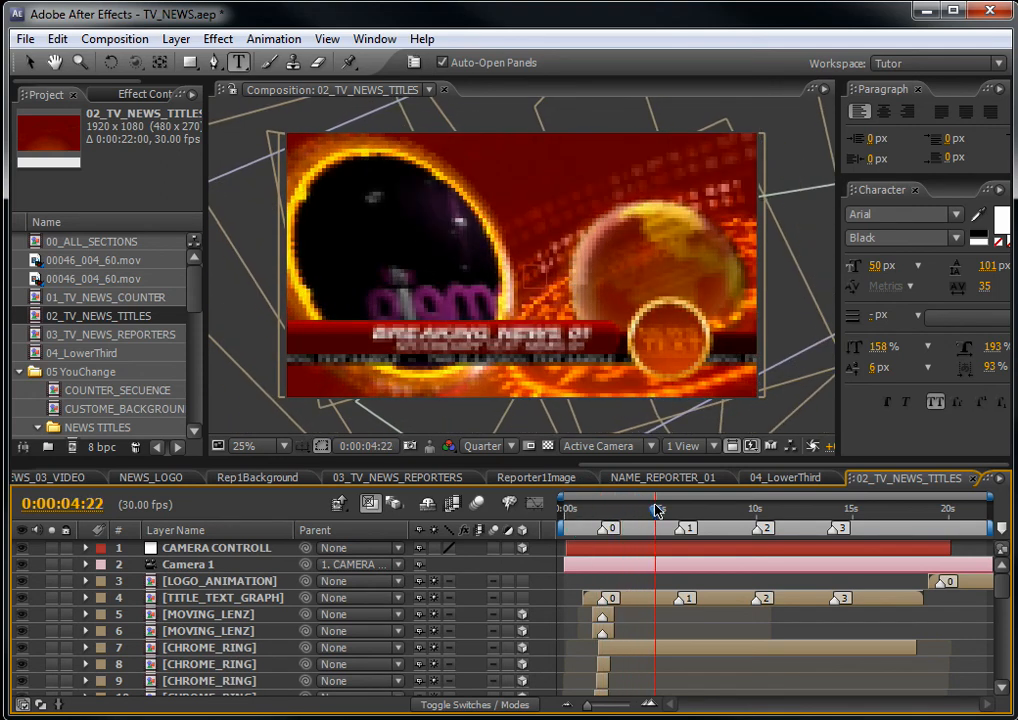
left_click(114, 39)
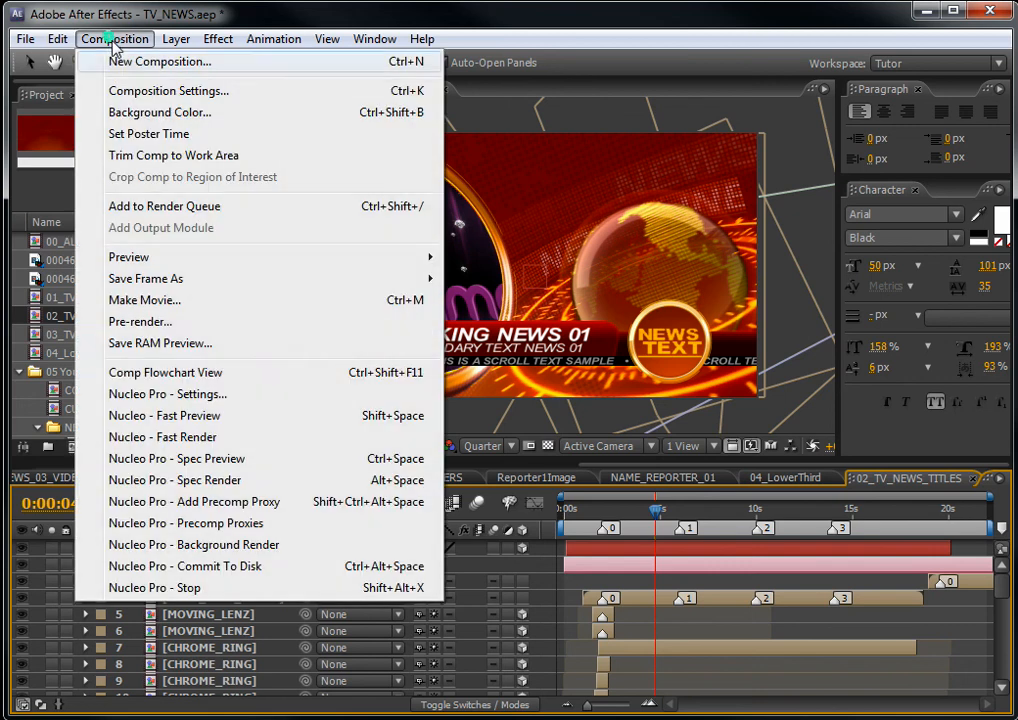
left_click(62, 10)
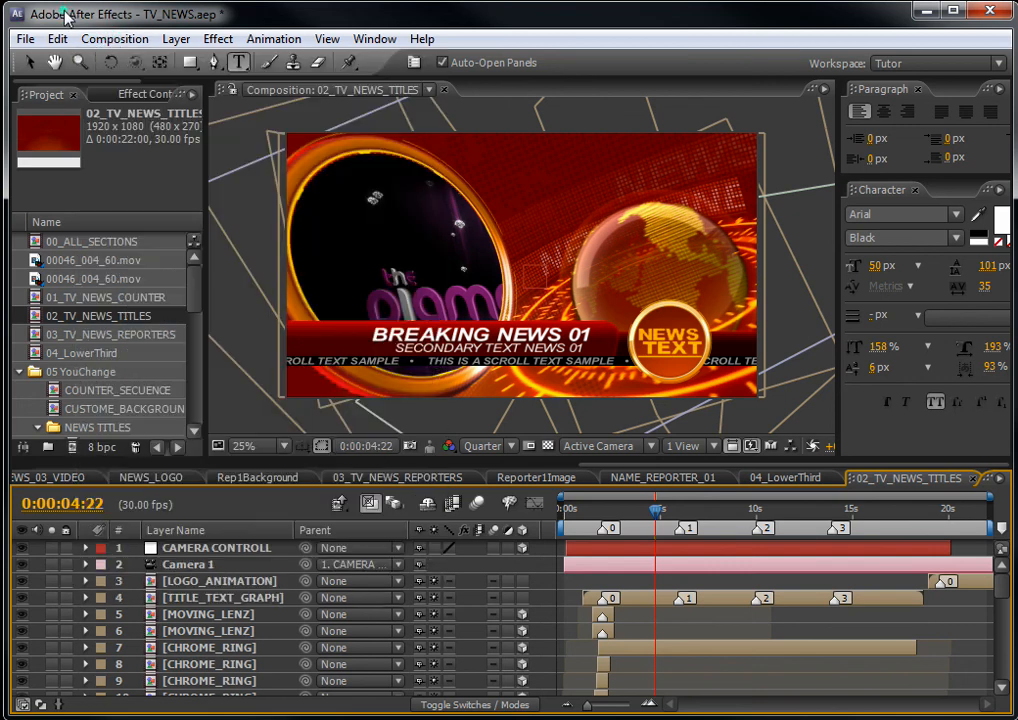
- Open the 03_TV_NEWS_REPORTERS composition, preview it at 0:00:03:29, and look over the available composition commands
left_click(105, 335)
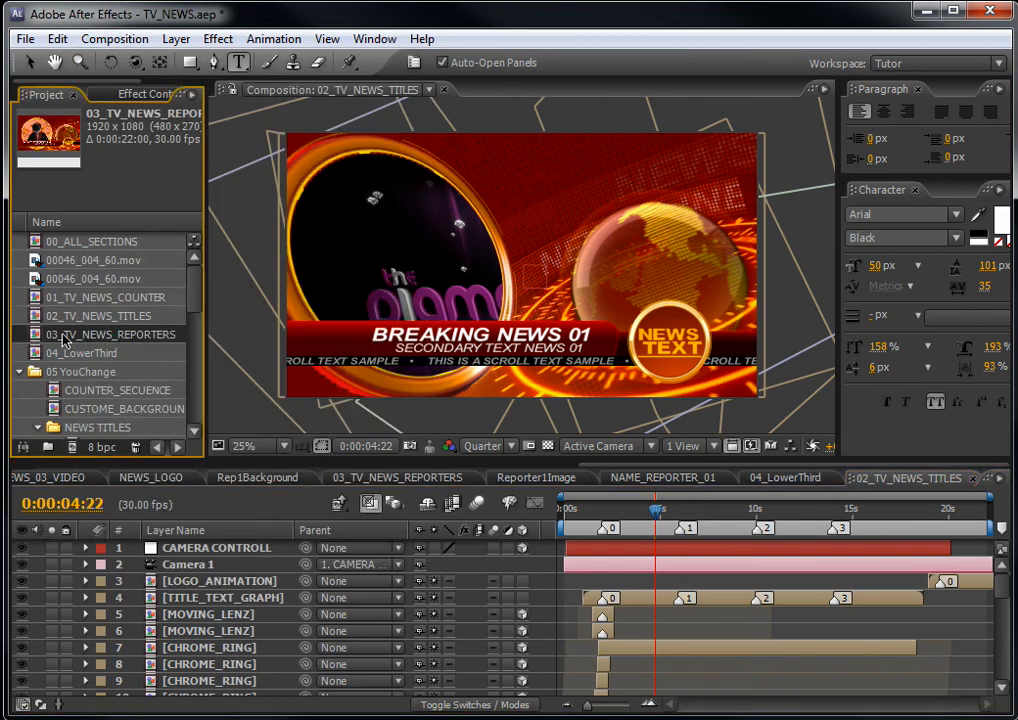
double_click(113, 337)
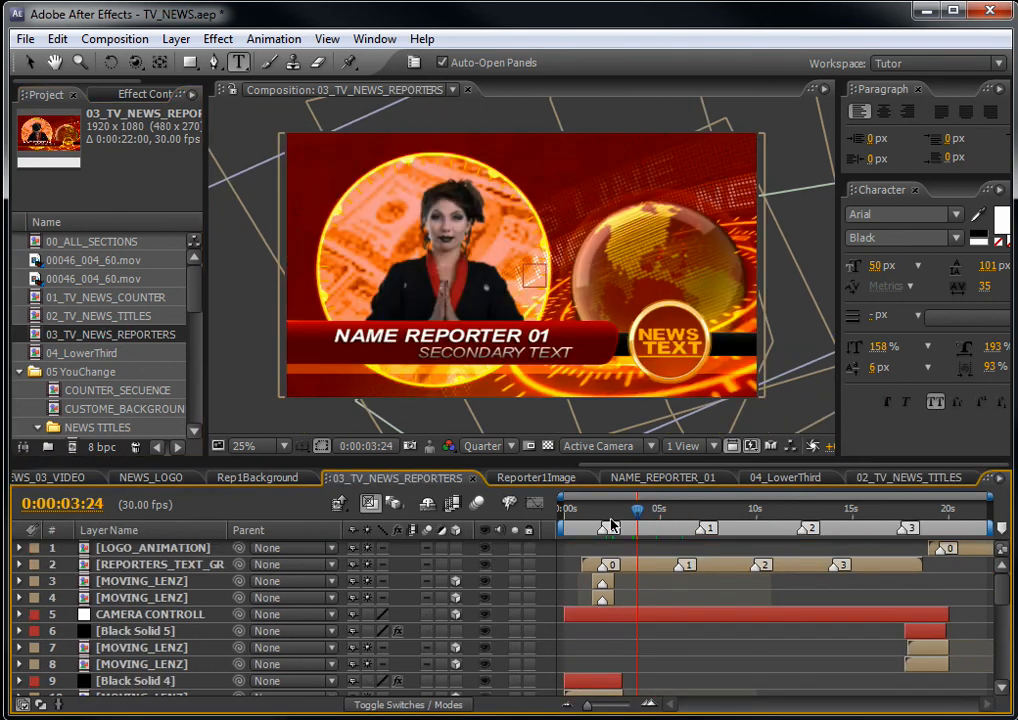
left_click(640, 510)
mouse_move(640, 510)
left_mouse_down()
mouse_move(625, 510)
mouse_move(640, 510)
left_mouse_up()
left_click(114, 38)
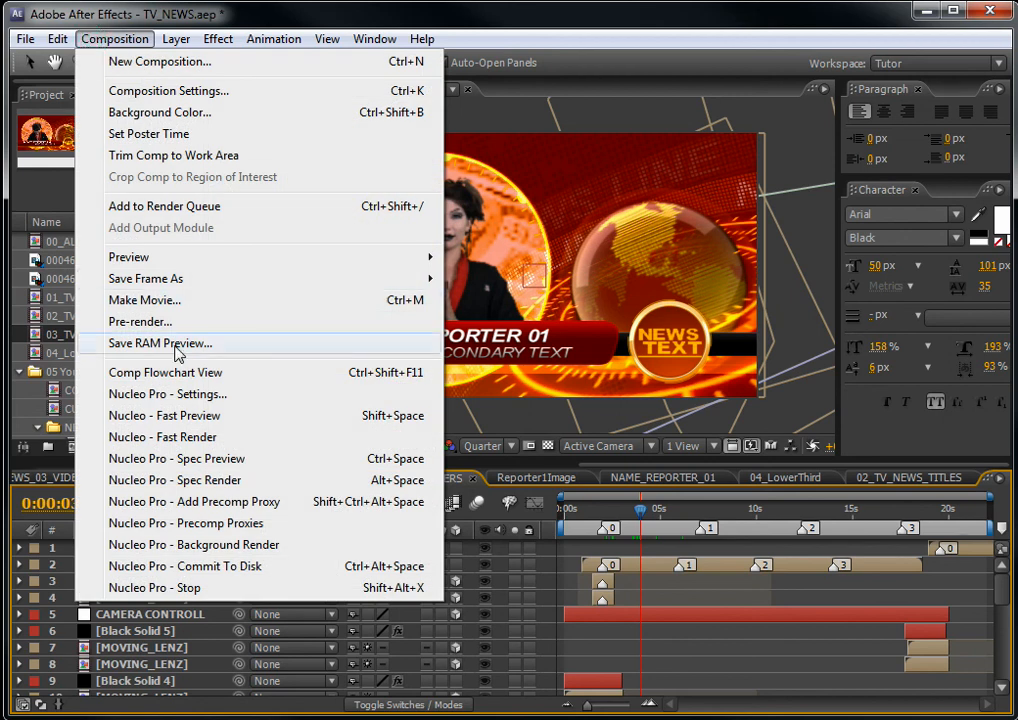
left_click(50, 10)
left_click_drag(198, 298, 200, 316)
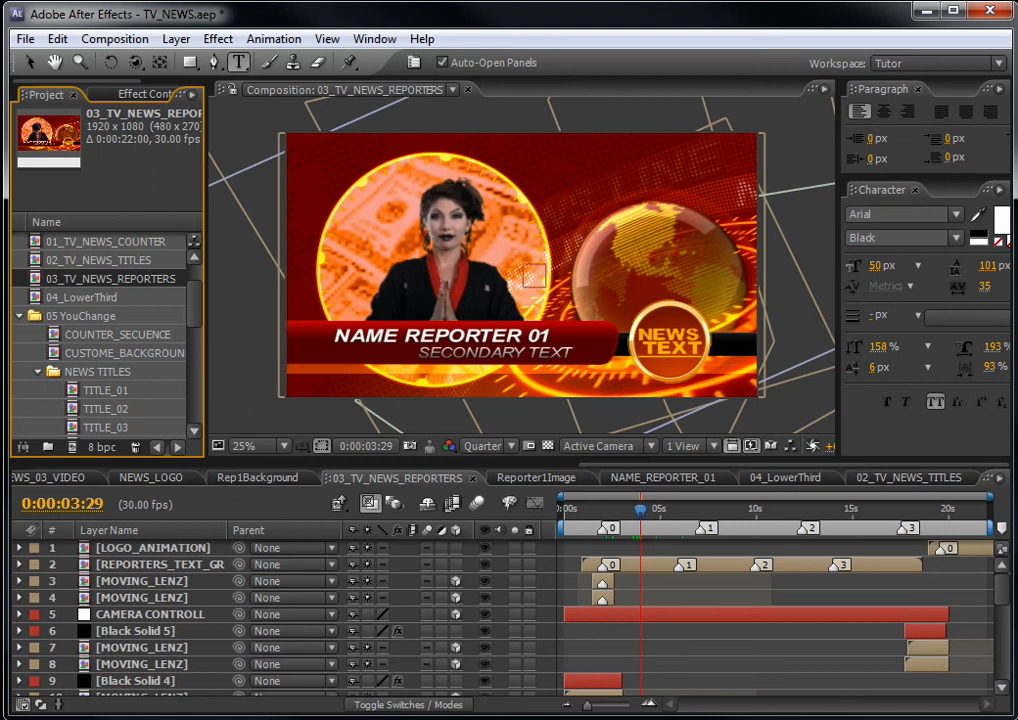
- Switch to the browser showing the BlueFx hire-me page and point out its contact e-mail address
key("alt+Tab")
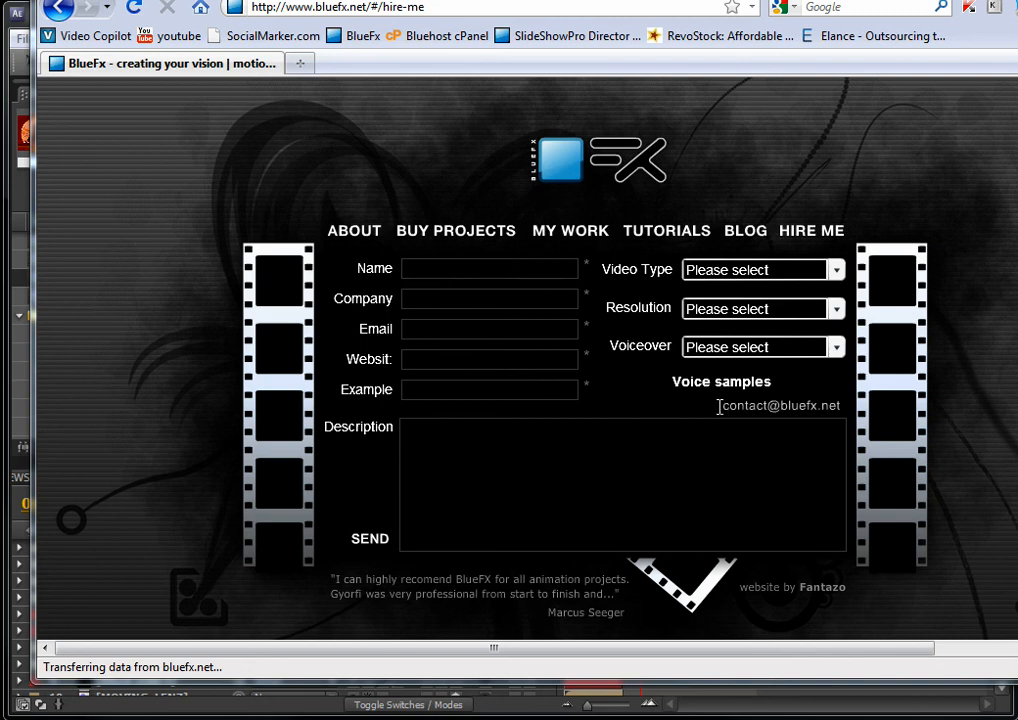
left_click_drag(721, 403, 767, 411)
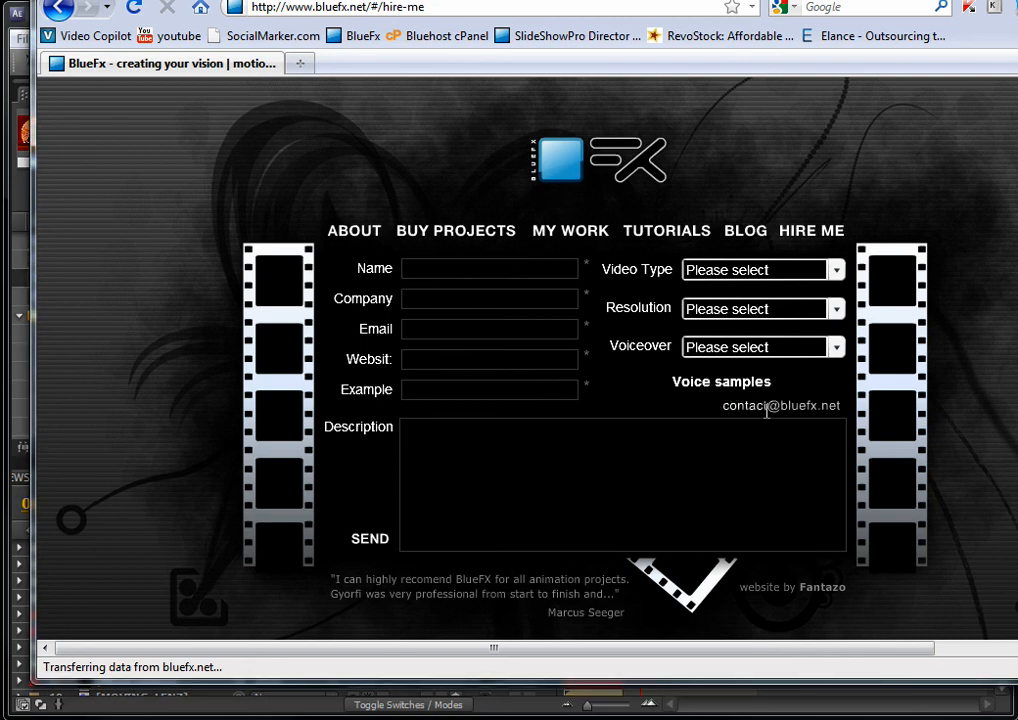